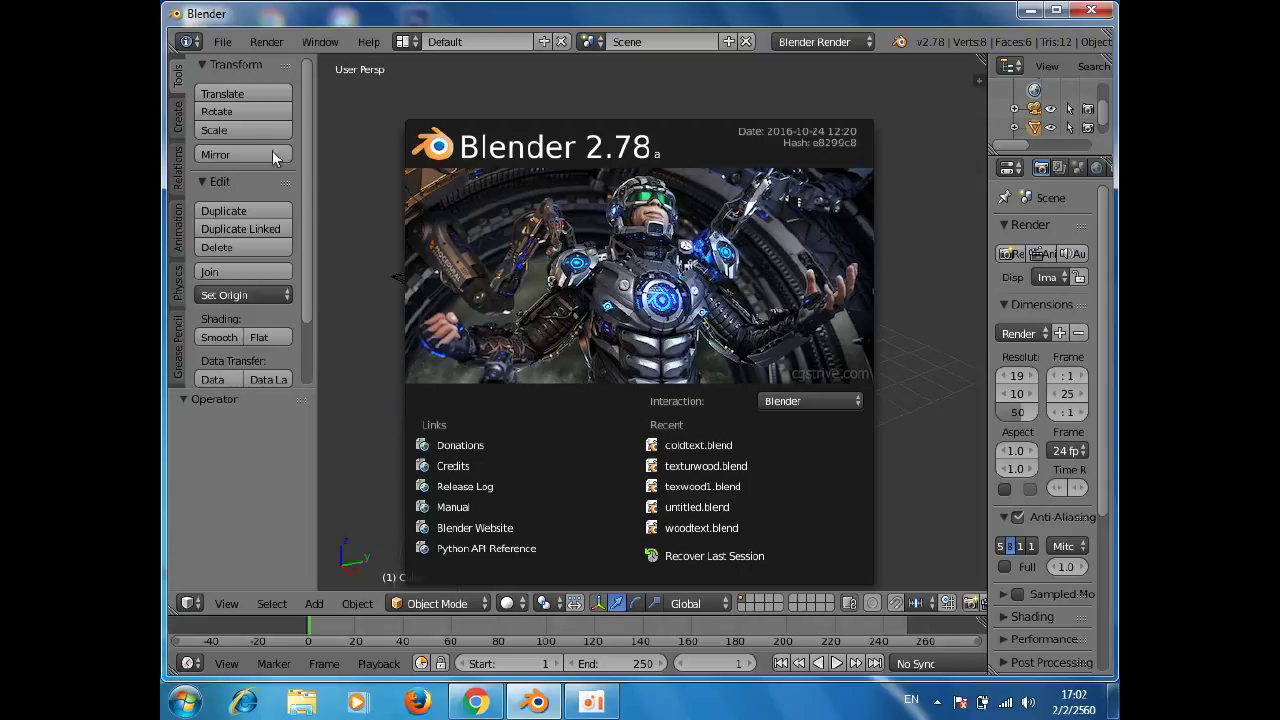
- Close the splash screen, delete the default cube and add a Text object at the origin
click(413, 336)
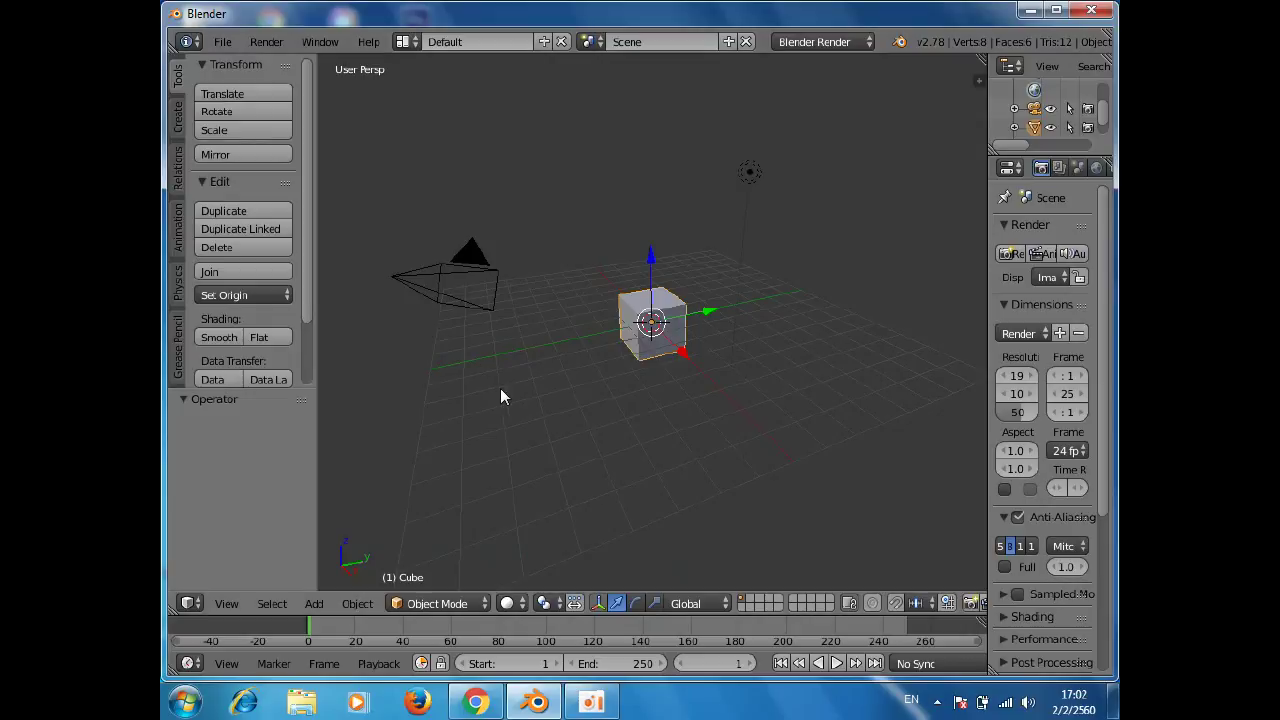
key(x)
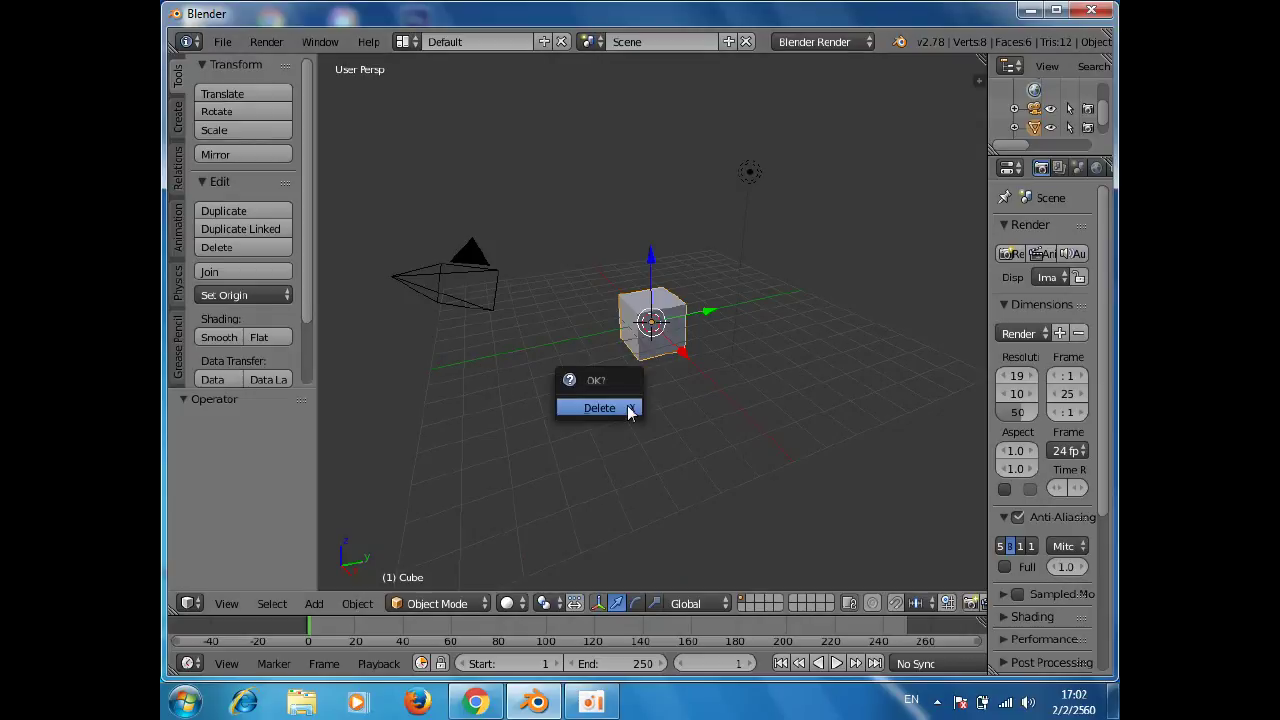
click(632, 406)
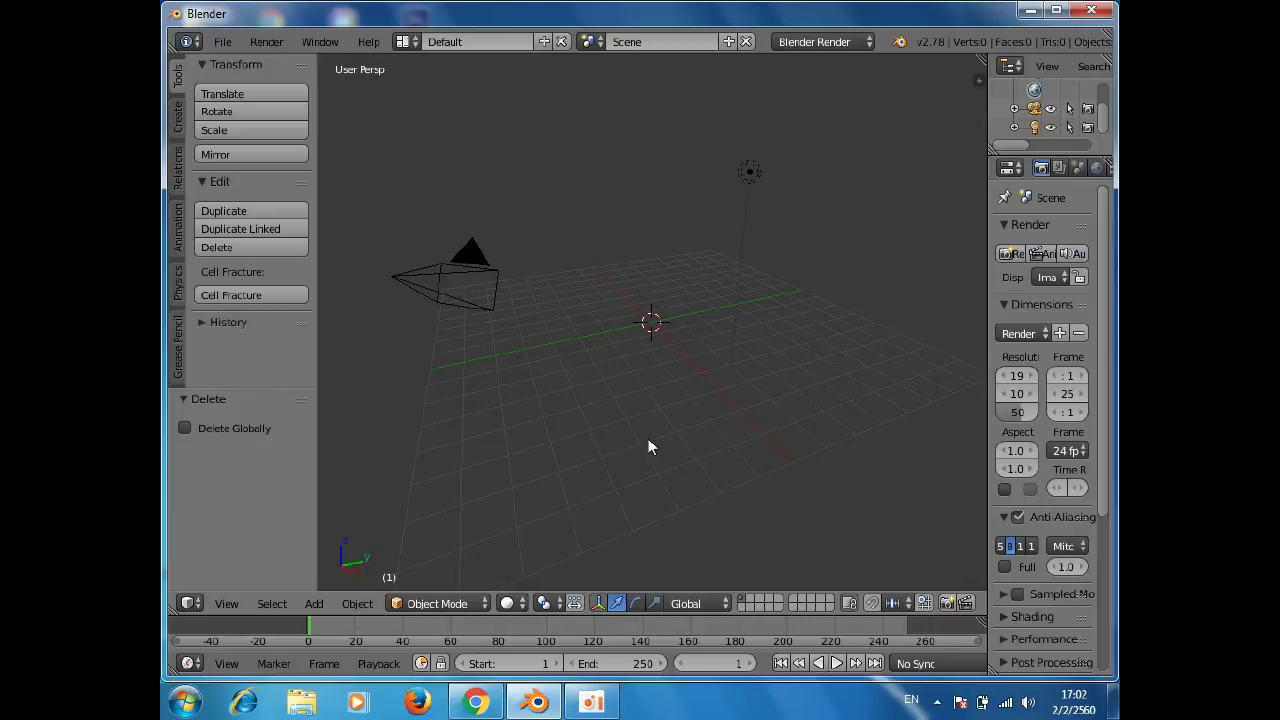
key(shift+a)
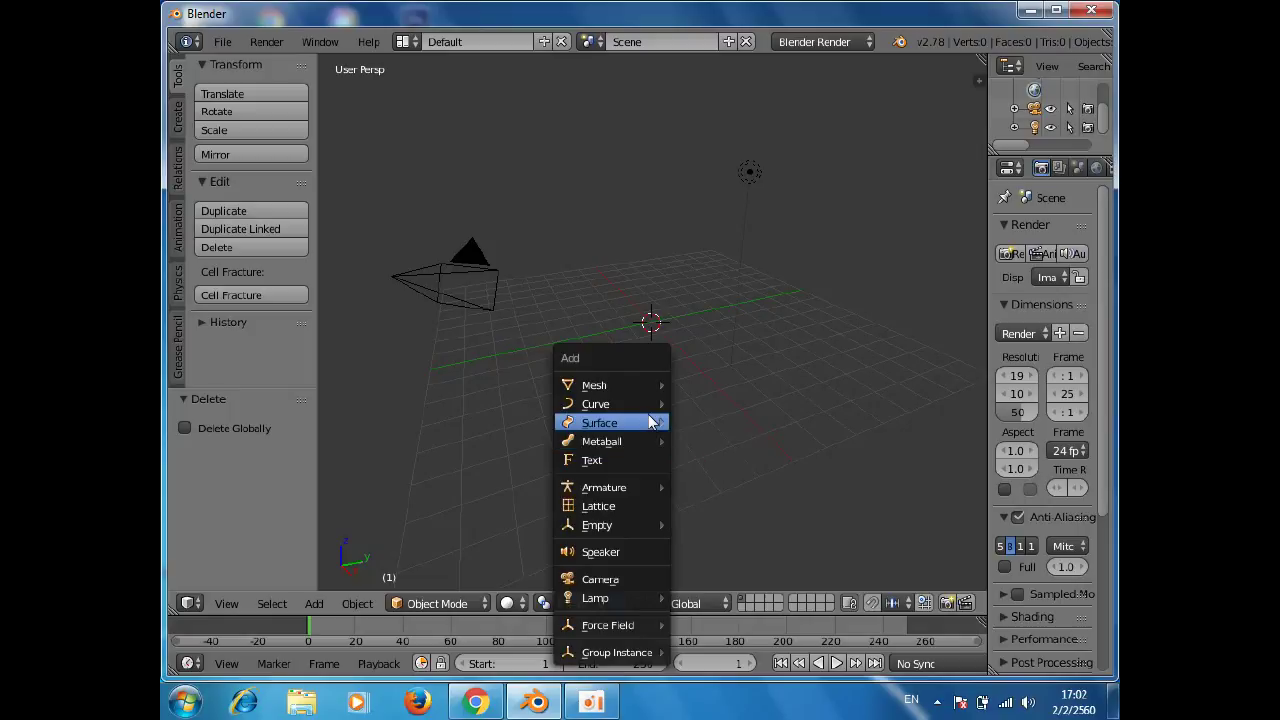
click(607, 463)
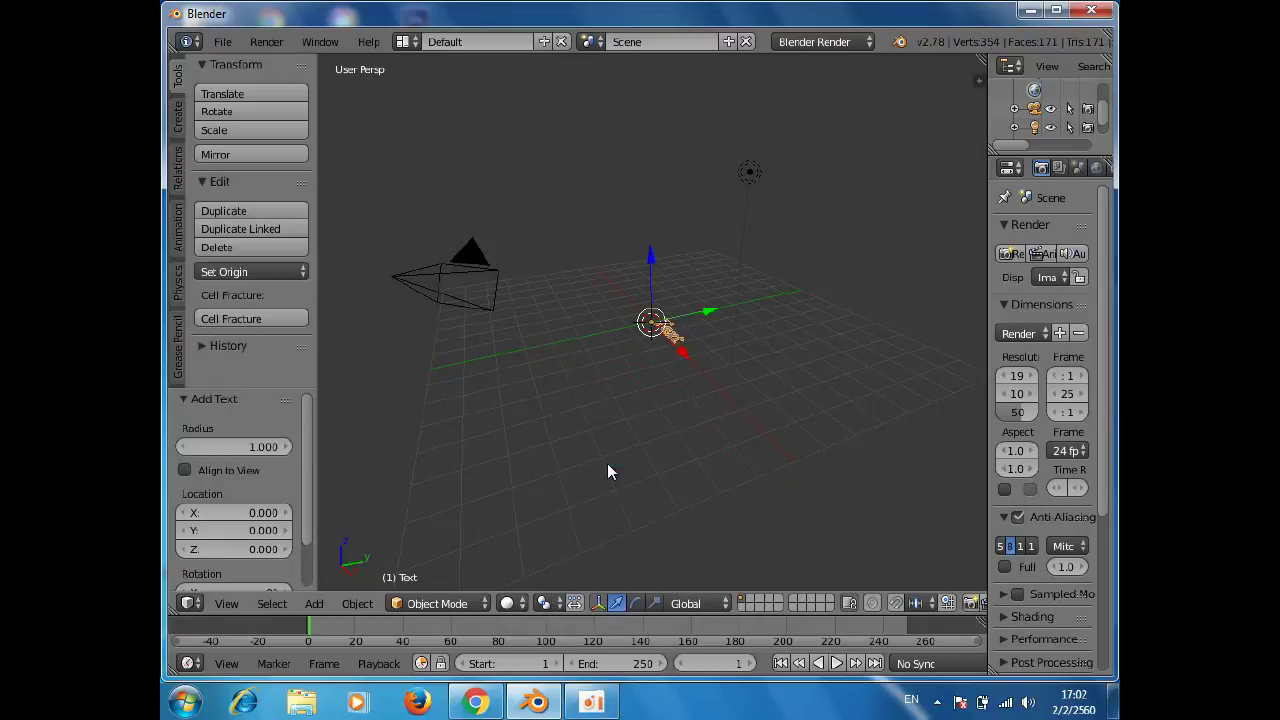
- Zoom in, rotate the text about 86.6° around X to stand it upright, and enter Edit Mode
scroll(627, 450, up, 3)
scroll(636, 449, up, 2)
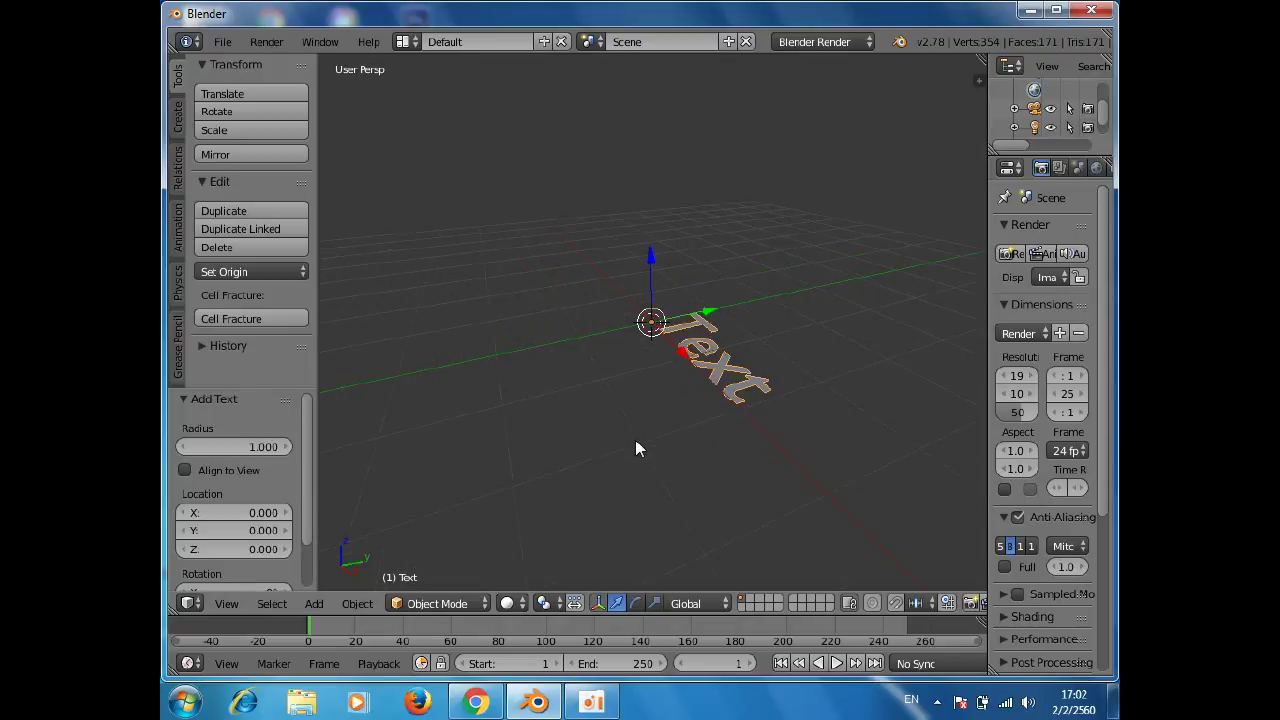
scroll(635, 439, up, 2)
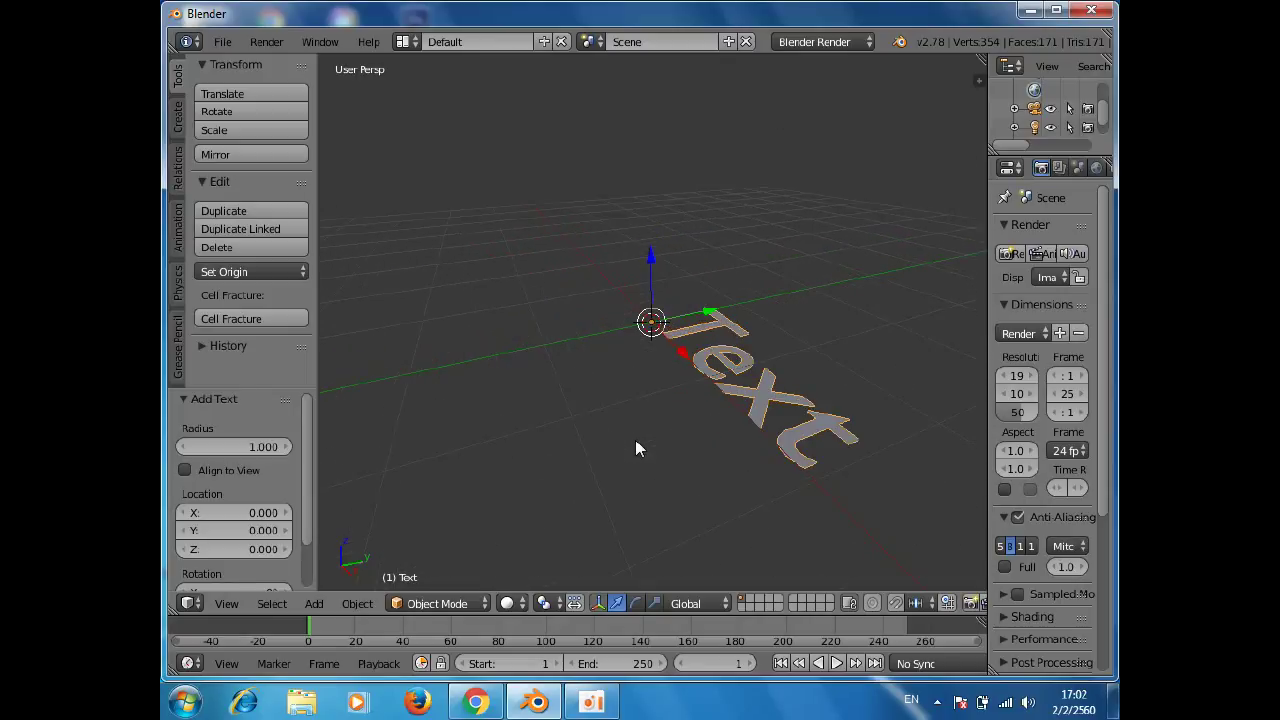
scroll(635, 439, up, 2)
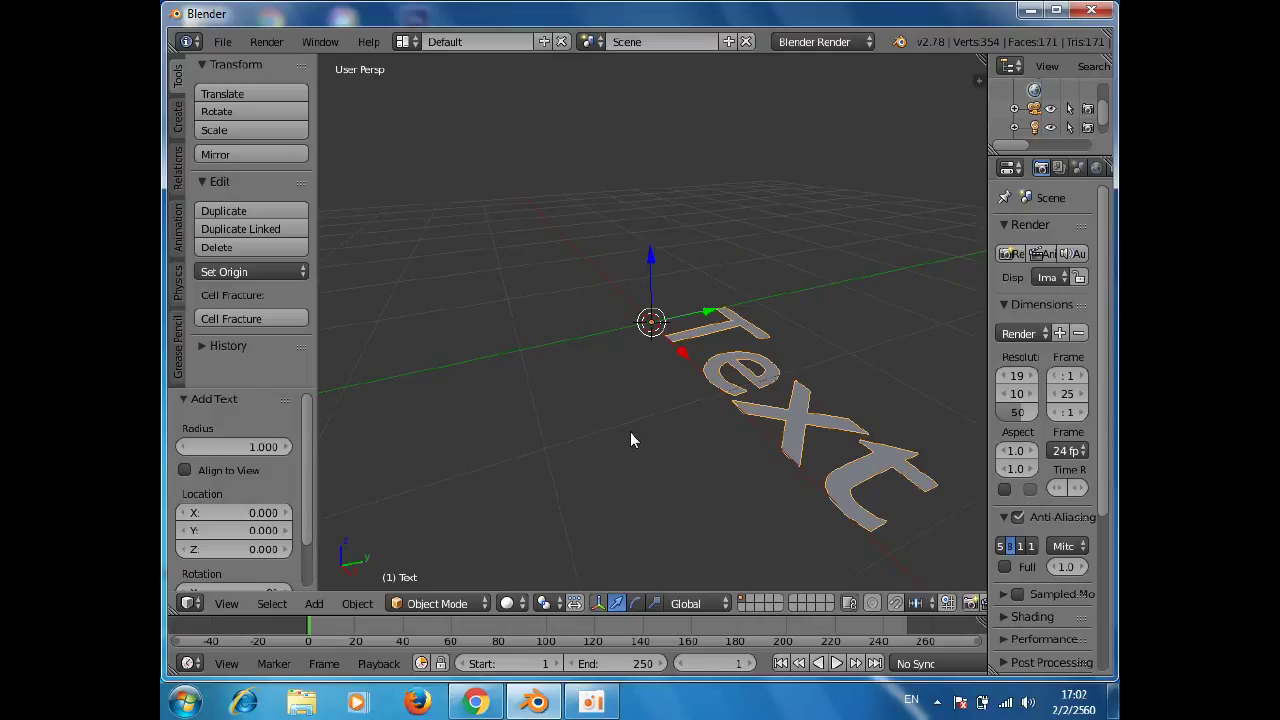
key(r)
key(x)
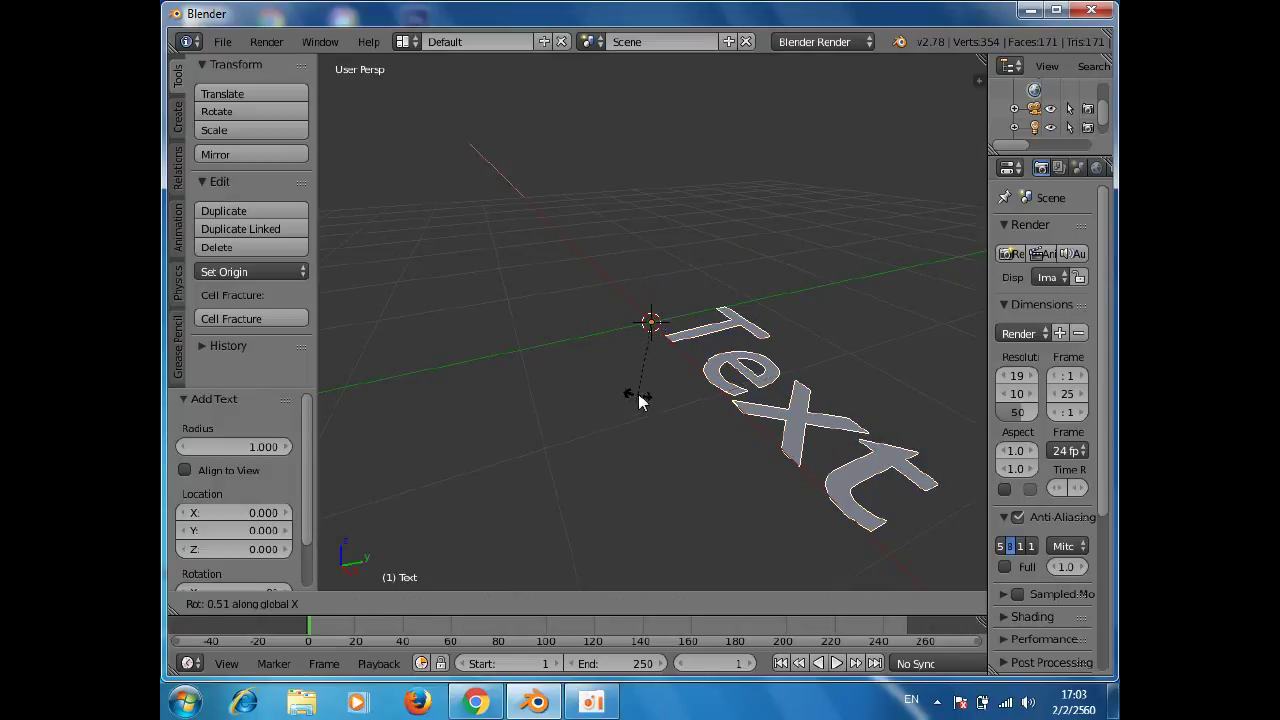
click(661, 324)
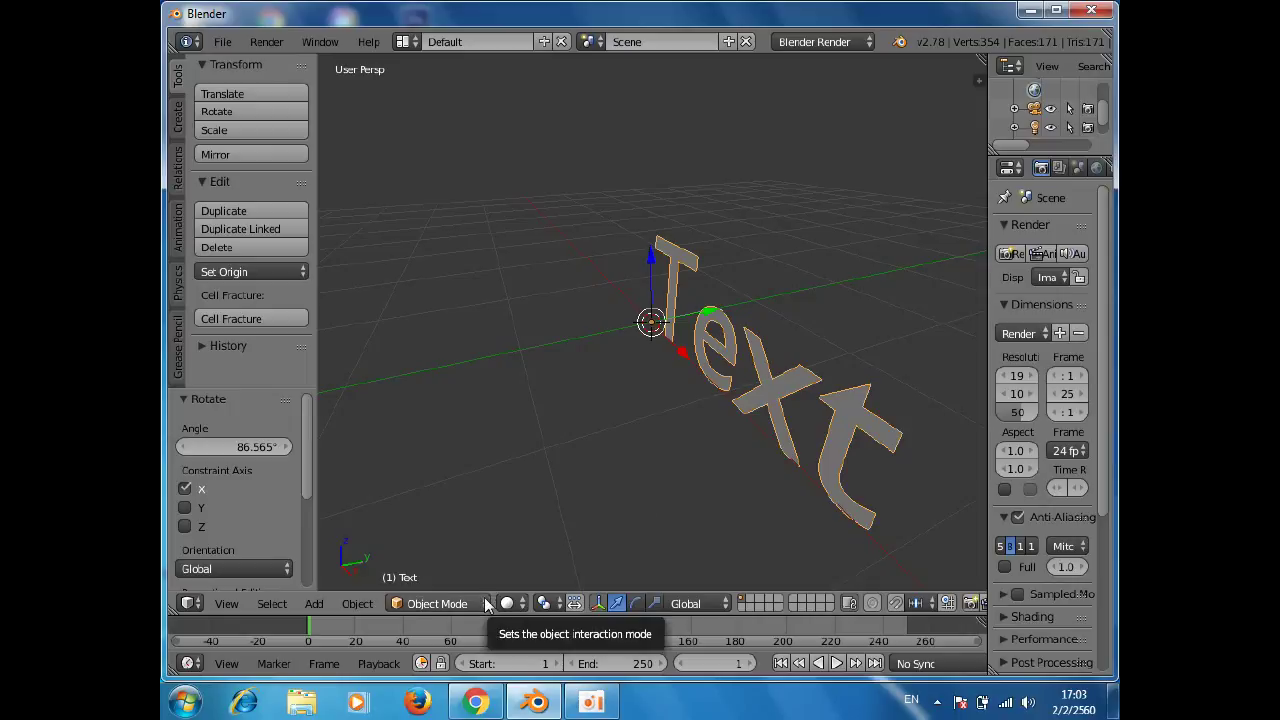
key(Tab)
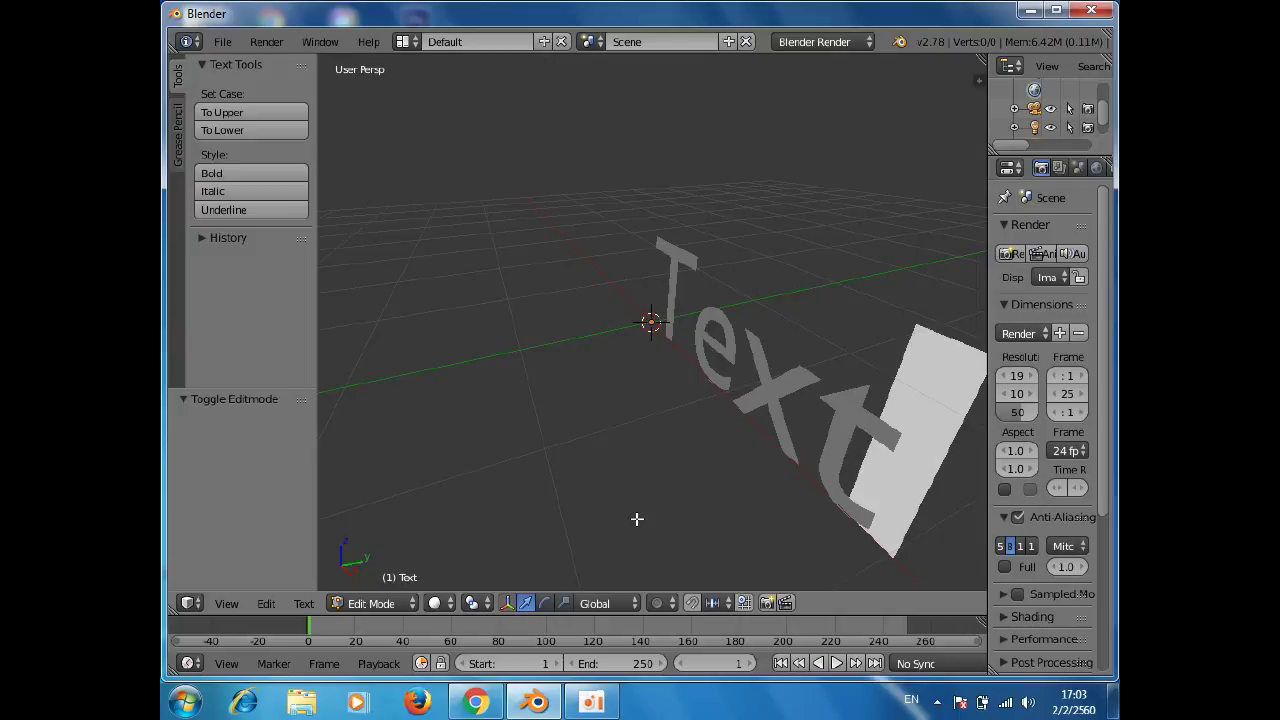
- Replace the word 'Text' with COLD and return to Object Mode
key(BackSpace)
key(BackSpace)
key(BackSpace)
key(BackSpace)
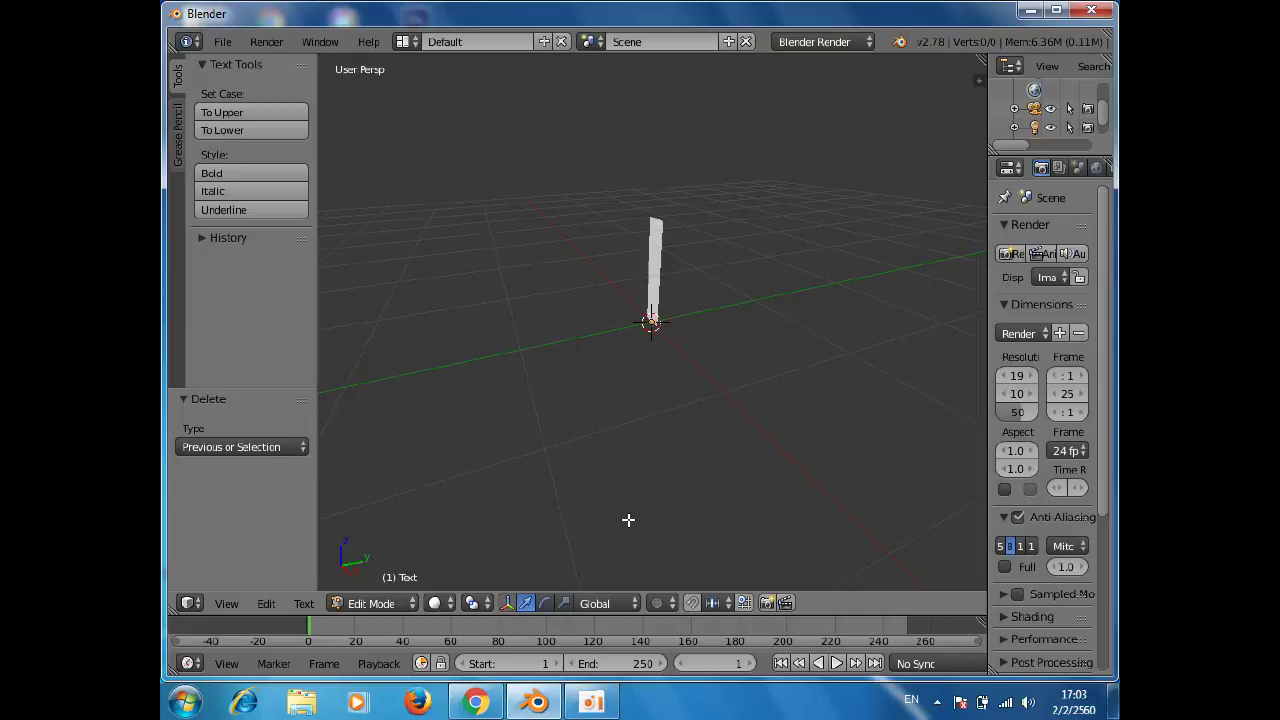
text(C)
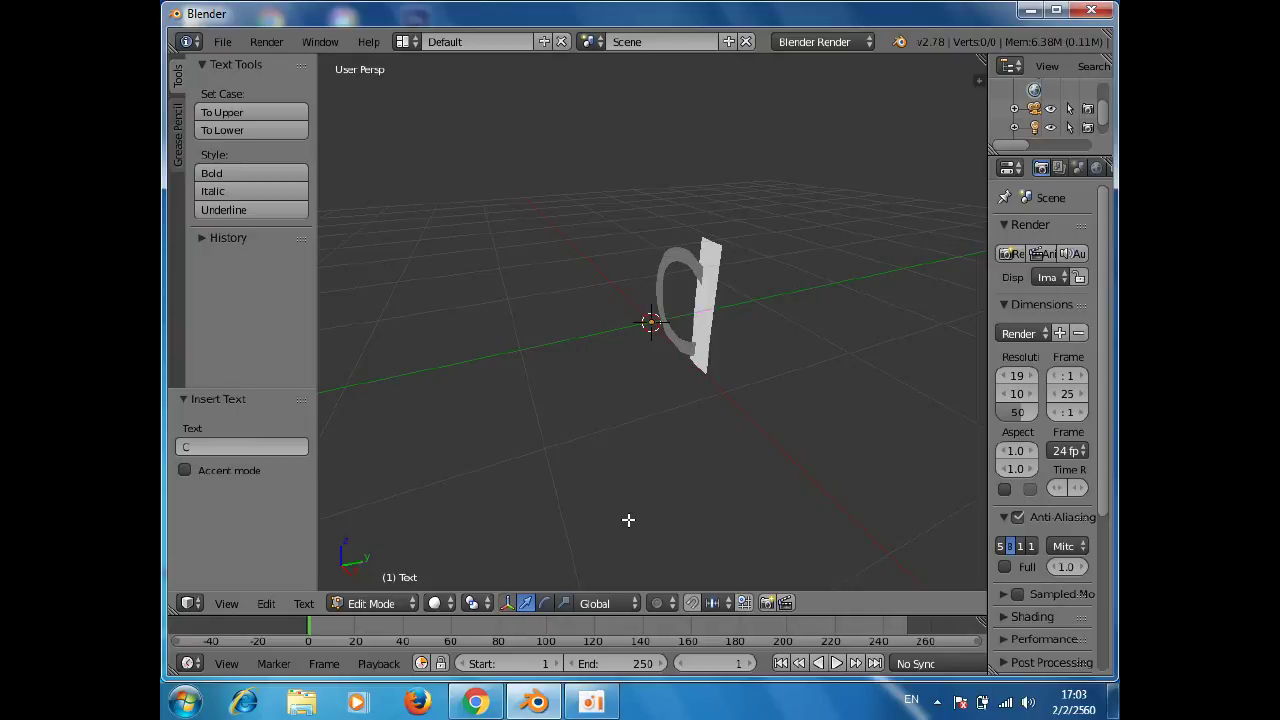
text(OLO)
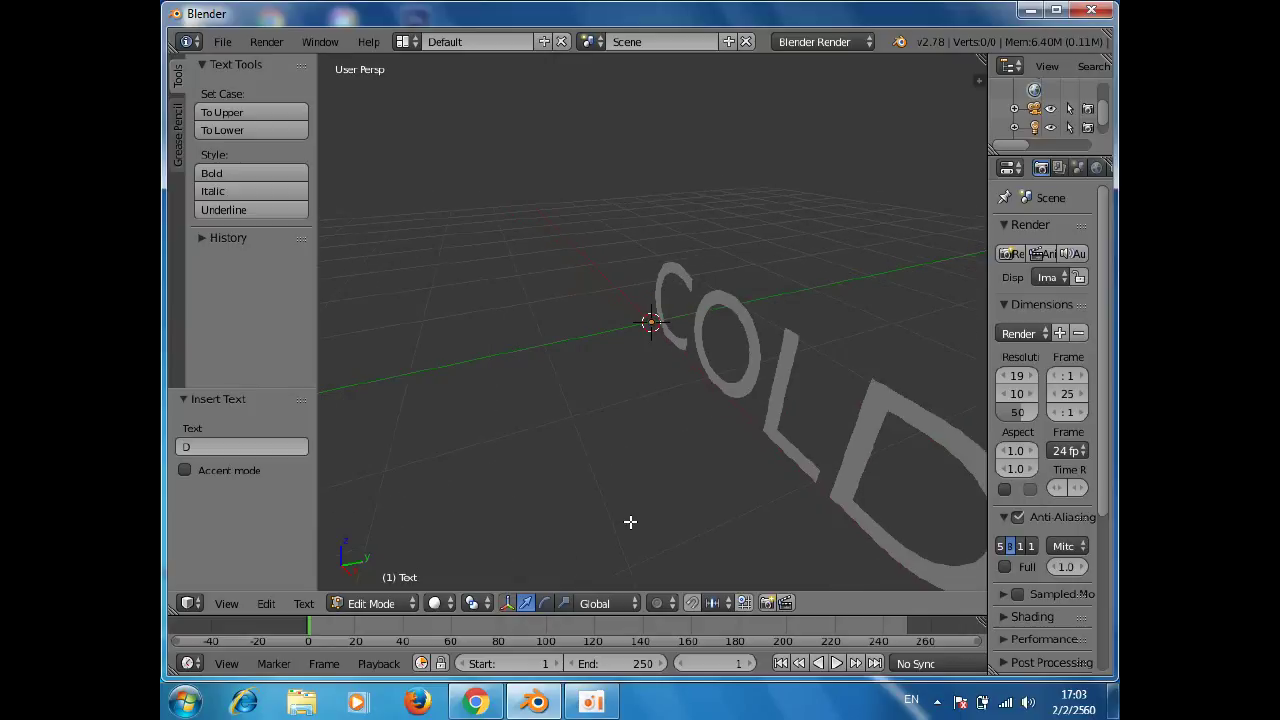
scroll(630, 521, down, 1)
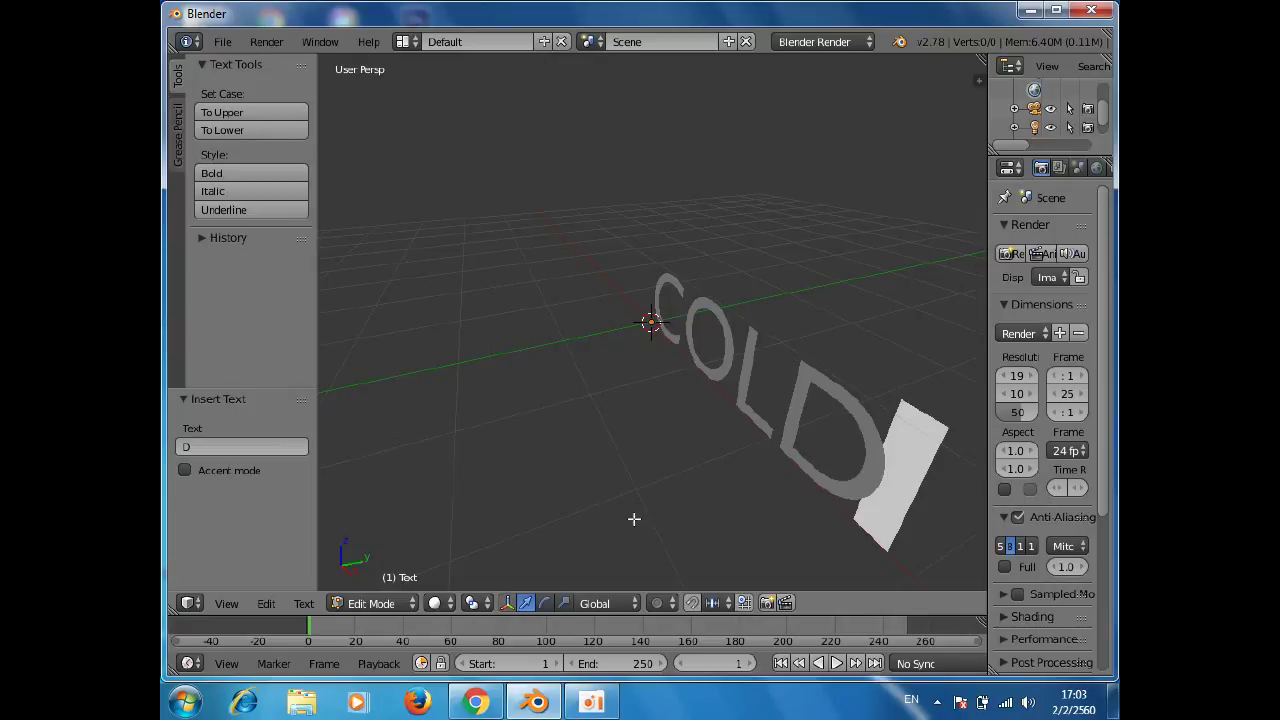
click(410, 604)
click(408, 580)
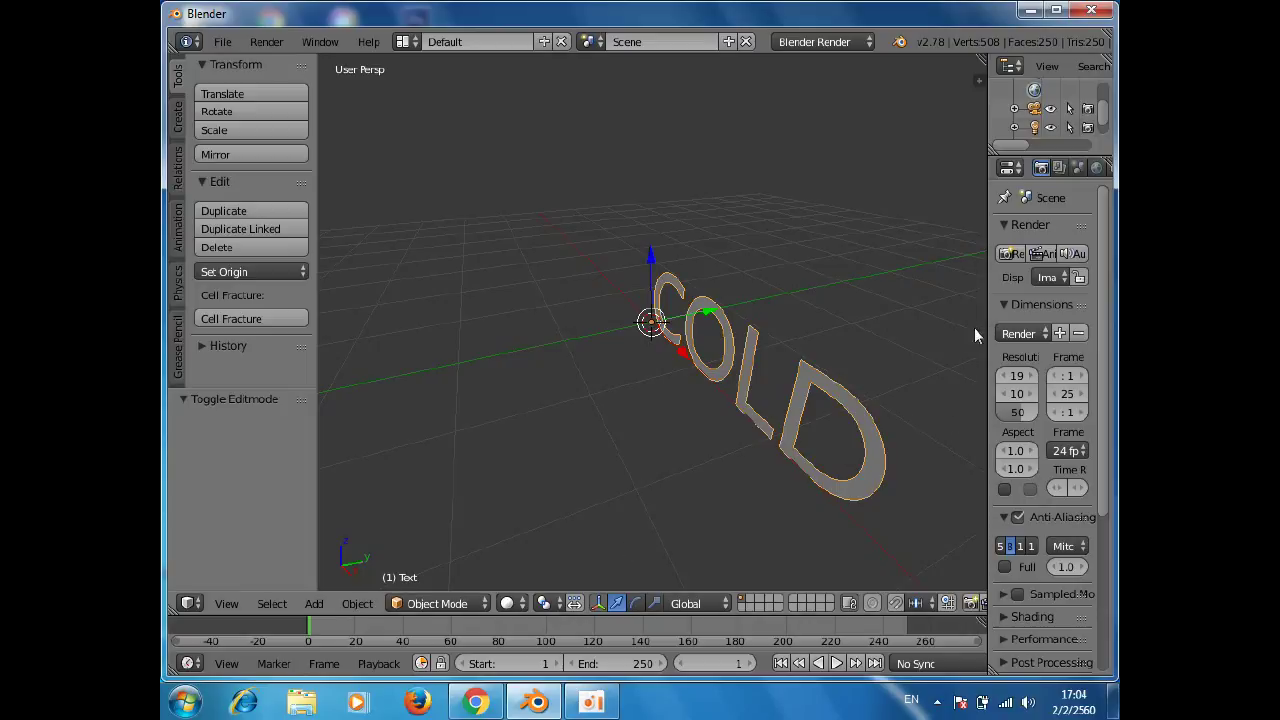
- Widen the Properties area, show the text's Object Data settings, and extrude the letters to about 0.08
drag(986, 314, 877, 314)
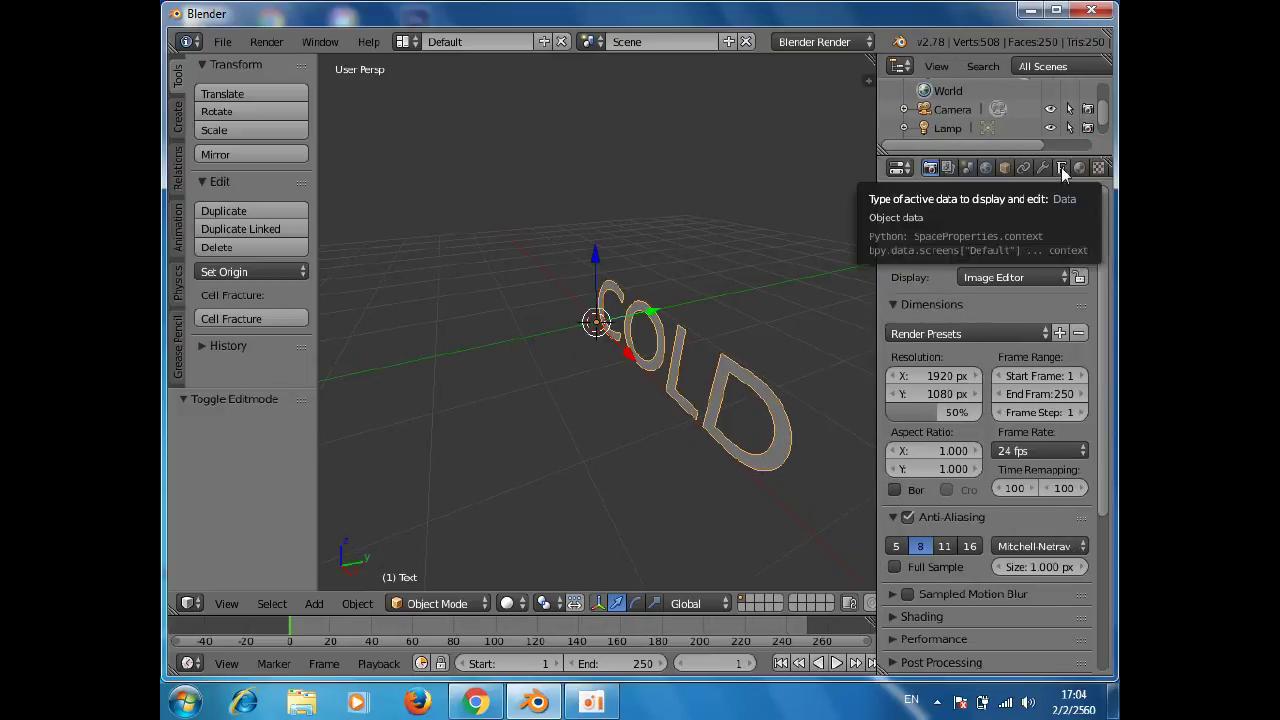
click(1061, 167)
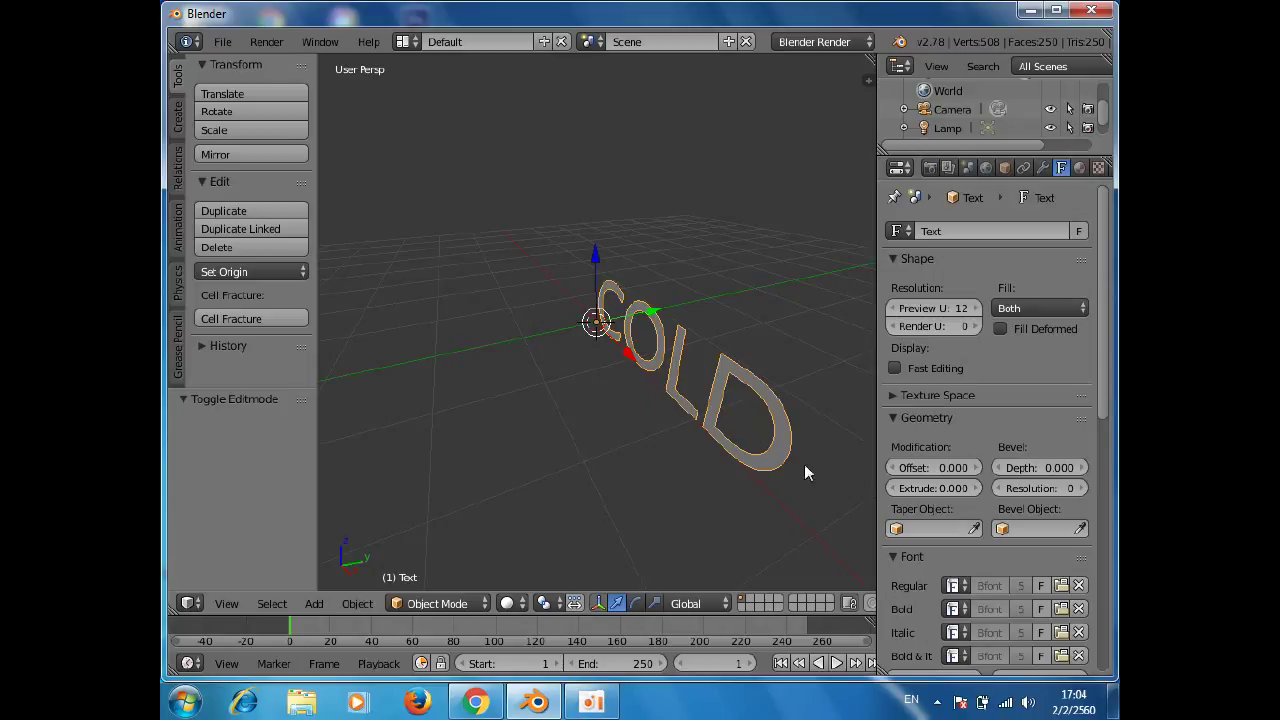
mouse_move(932, 488)
mouse_down()
mouse_move(990, 488)
mouse_move(975, 488)
mouse_up()
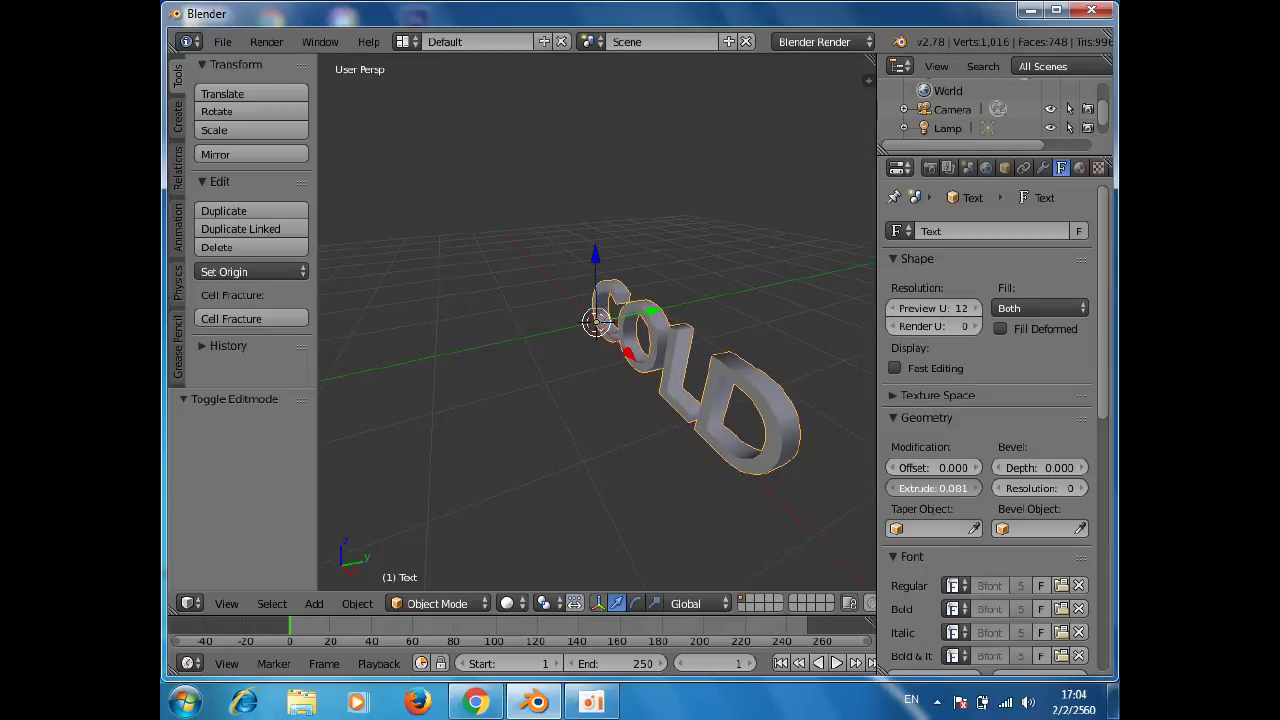
- Set the COLD text's Extrude to 0.122, Bevel Depth to 0.046 and Bevel Resolution to 4
drag(975, 488, 998, 488)
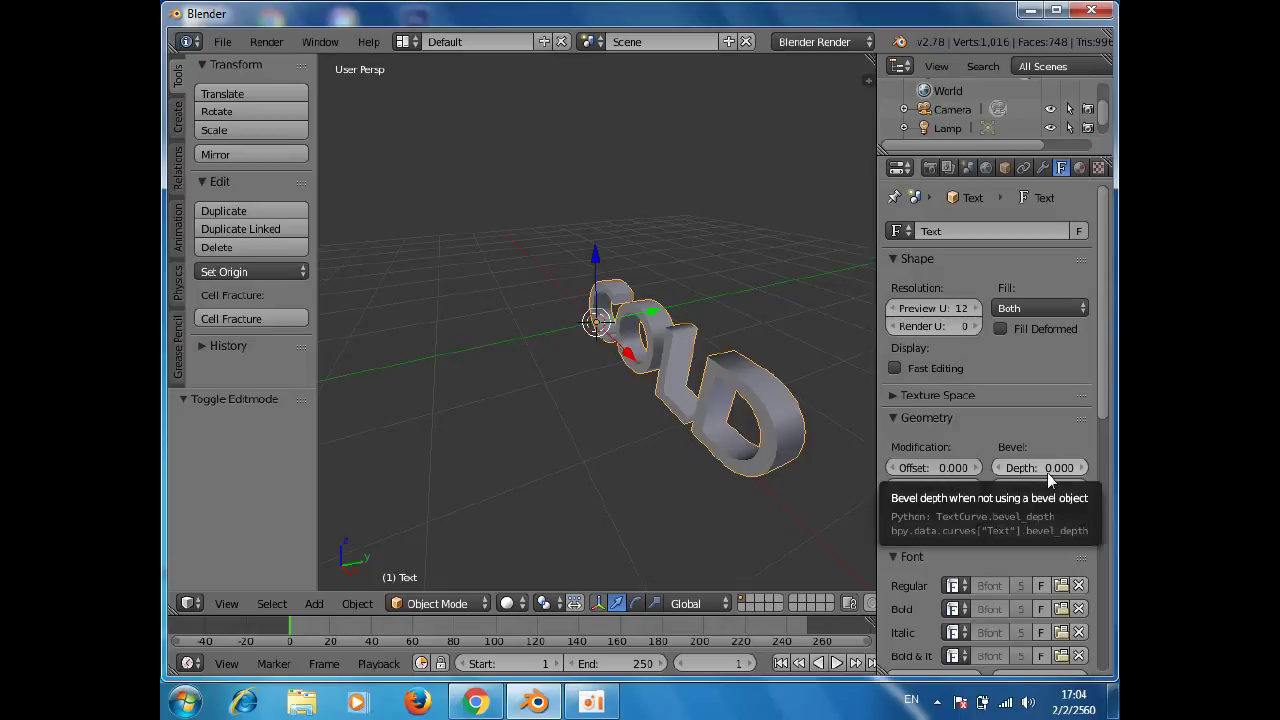
drag(1022, 468, 1045, 468)
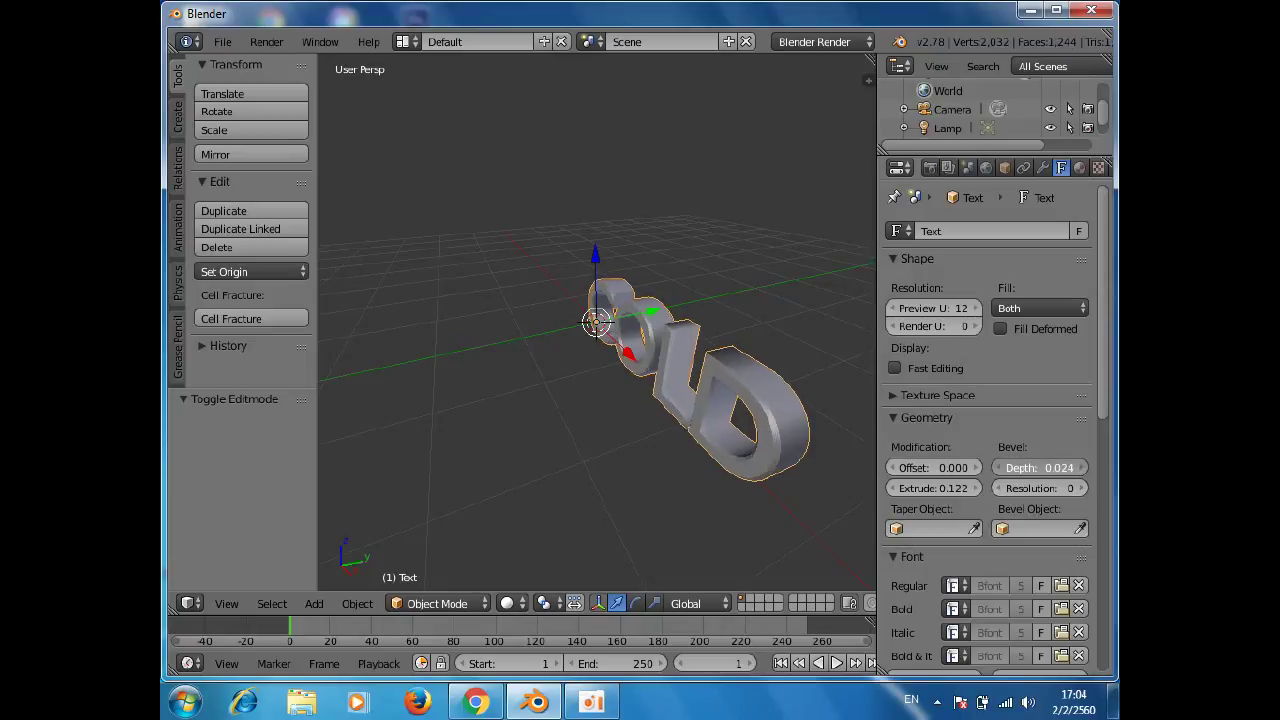
drag(1045, 468, 990, 497)
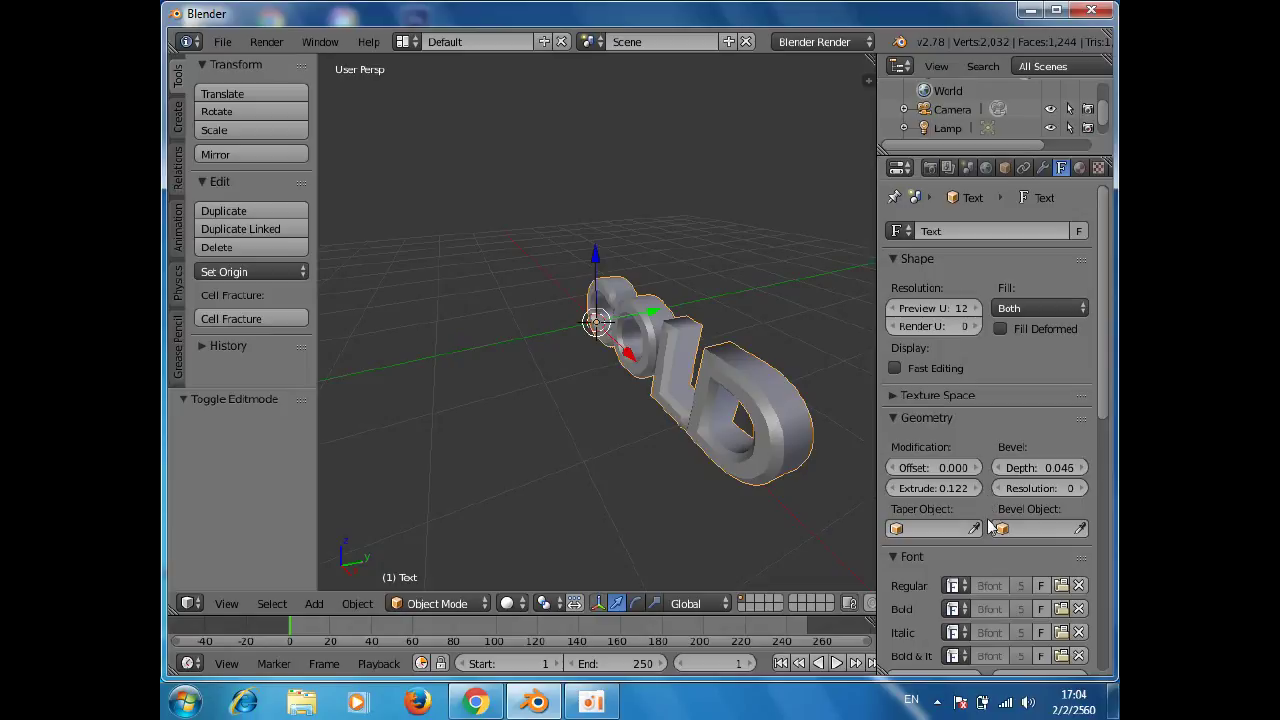
drag(1040, 488, 1070, 488)
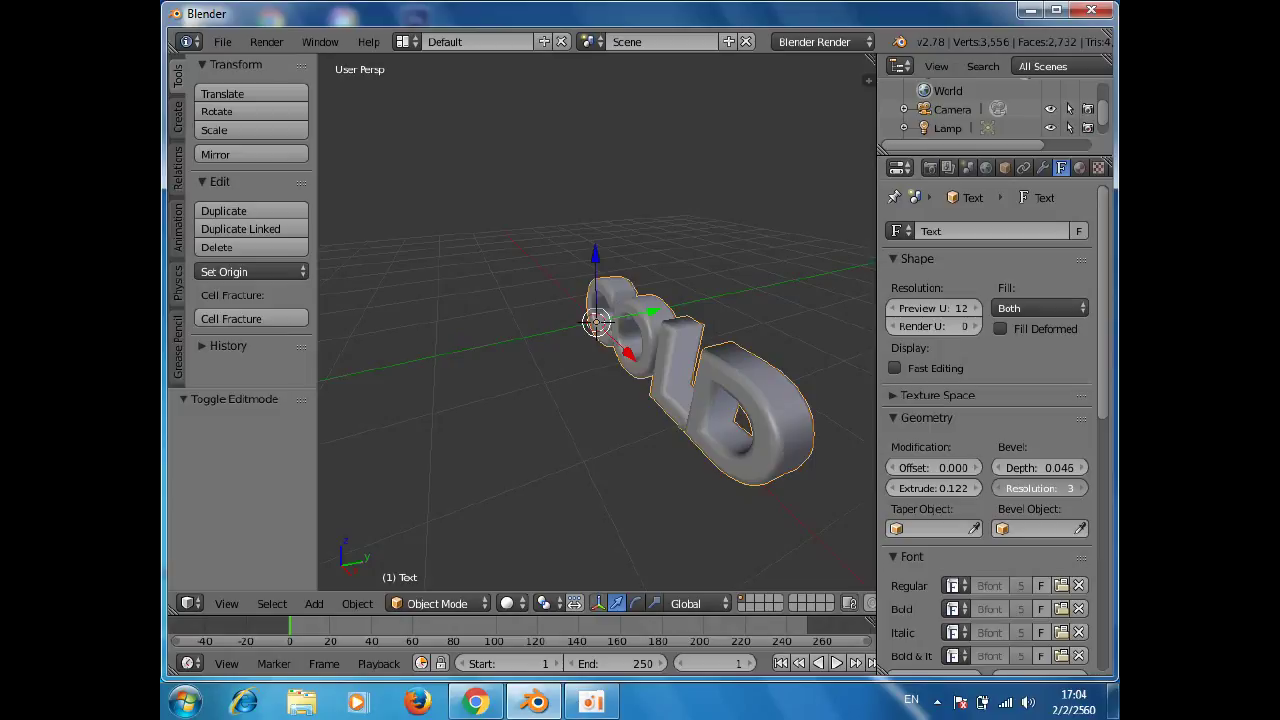
drag(1070, 488, 1080, 488)
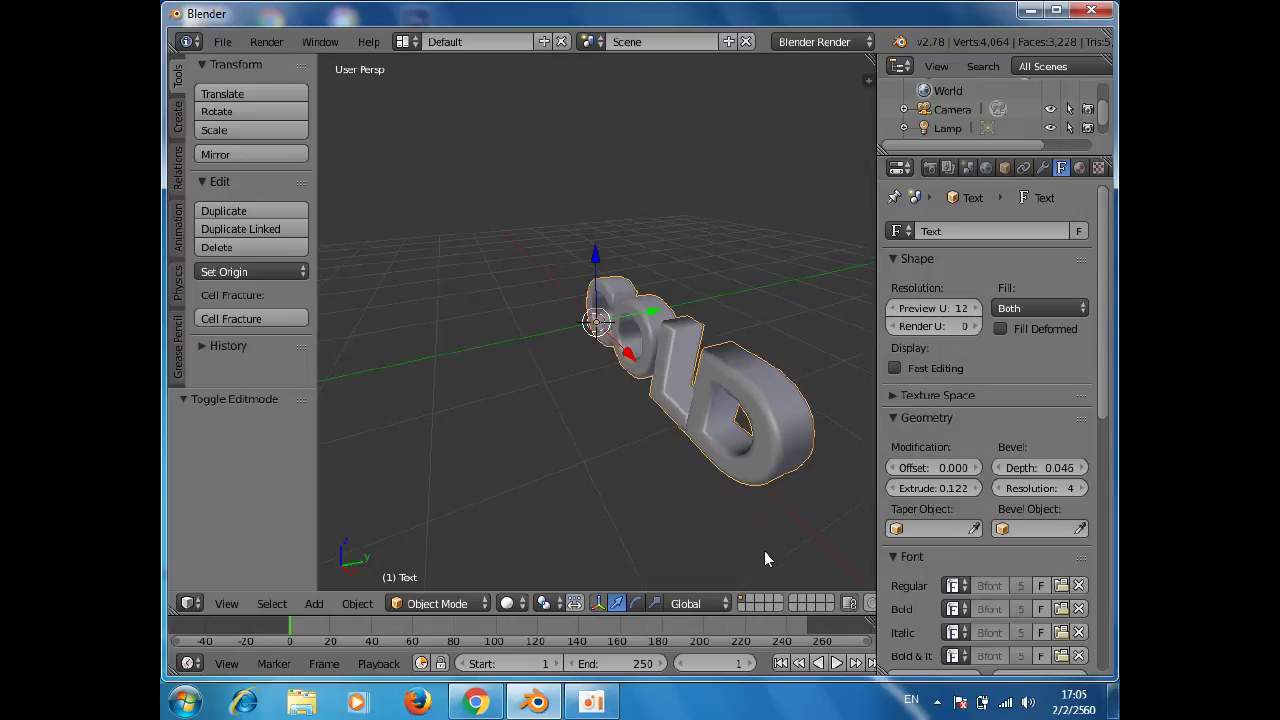
key(shift+a)
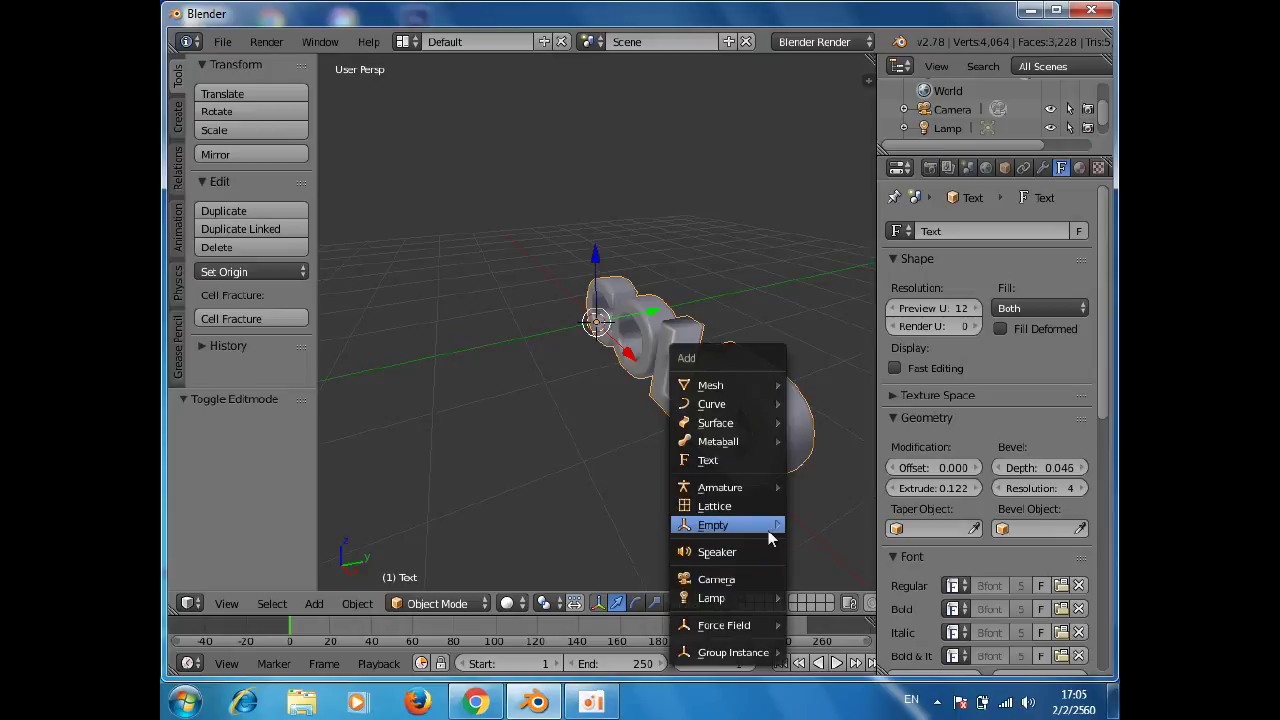
mouse_move(711, 385)
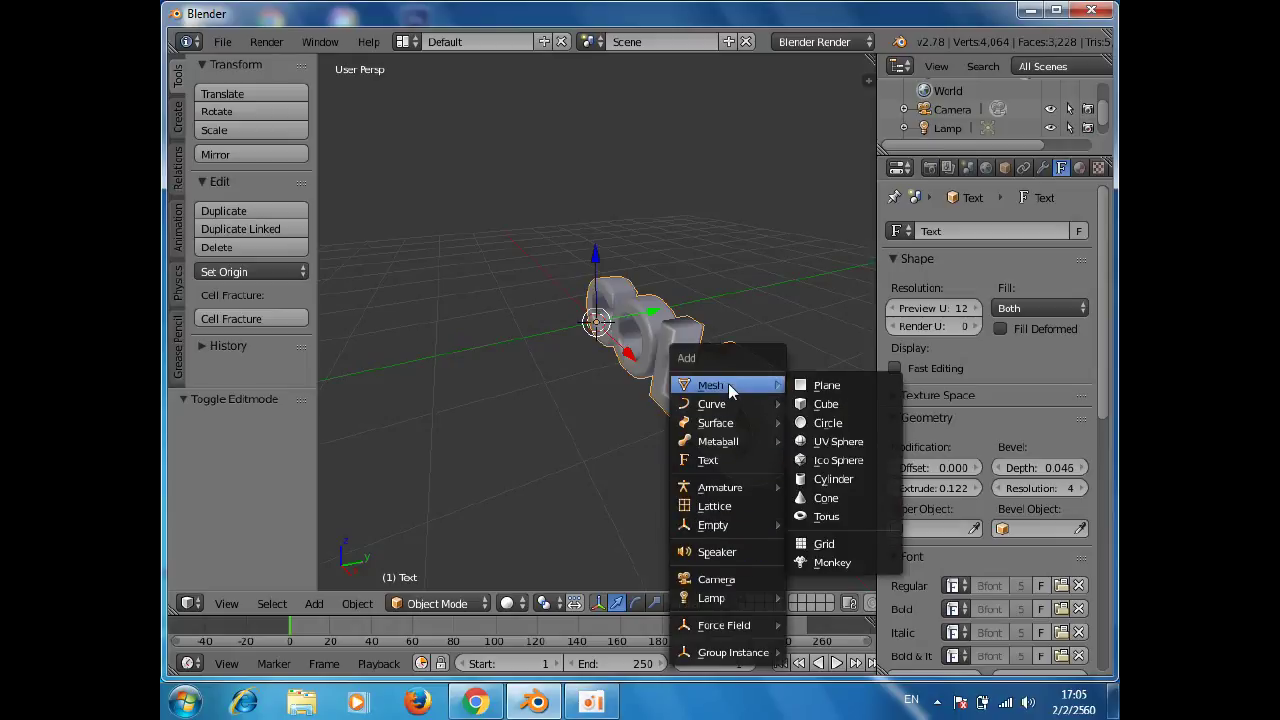
- Add a plane and, viewed from the front, lower it just beneath the text
click(826, 388)
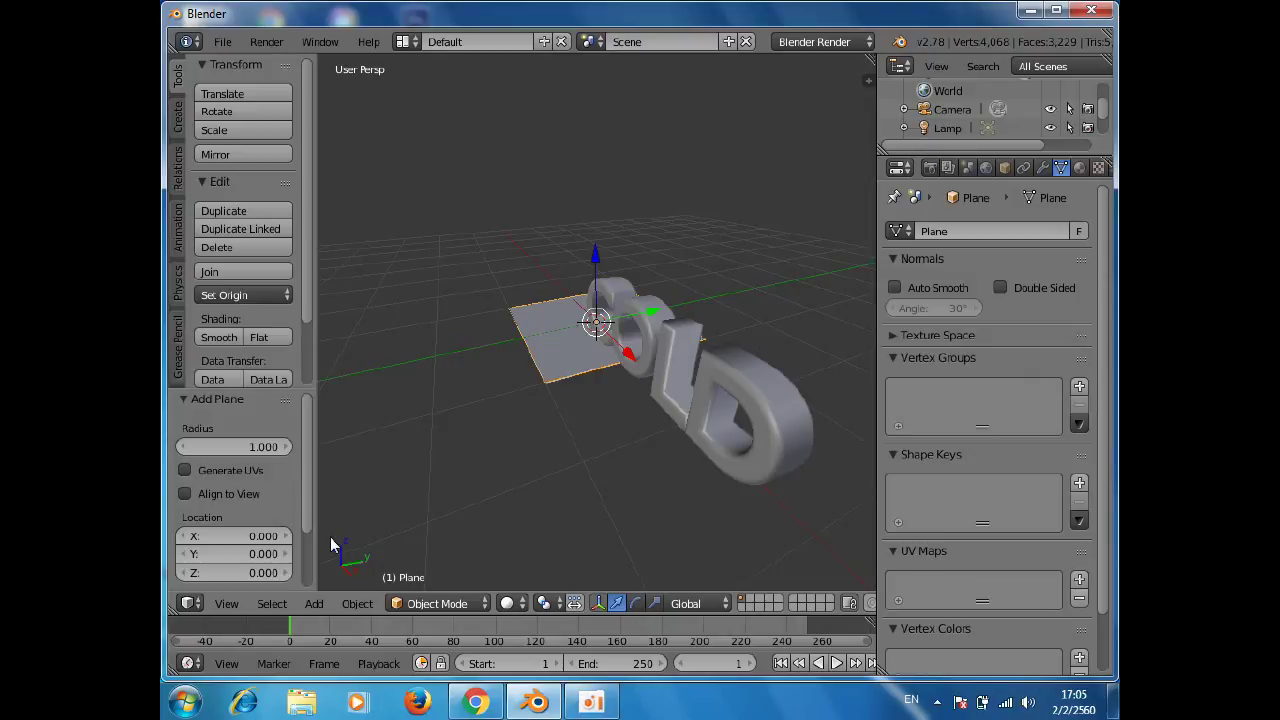
click(229, 606)
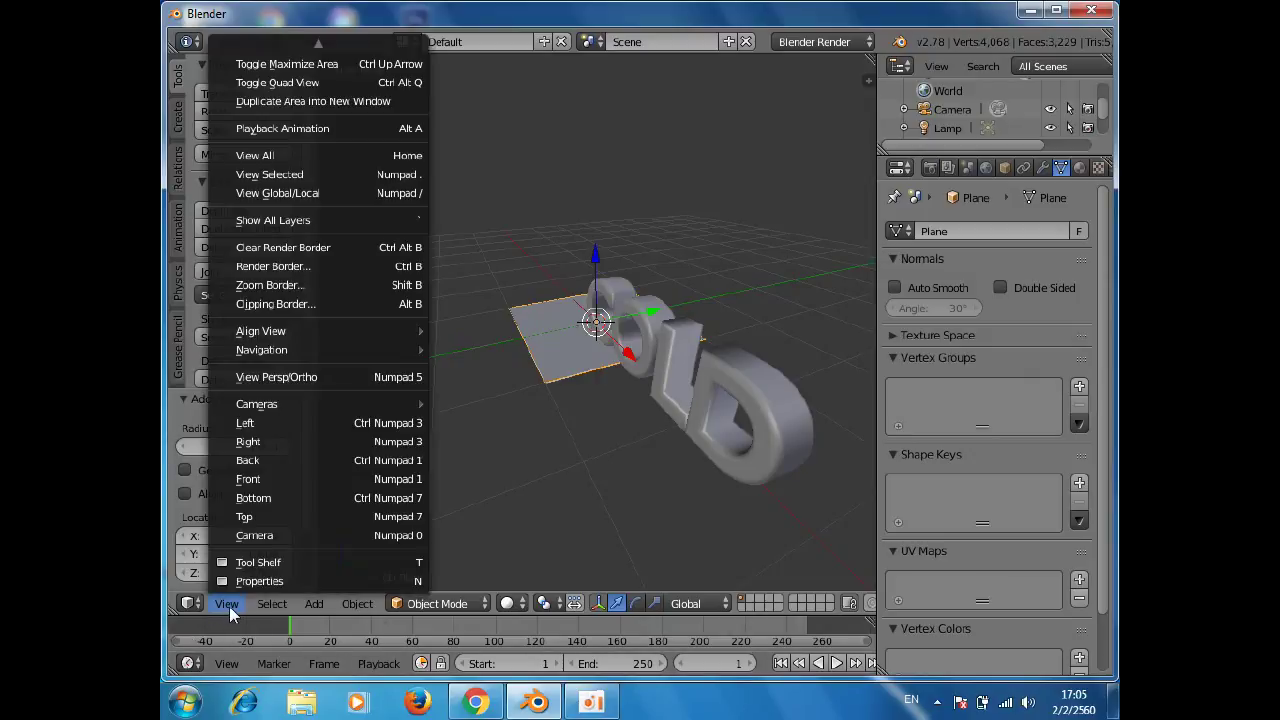
click(269, 479)
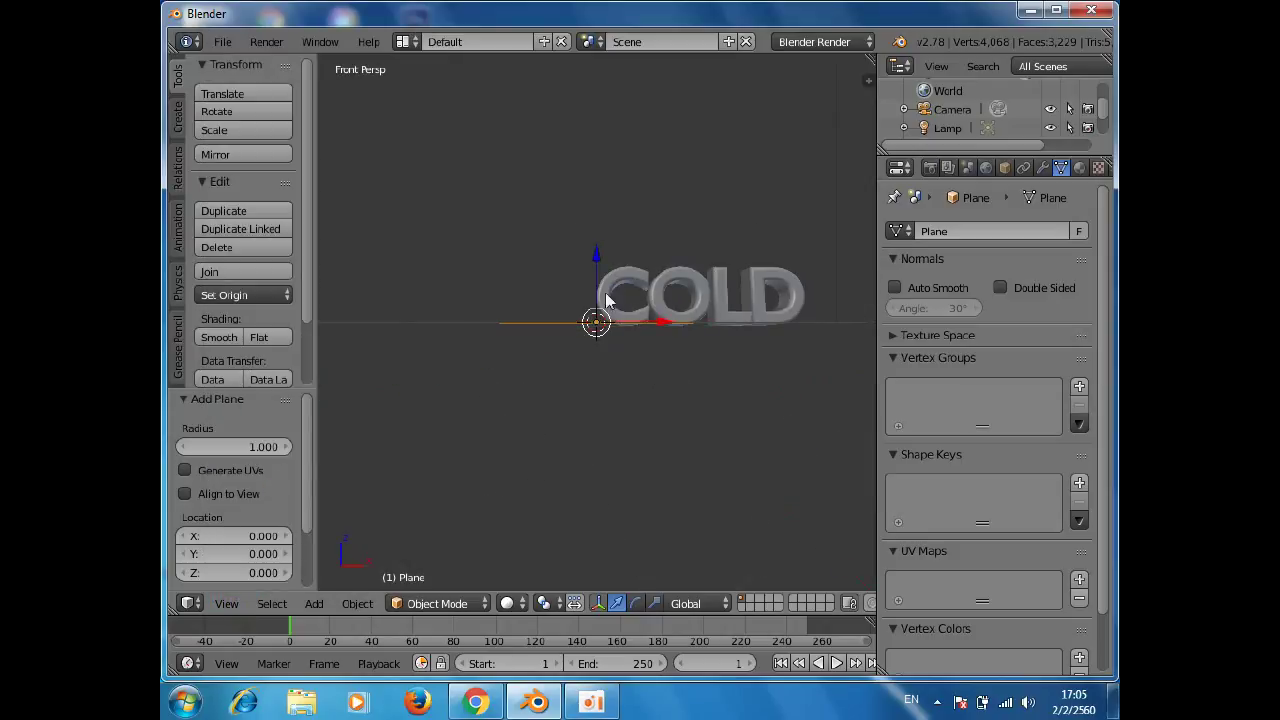
drag(597, 260, 598, 268)
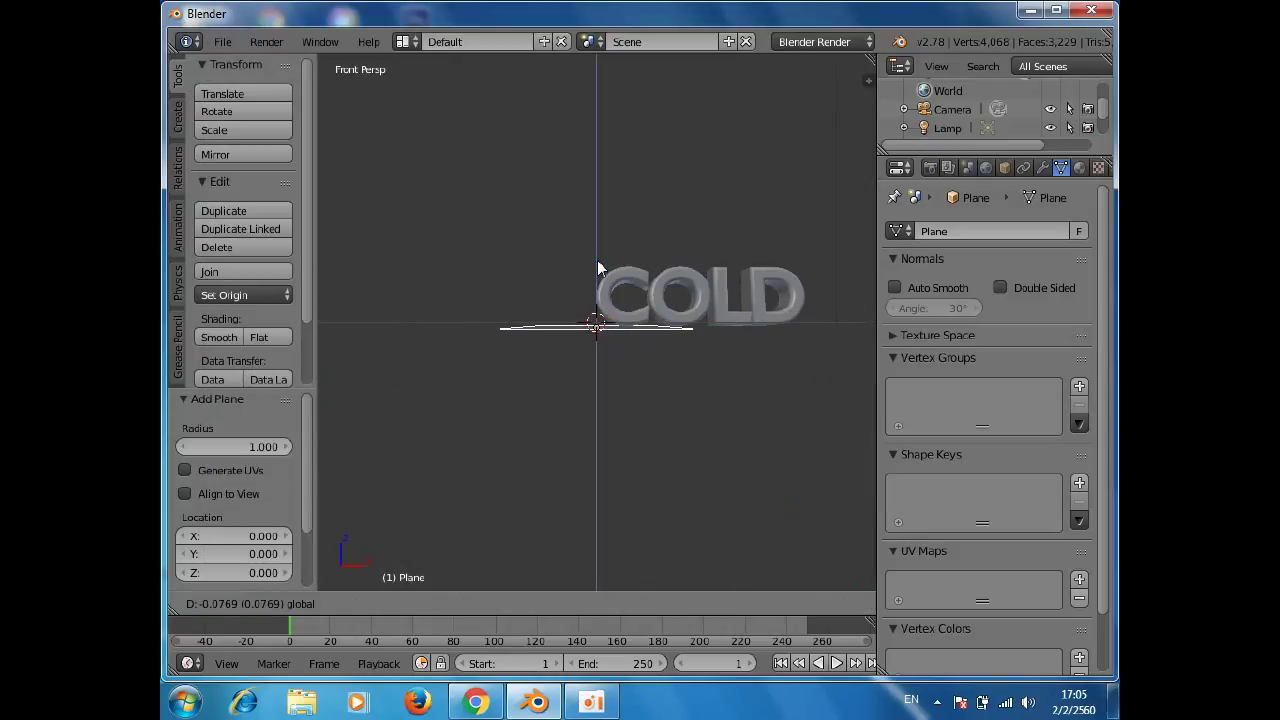
drag(597, 260, 599, 257)
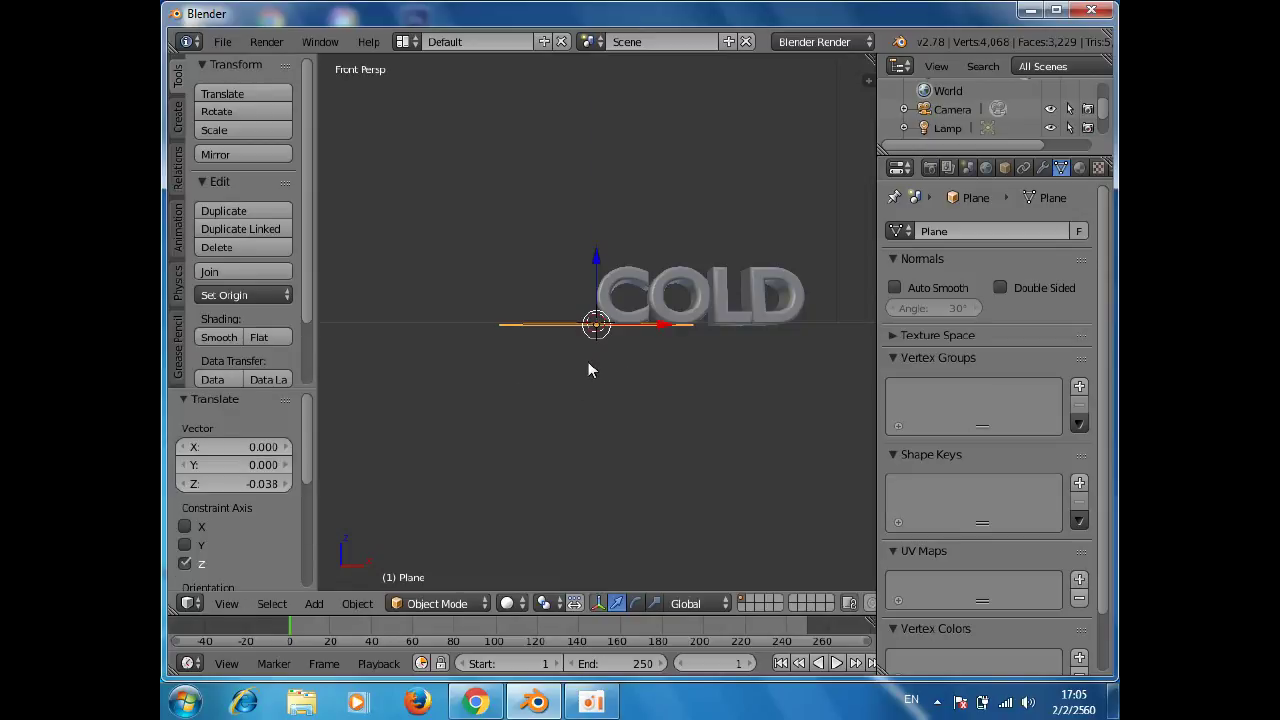
- Scale the floor plane to about 5.636 and nudge it slightly along Z
key(s)
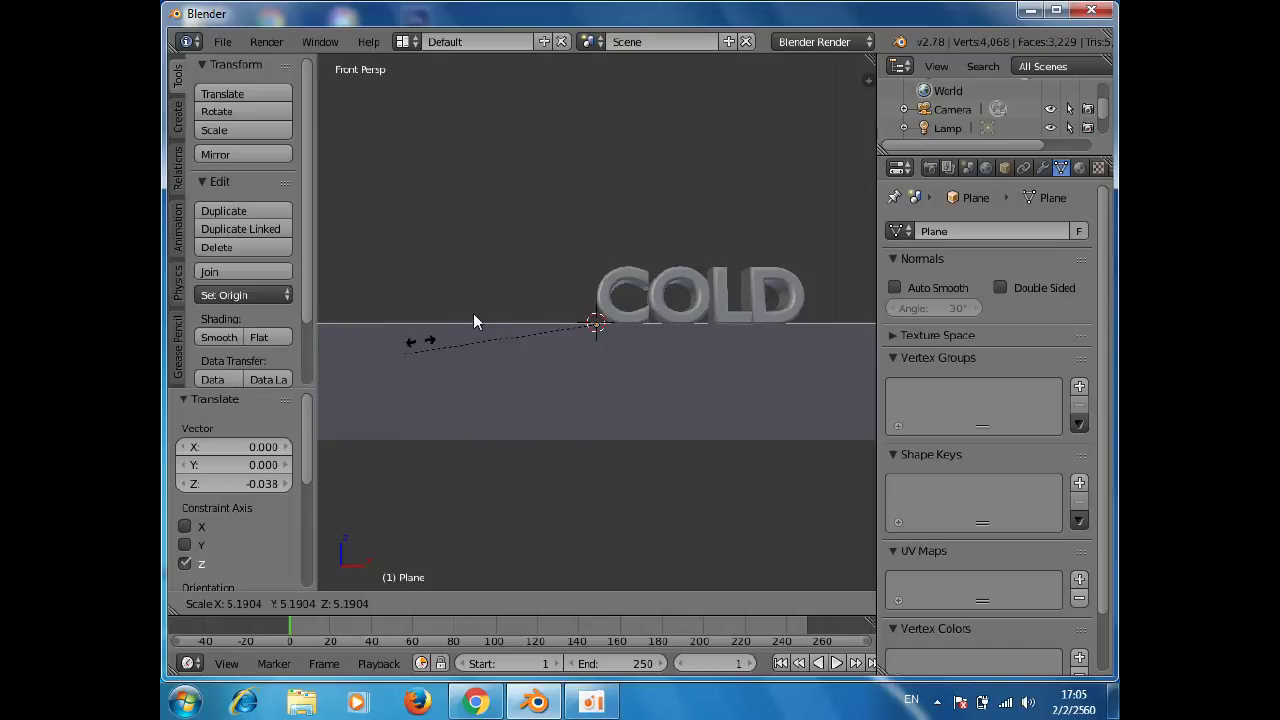
click(393, 400)
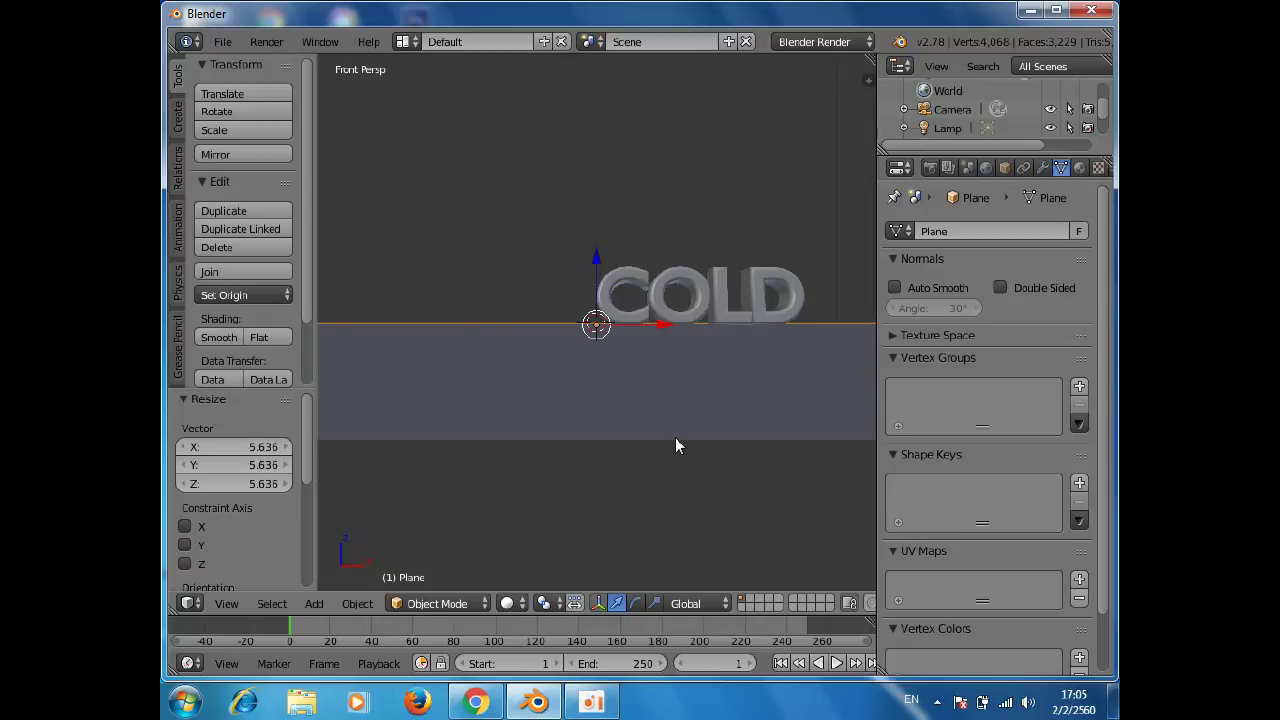
mouse_move(801, 383)
middle_down()
mouse_move(604, 349)
mouse_move(601, 370)
middle_up()
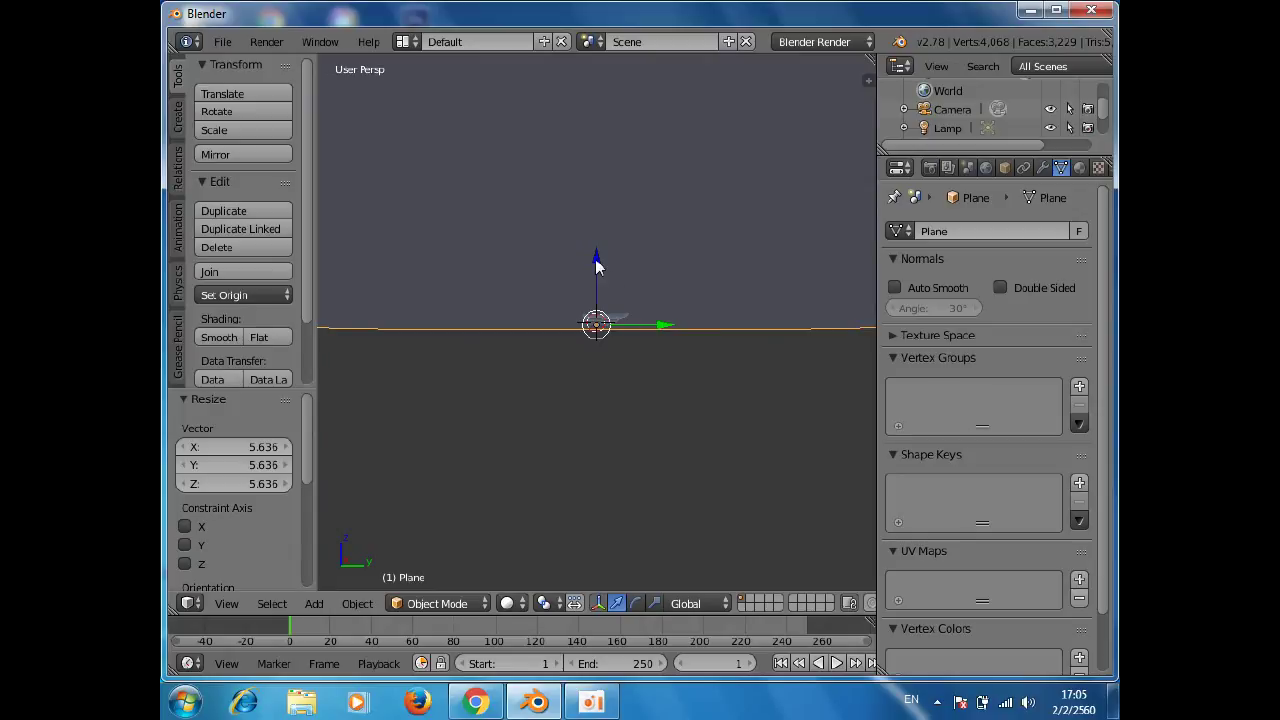
drag(595, 263, 595, 266)
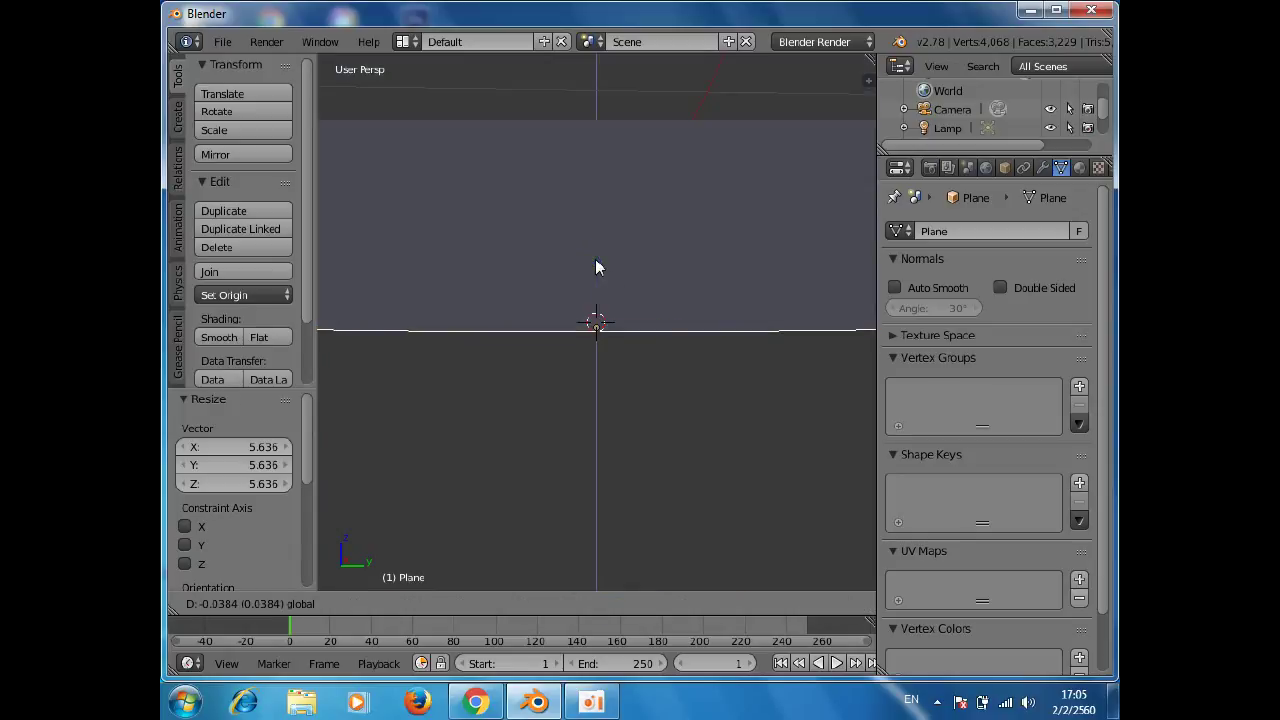
- Switch to the front view and pan the scene to the left
mouse_move(558, 364)
middle_down()
mouse_move(586, 423)
mouse_move(686, 417)
mouse_move(723, 386)
middle_up()
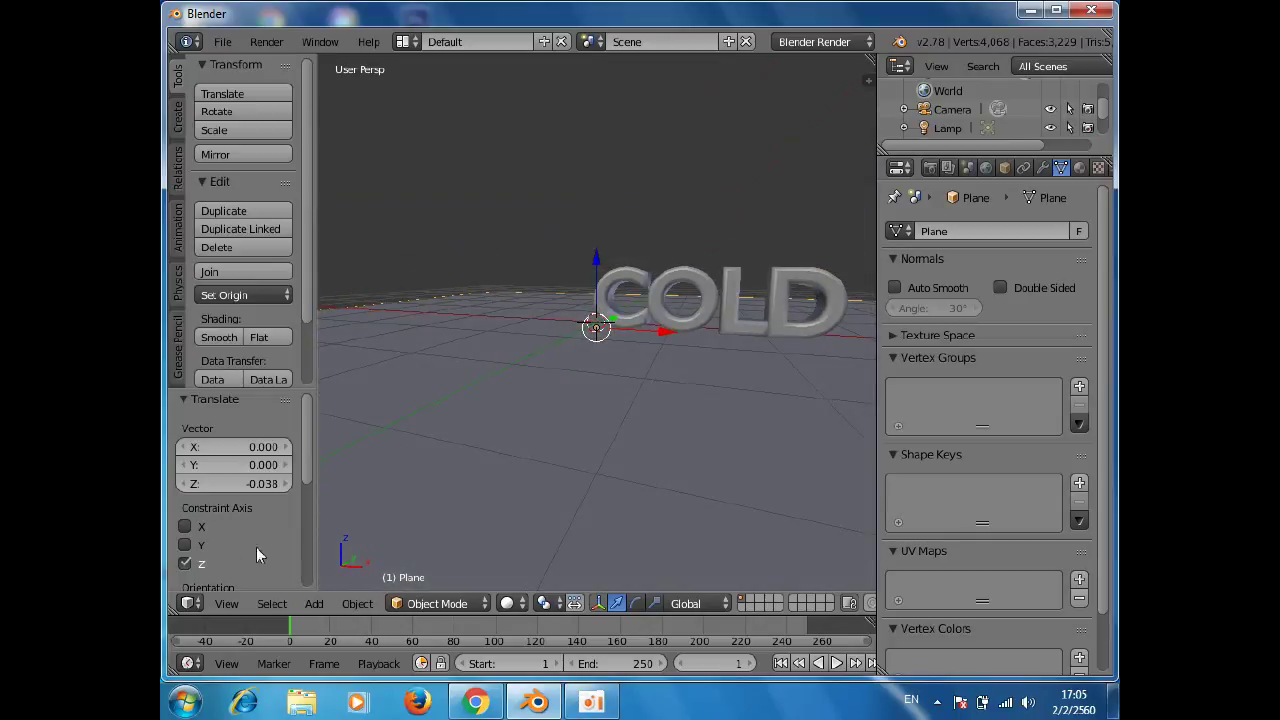
click(224, 605)
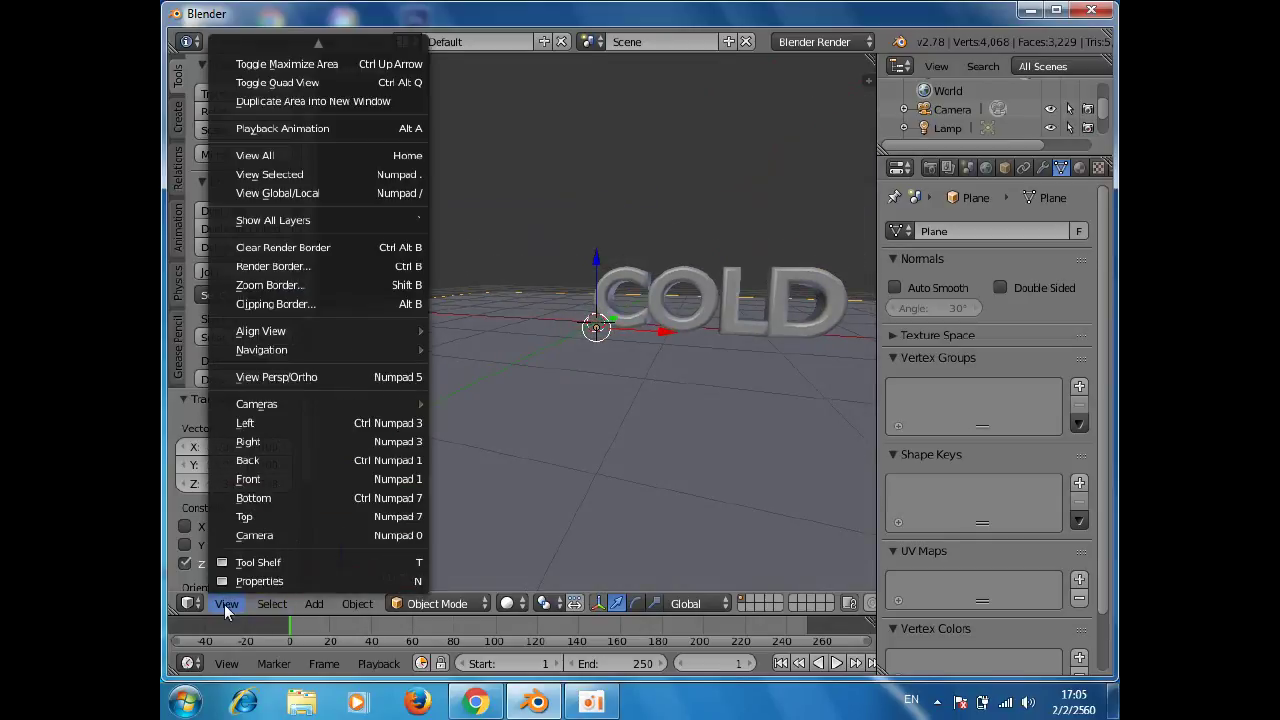
click(250, 480)
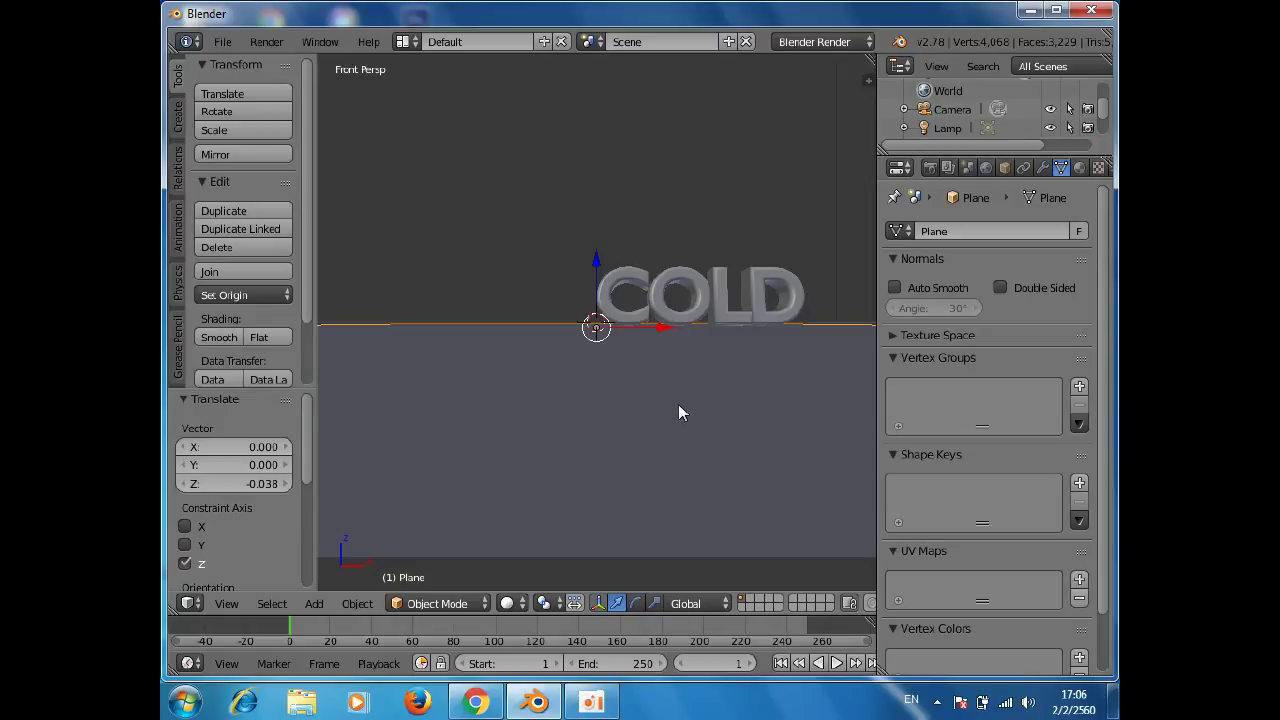
shift+middle_drag(678, 412, 608, 413)
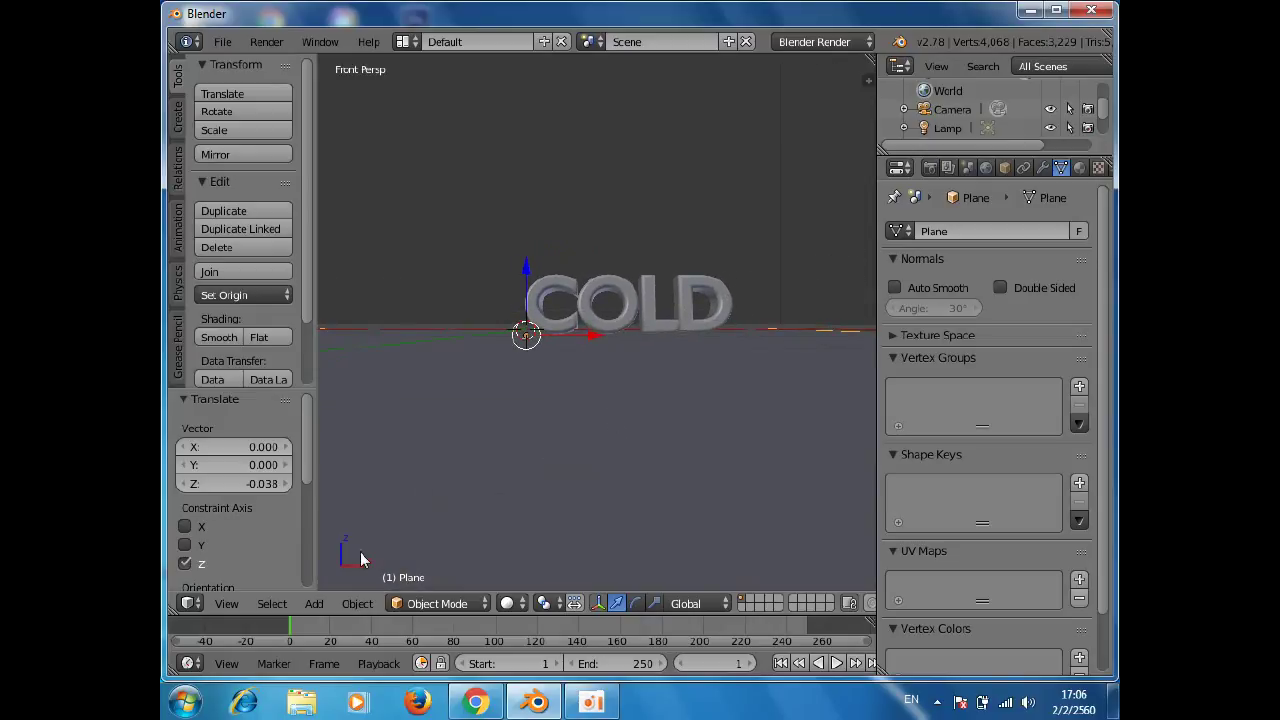
- Change the front view to orthographic projection
click(224, 603)
click(263, 481)
click(224, 603)
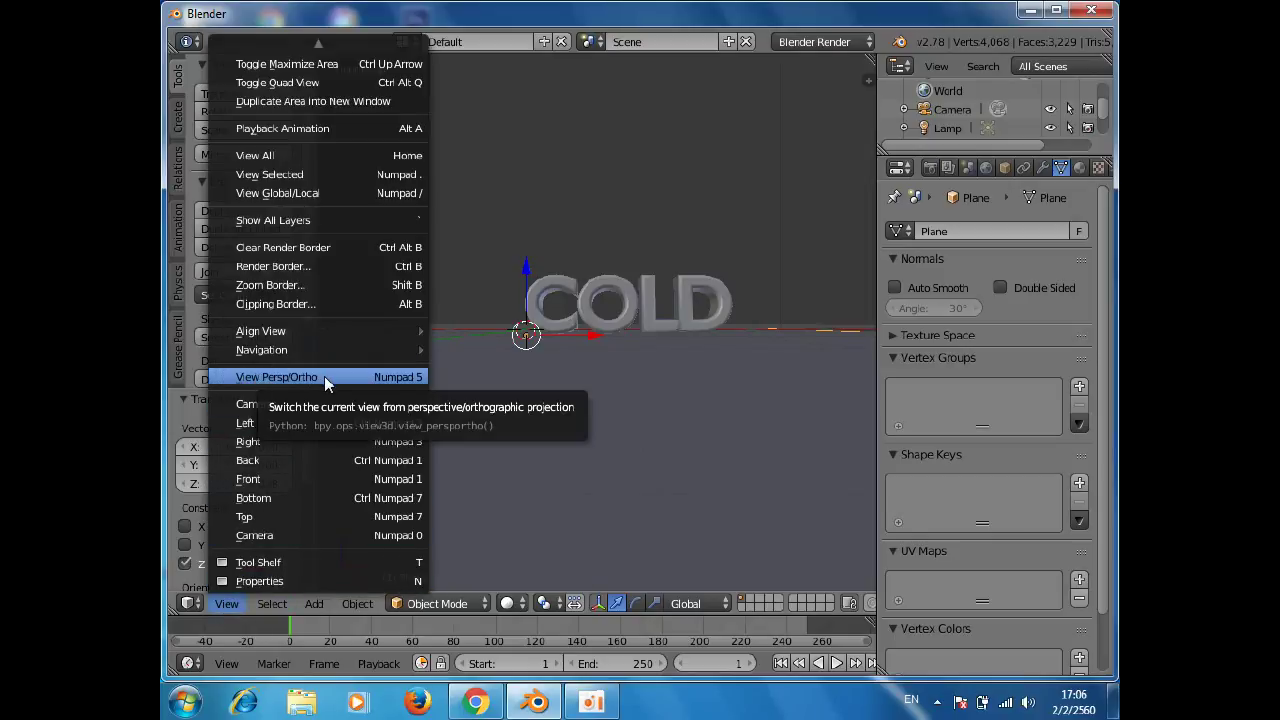
click(324, 376)
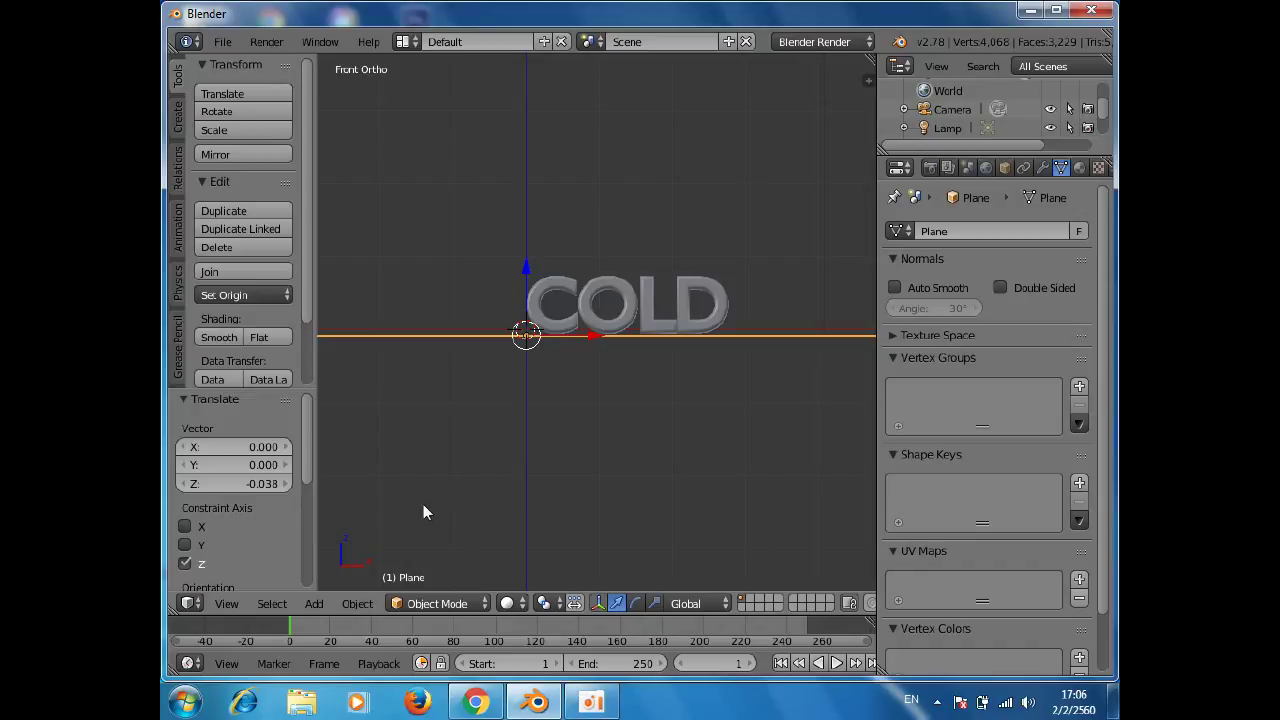
key(shift+a)
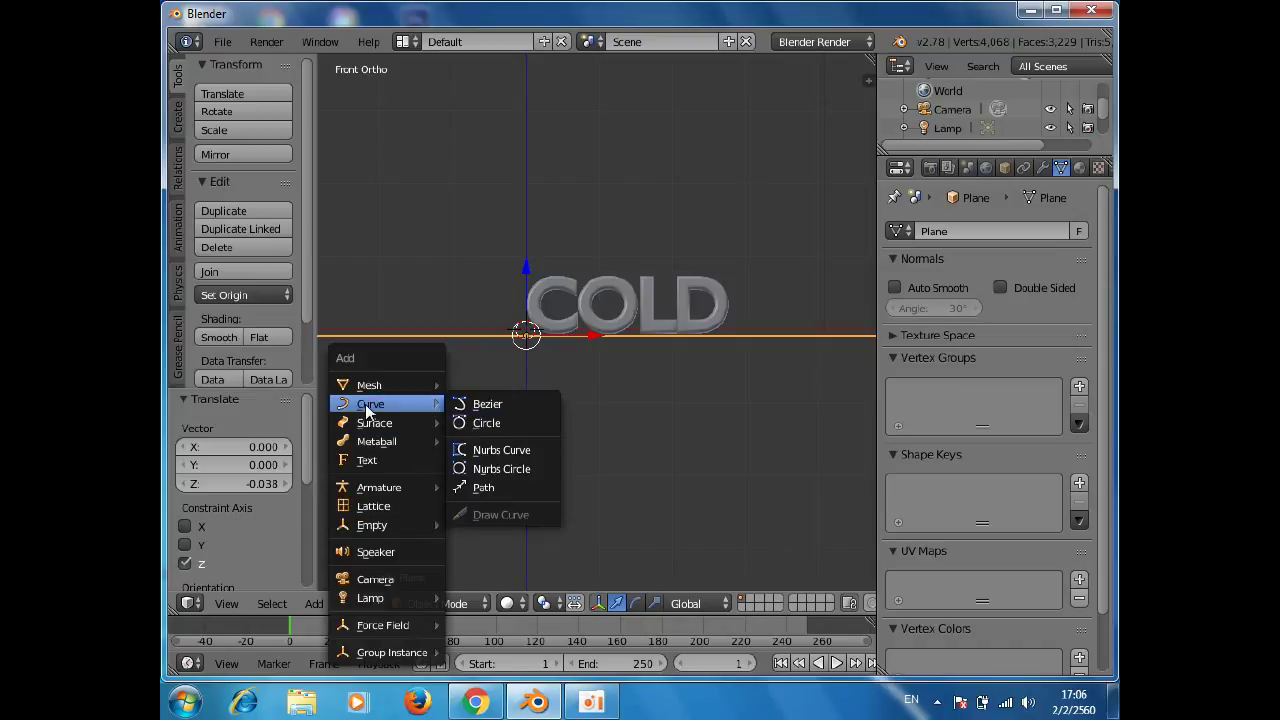
mouse_move(383, 385)
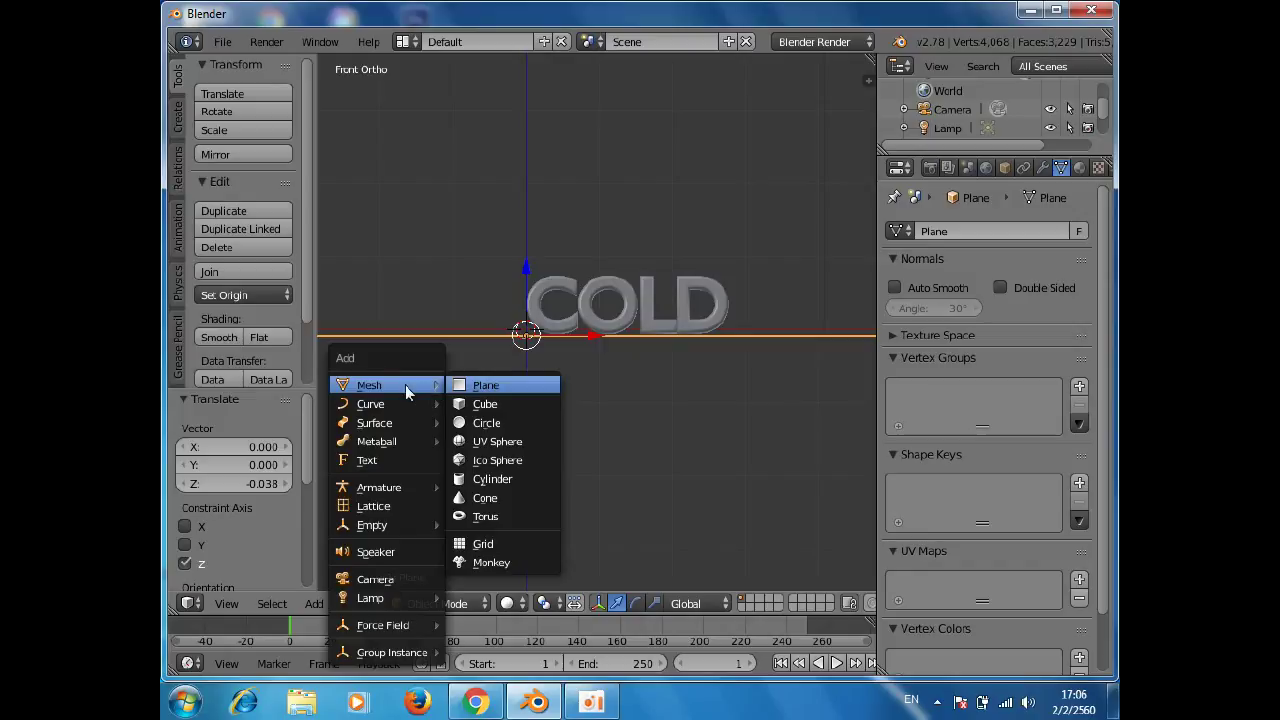
- Add a cube, switch shading to wireframe, and move the cube to X 1.422
click(488, 404)
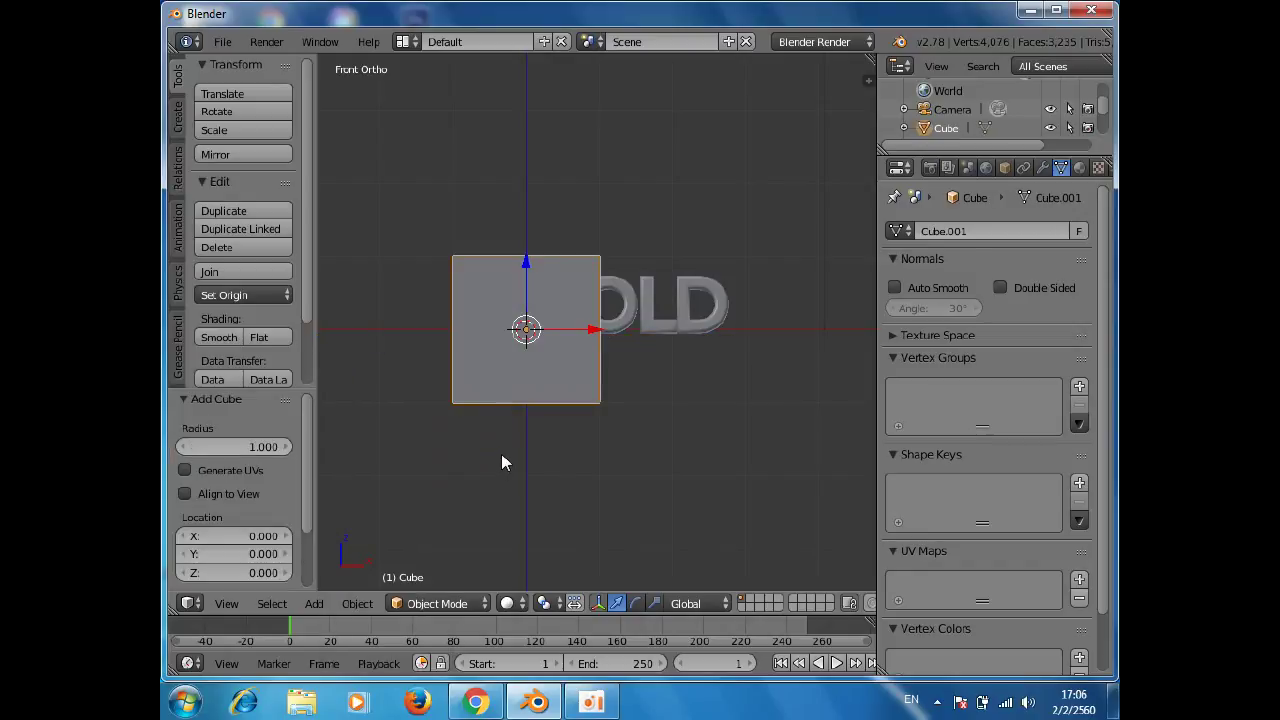
click(525, 603)
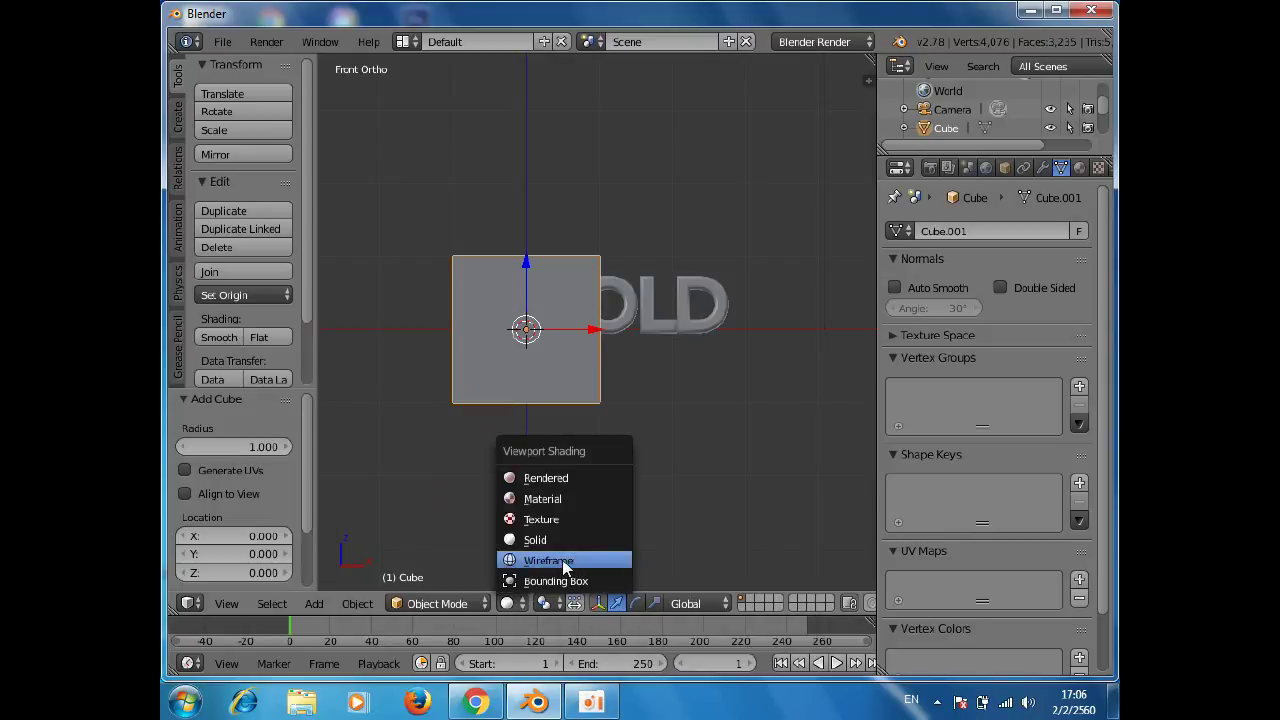
click(563, 568)
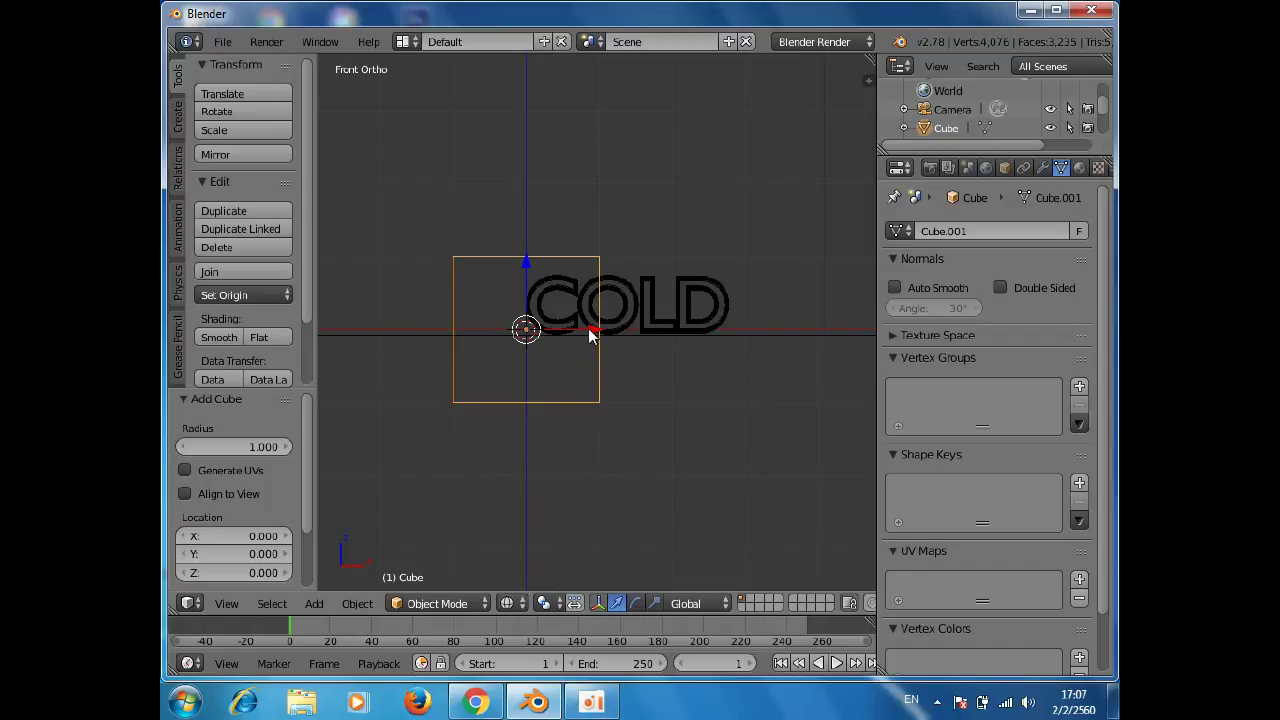
drag(589, 334, 698, 336)
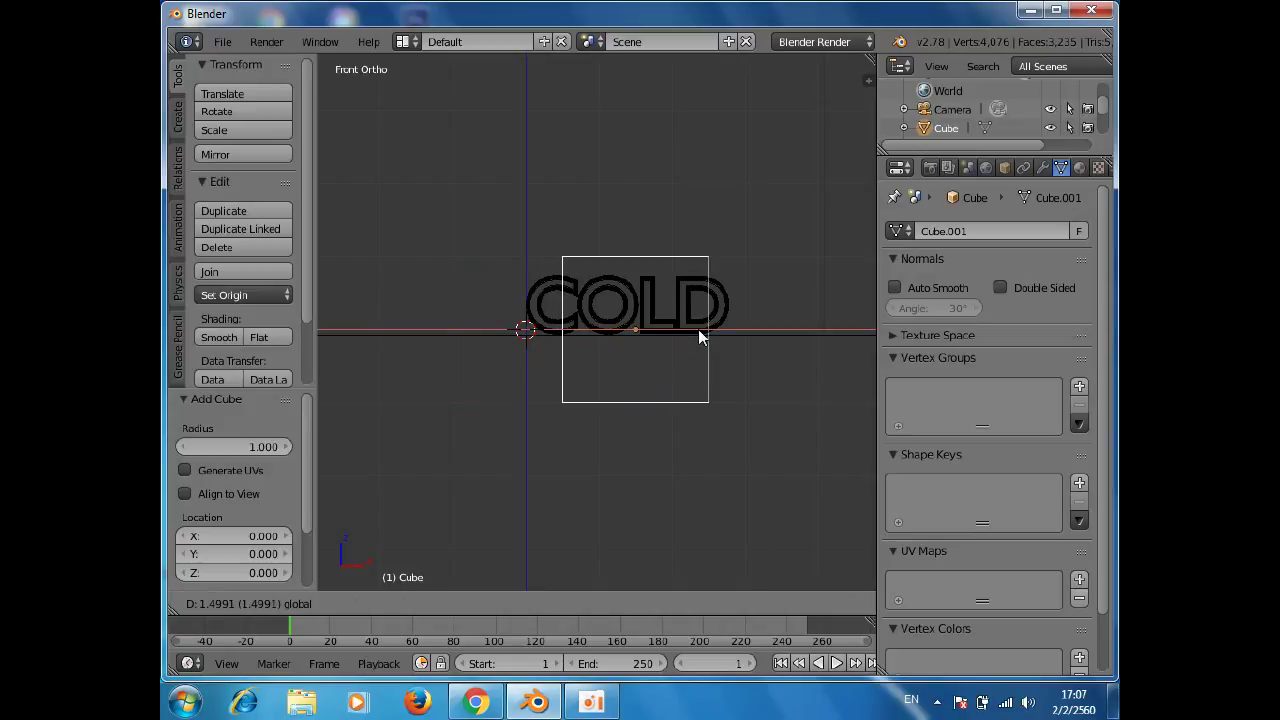
drag(699, 330, 693, 328)
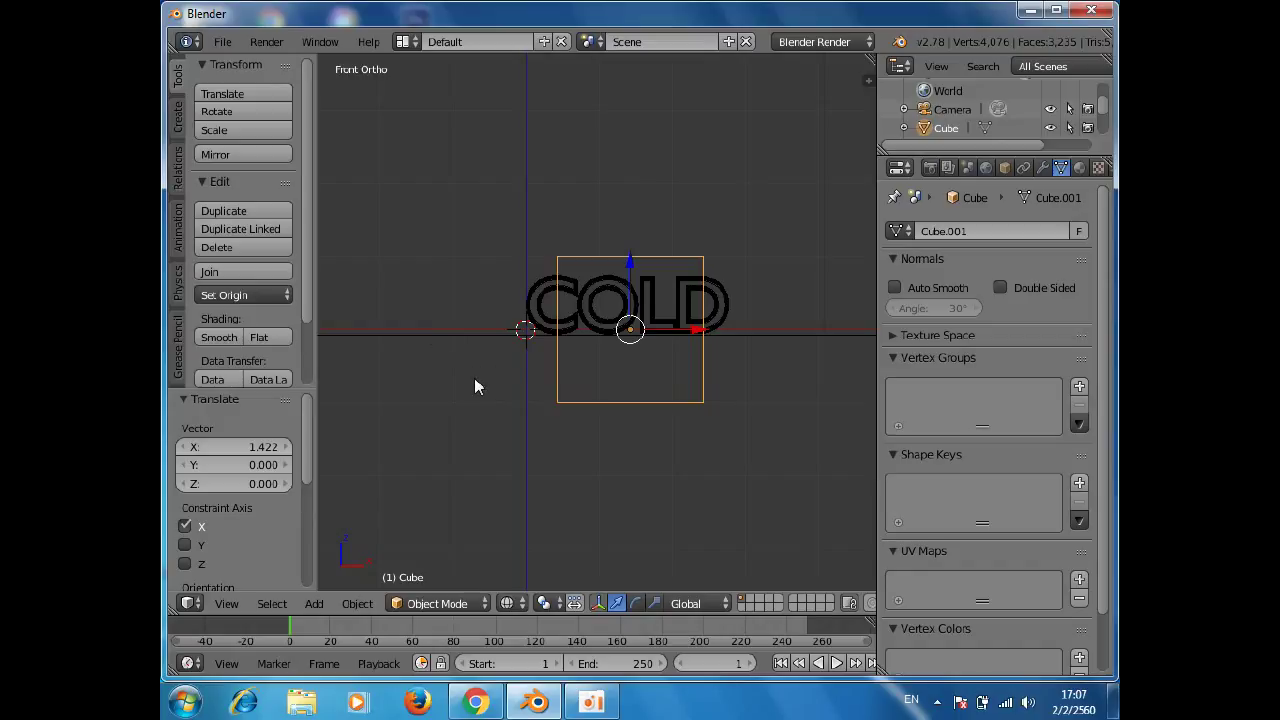
- Scale the cube by 1.594, raise it to Z 1.499, and place the 3D cursor above it
key(s)
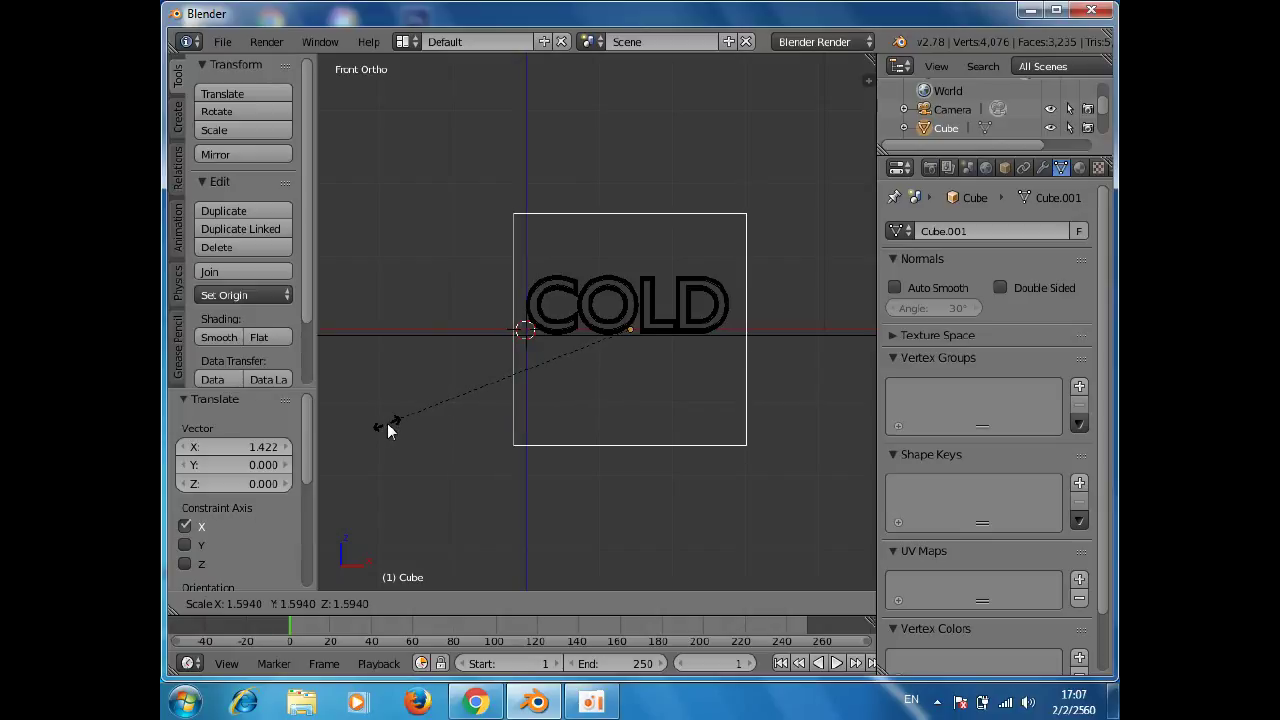
click(388, 425)
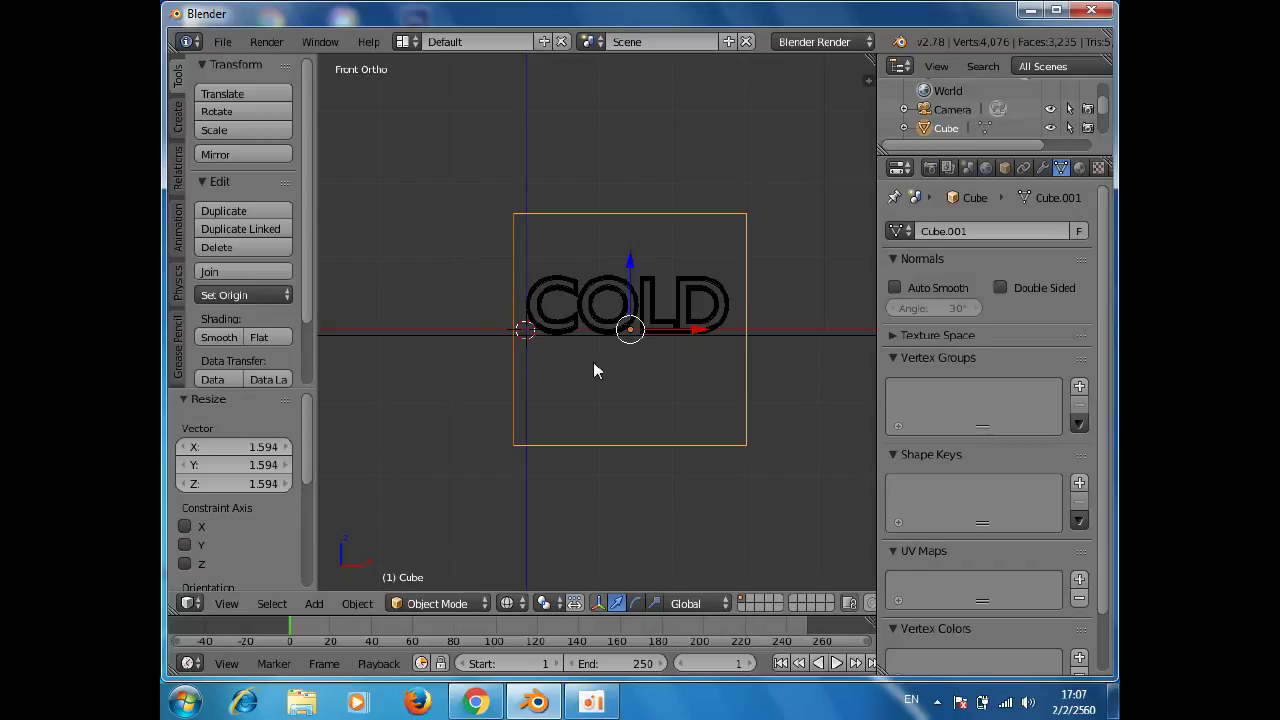
drag(629, 263, 640, 160)
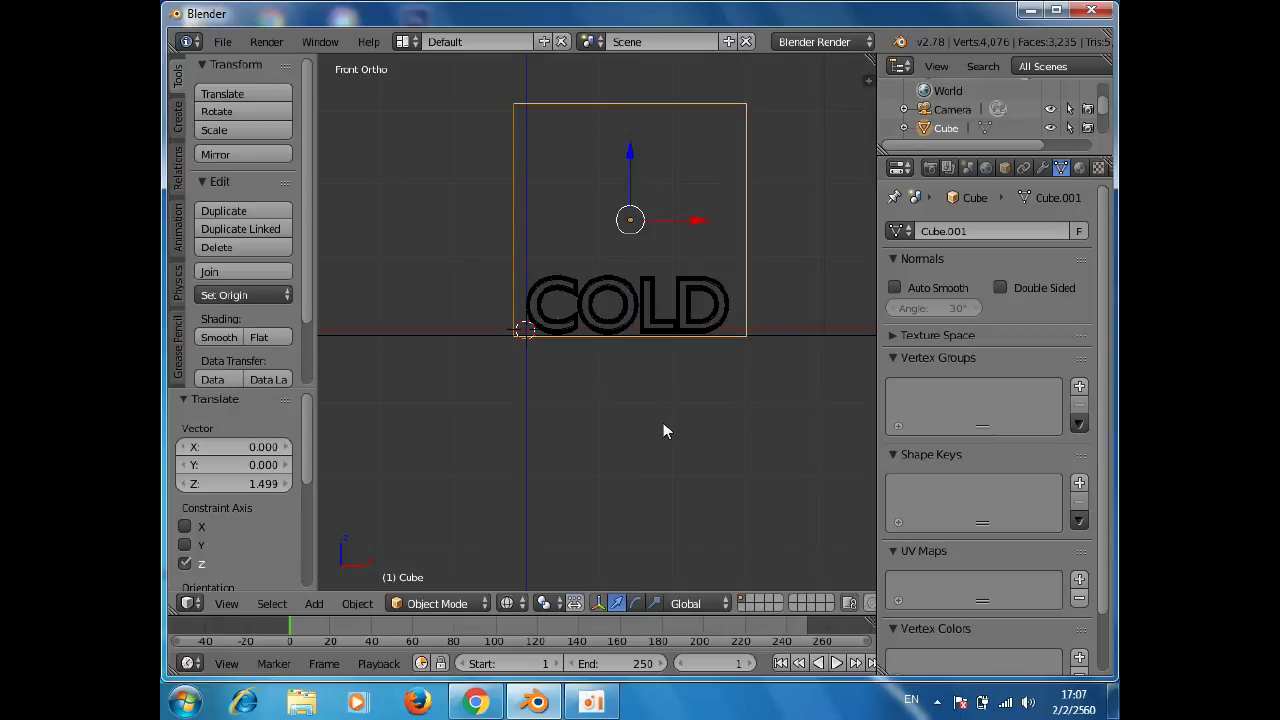
shift+middle_drag(663, 423, 633, 499)
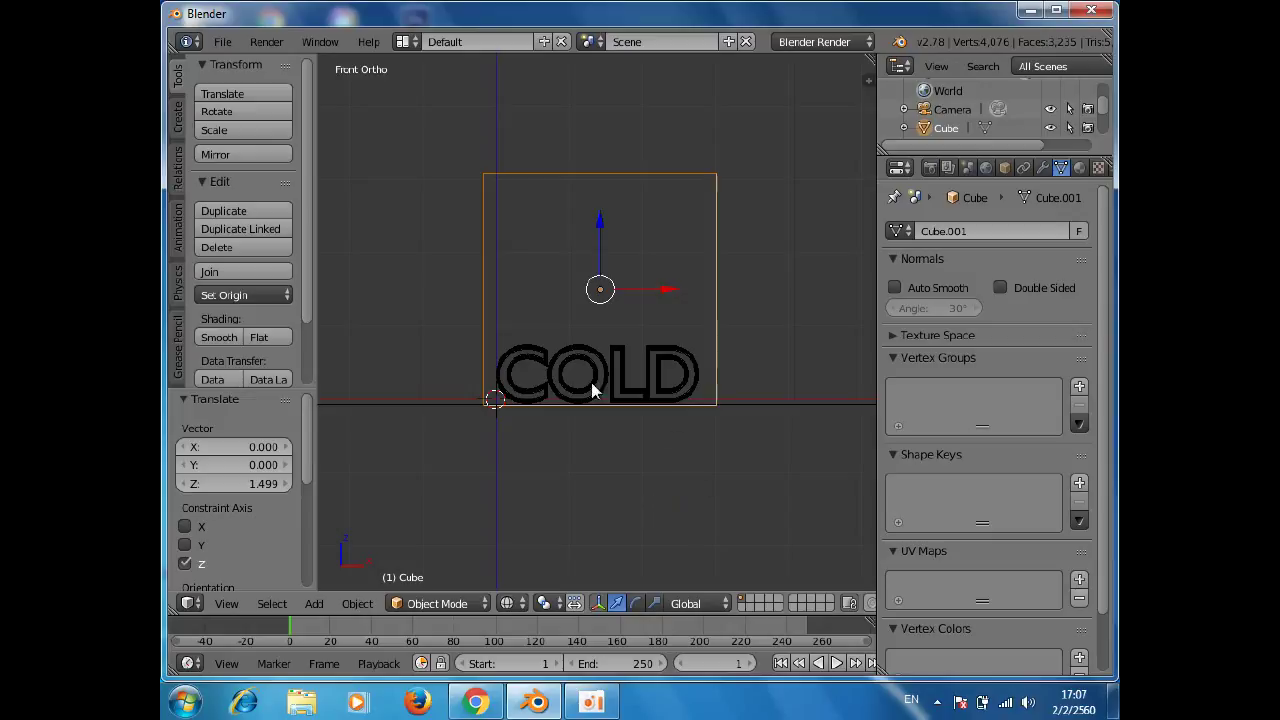
click(605, 152)
- Add Plane.001 at the 3D cursor above the cube, scale it 1.507 and nudge it -0.026 on X
key(shift+a)
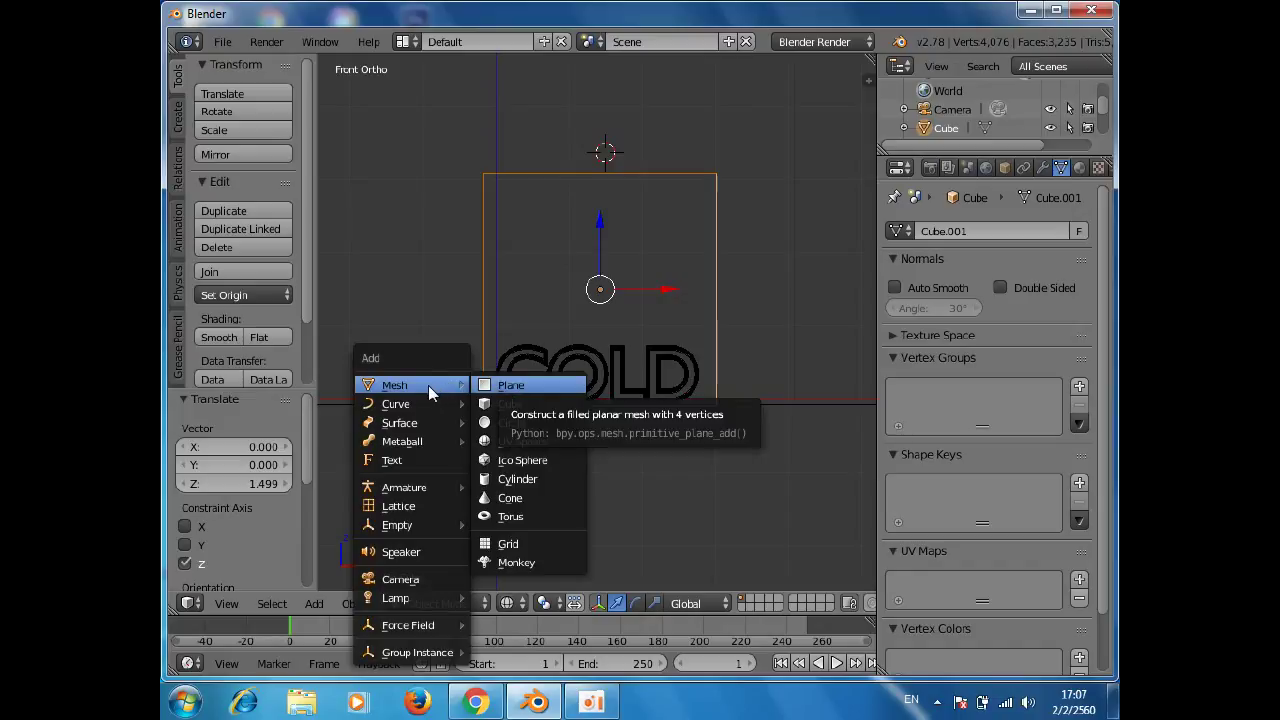
click(505, 388)
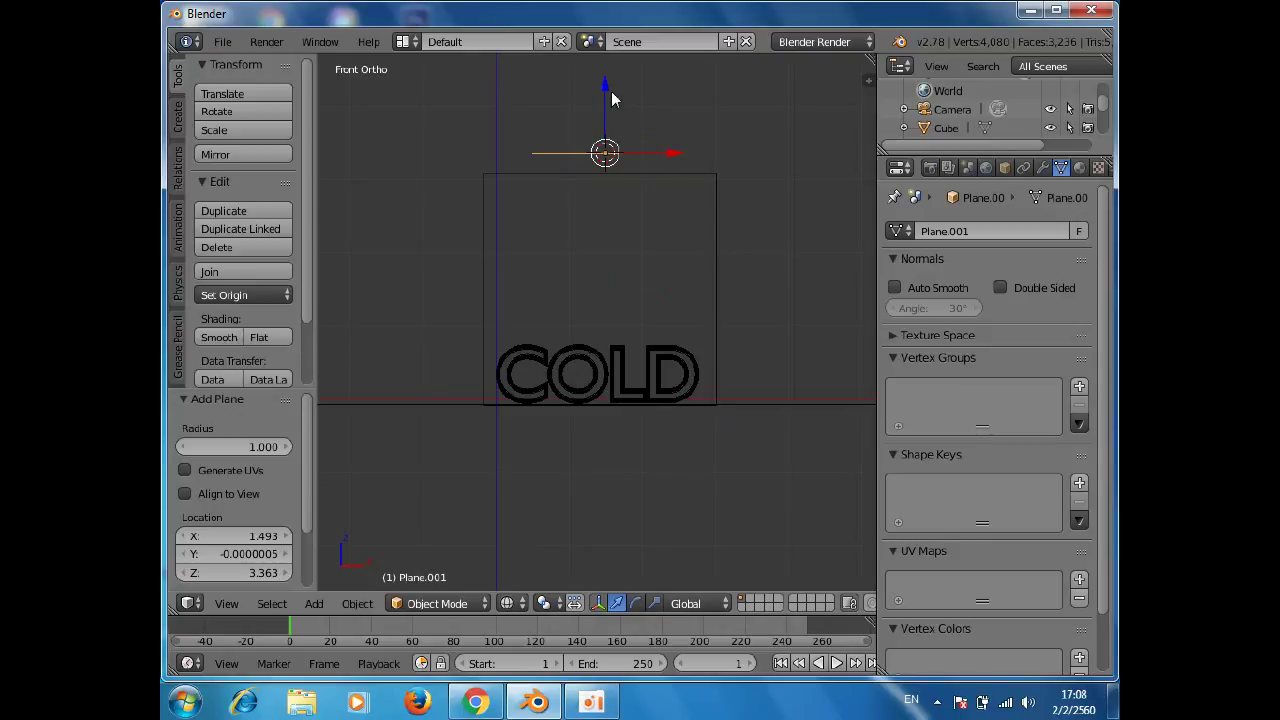
drag(604, 86, 602, 103)
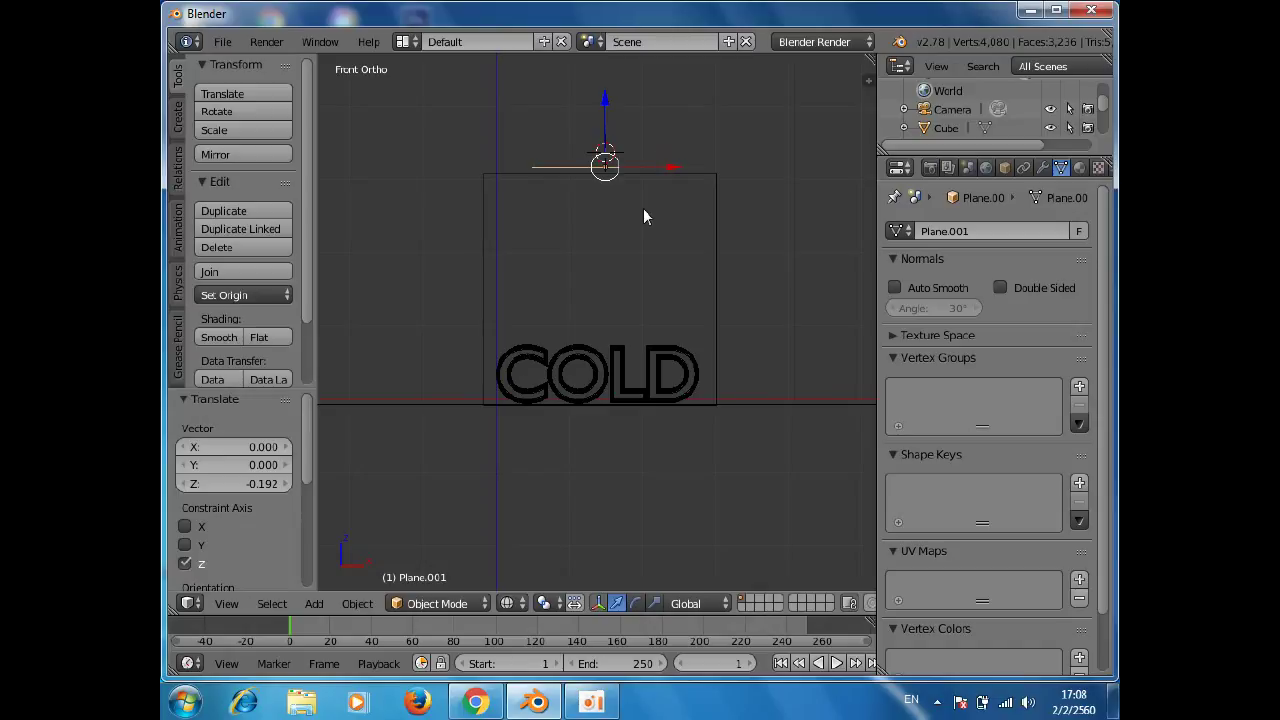
key(s)
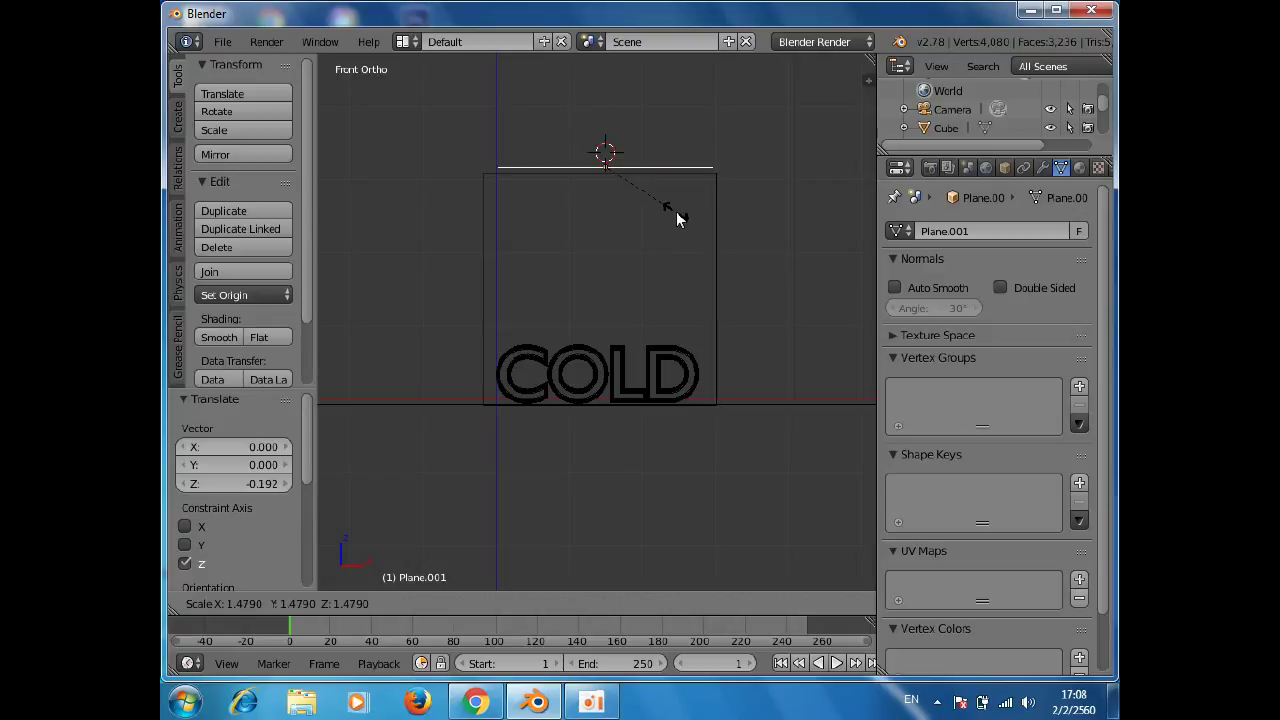
click(678, 219)
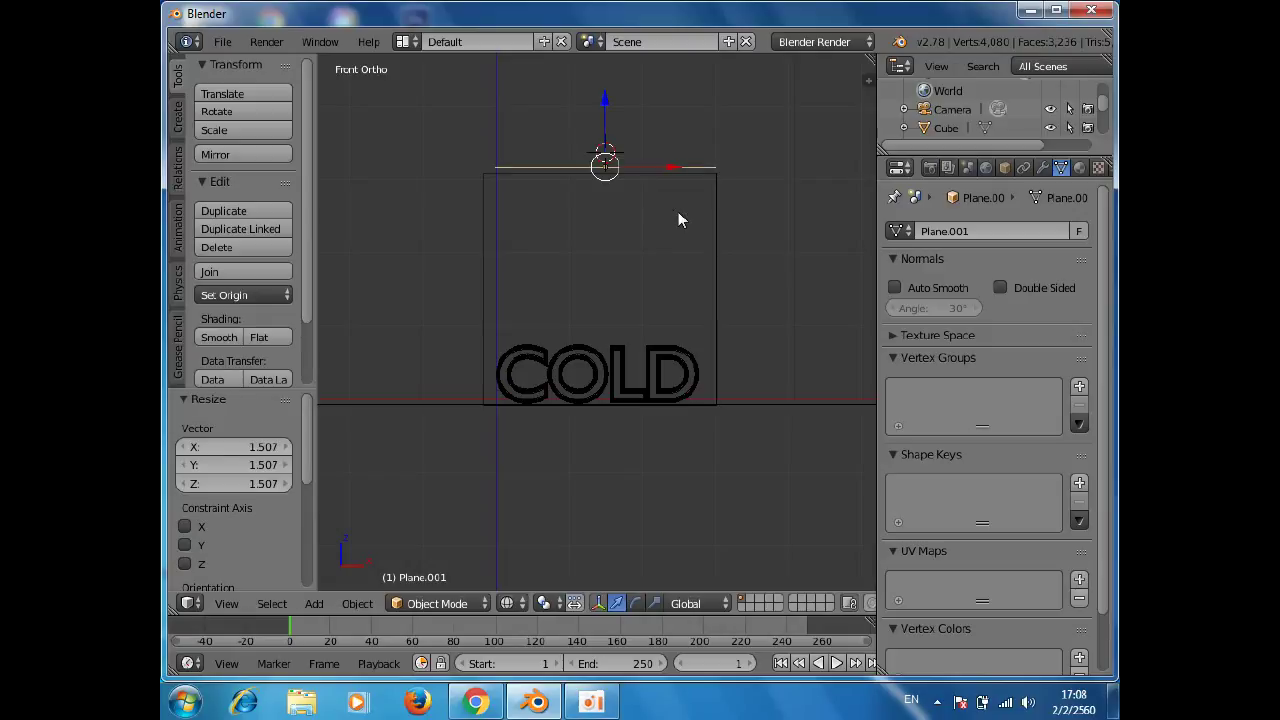
drag(678, 170, 674, 165)
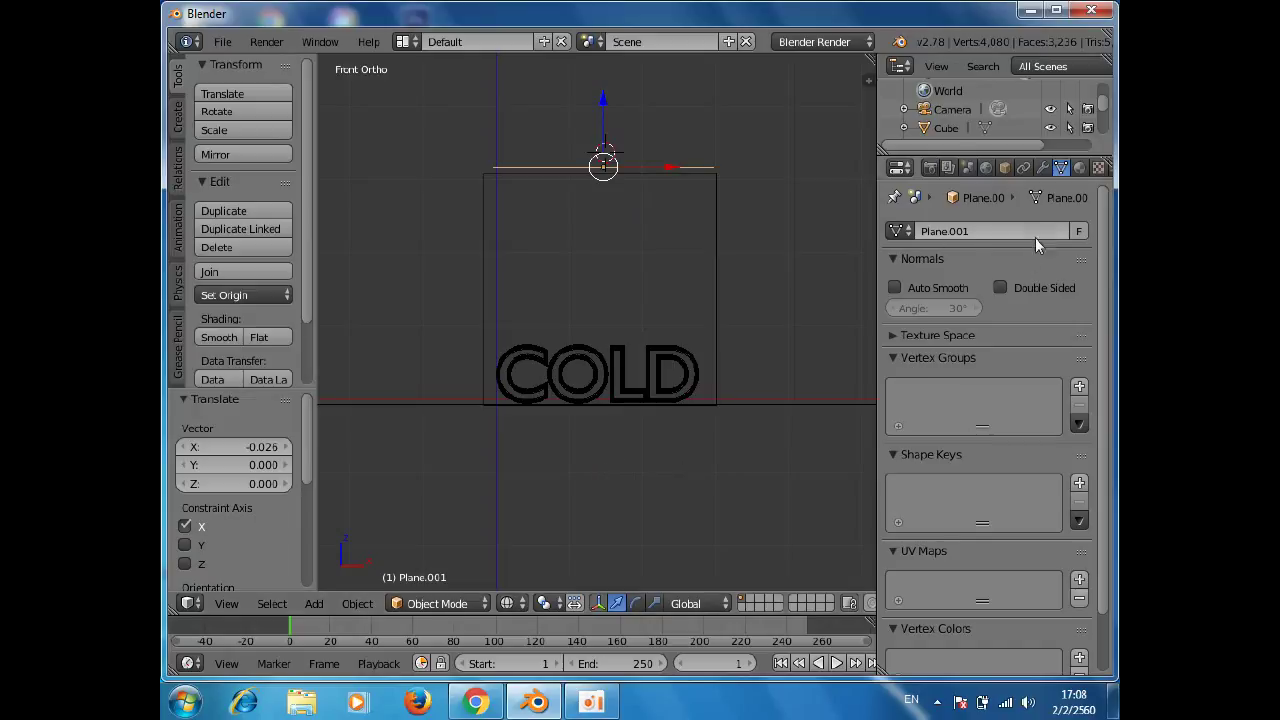
click(1078, 170)
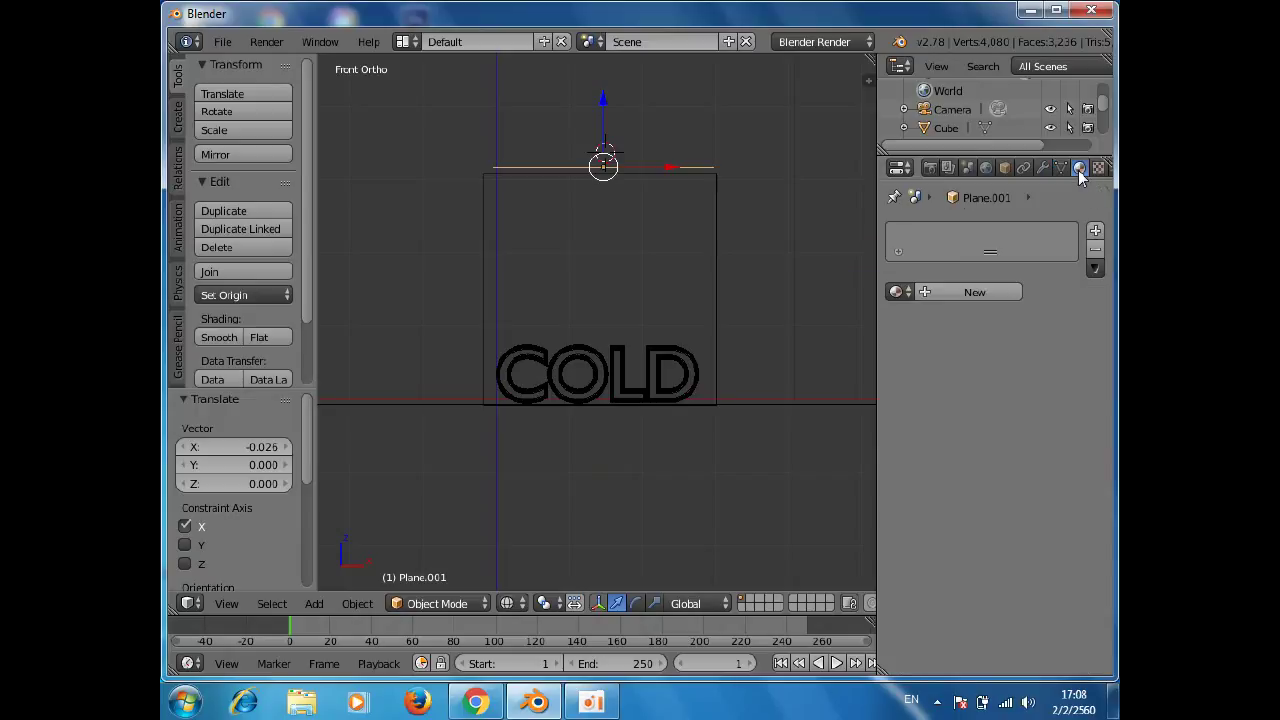
- Switch the render engine to Cycles and create a new material for the top plane
click(870, 43)
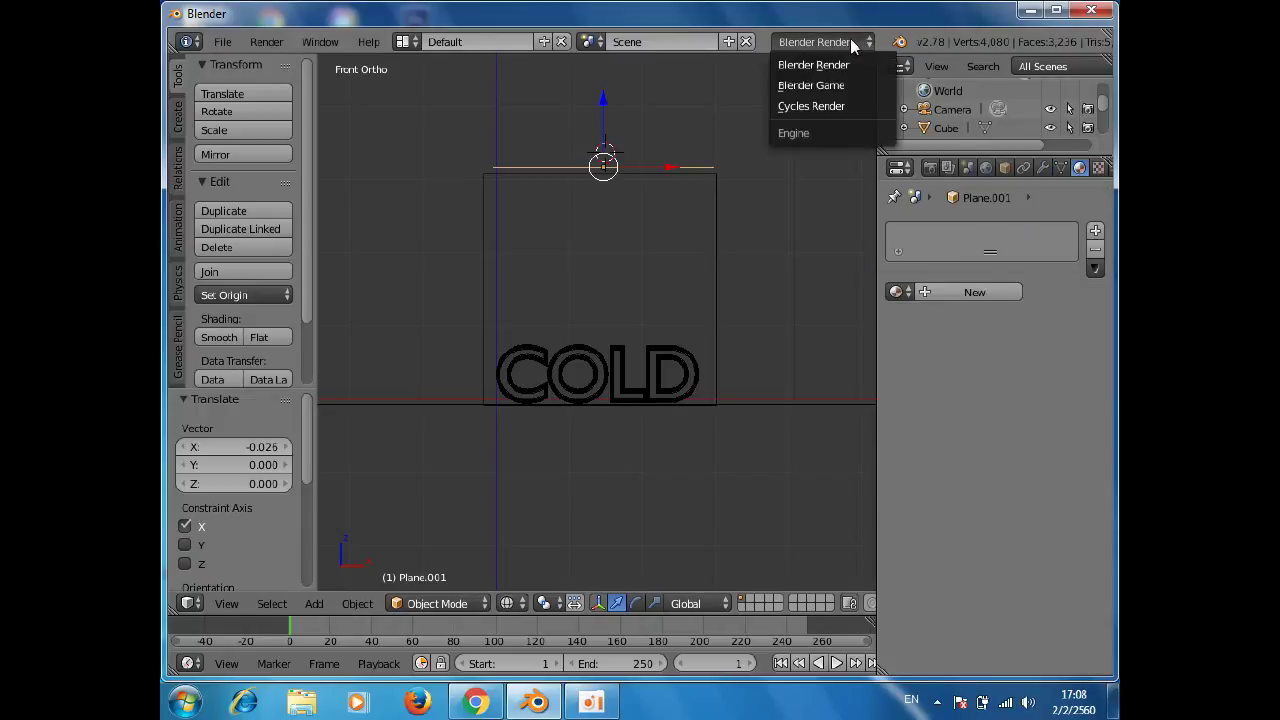
click(811, 106)
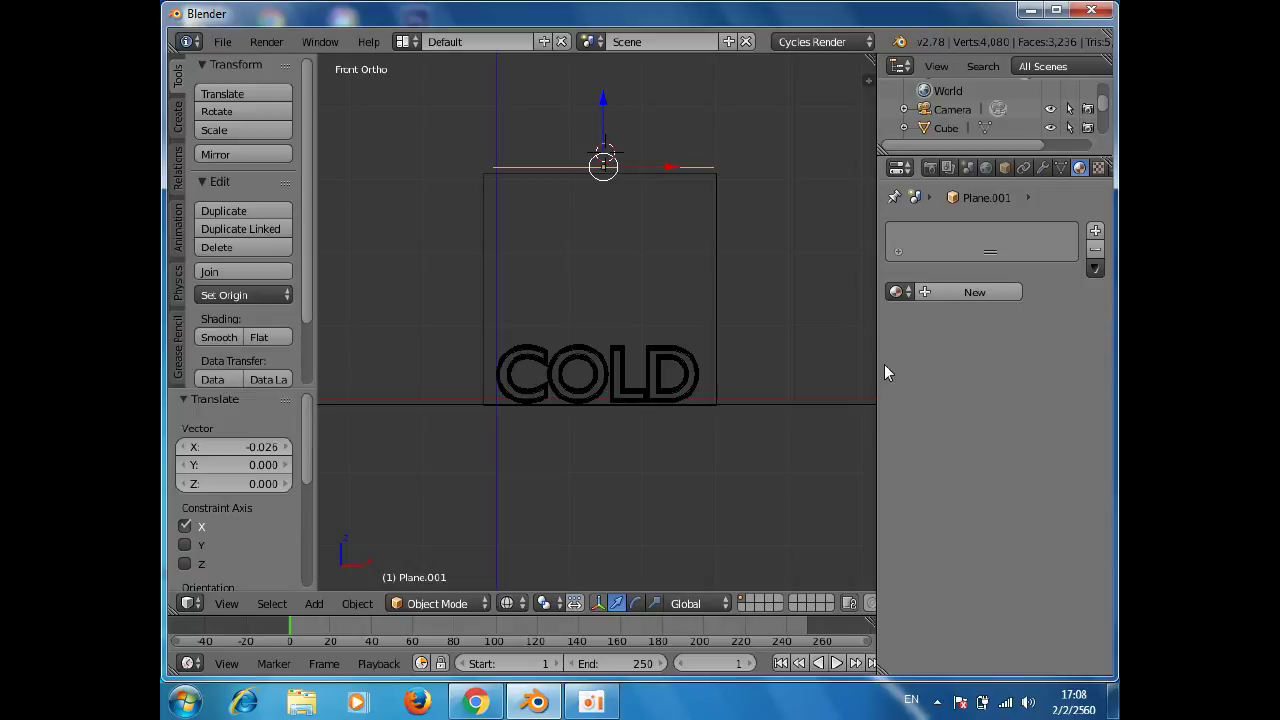
click(973, 294)
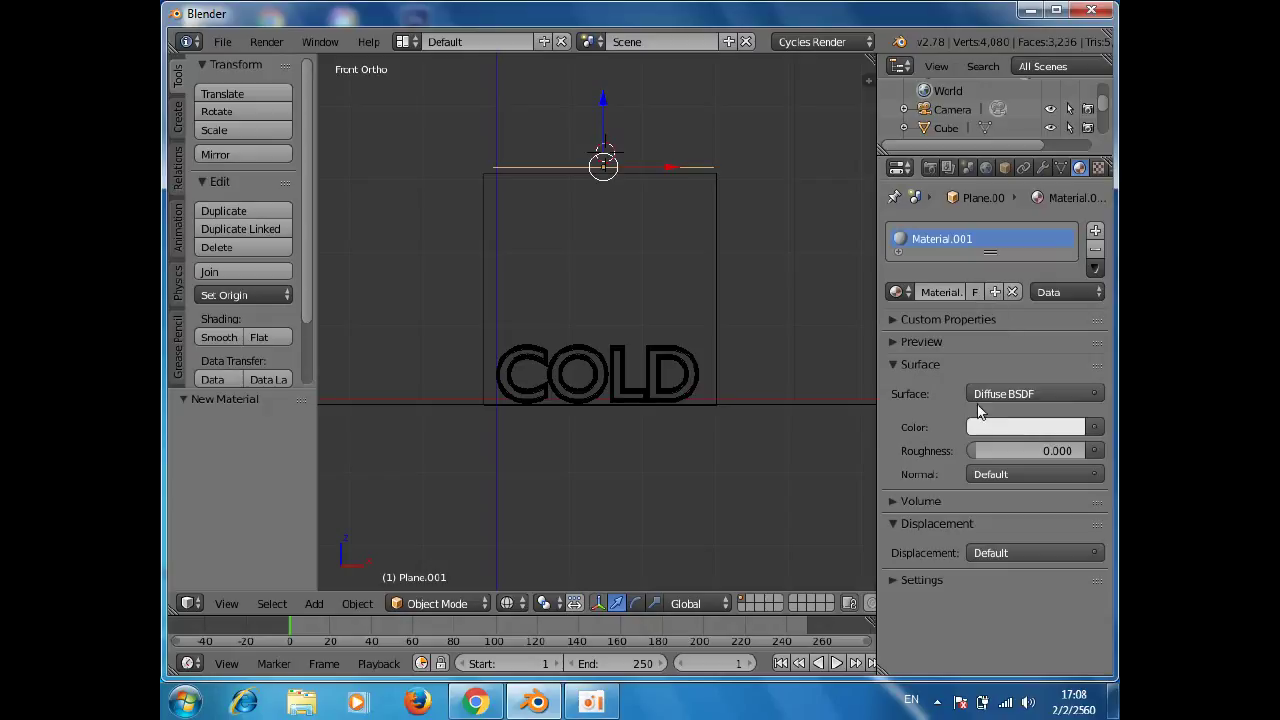
- Make the top plane's material an Emission shader with strength 18.4
click(1077, 395)
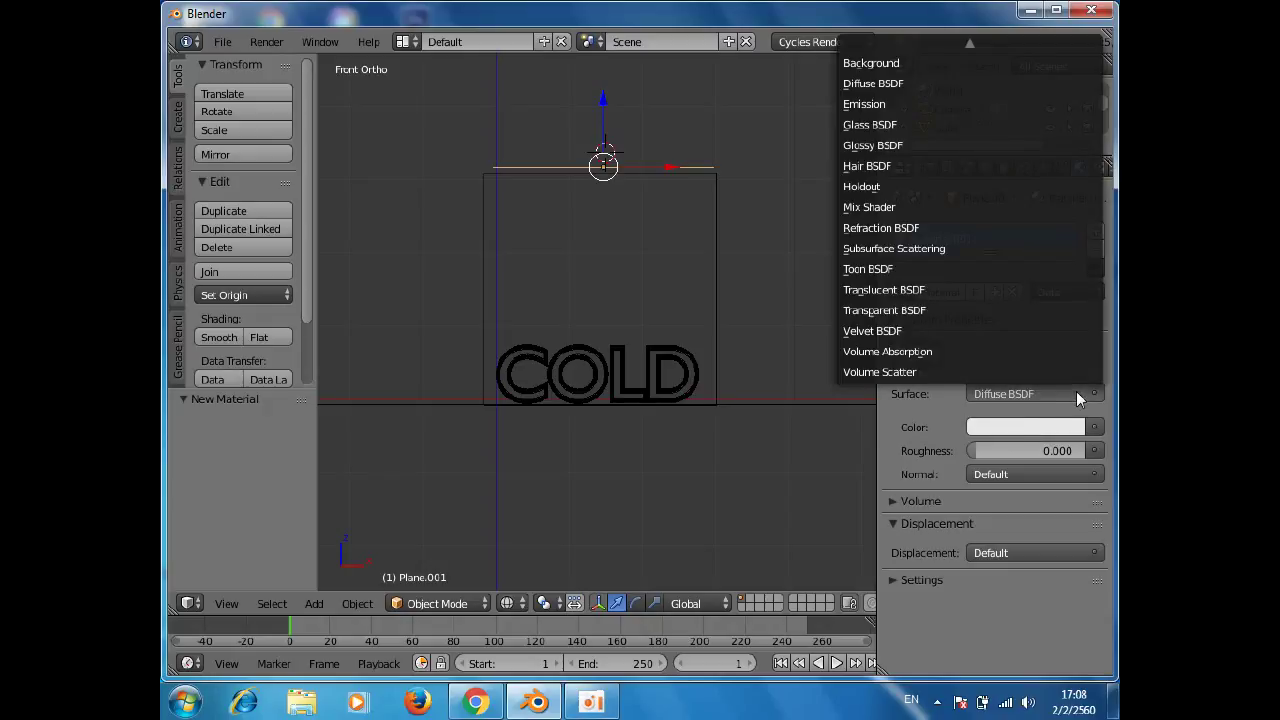
click(886, 105)
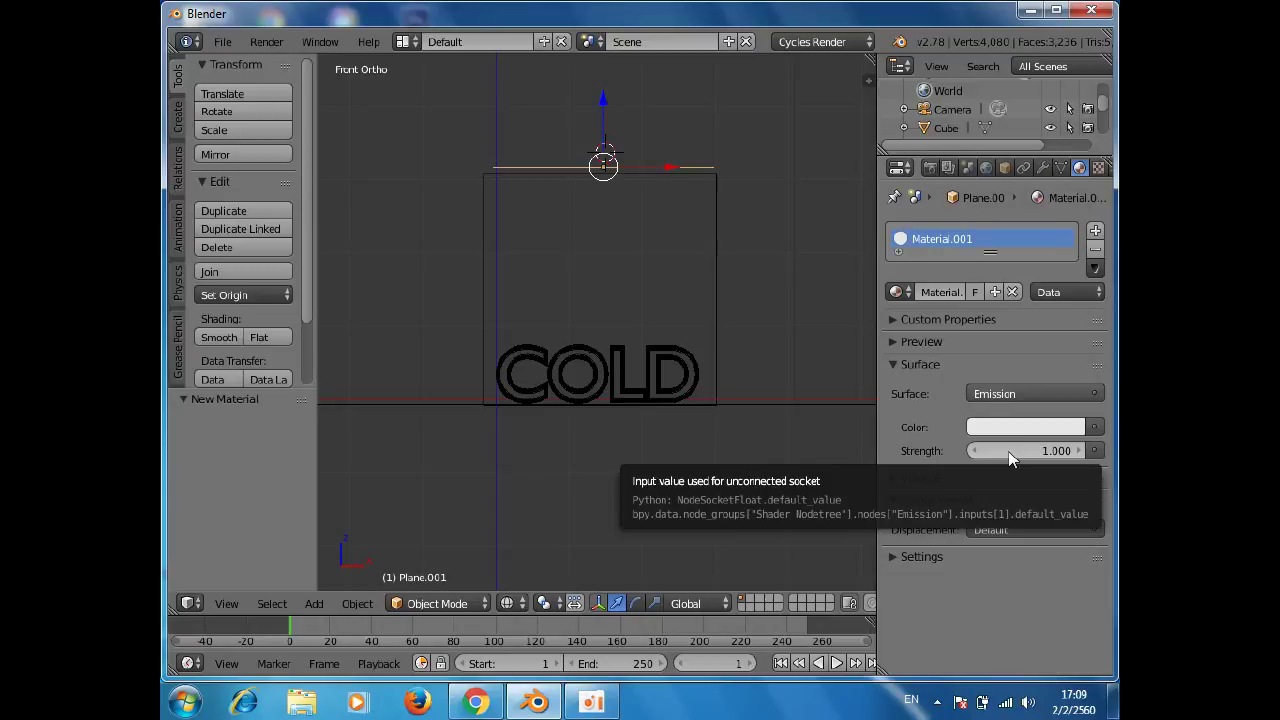
mouse_move(1030, 450)
mouse_down()
mouse_move(1090, 450)
mouse_move(1030, 450)
mouse_up()
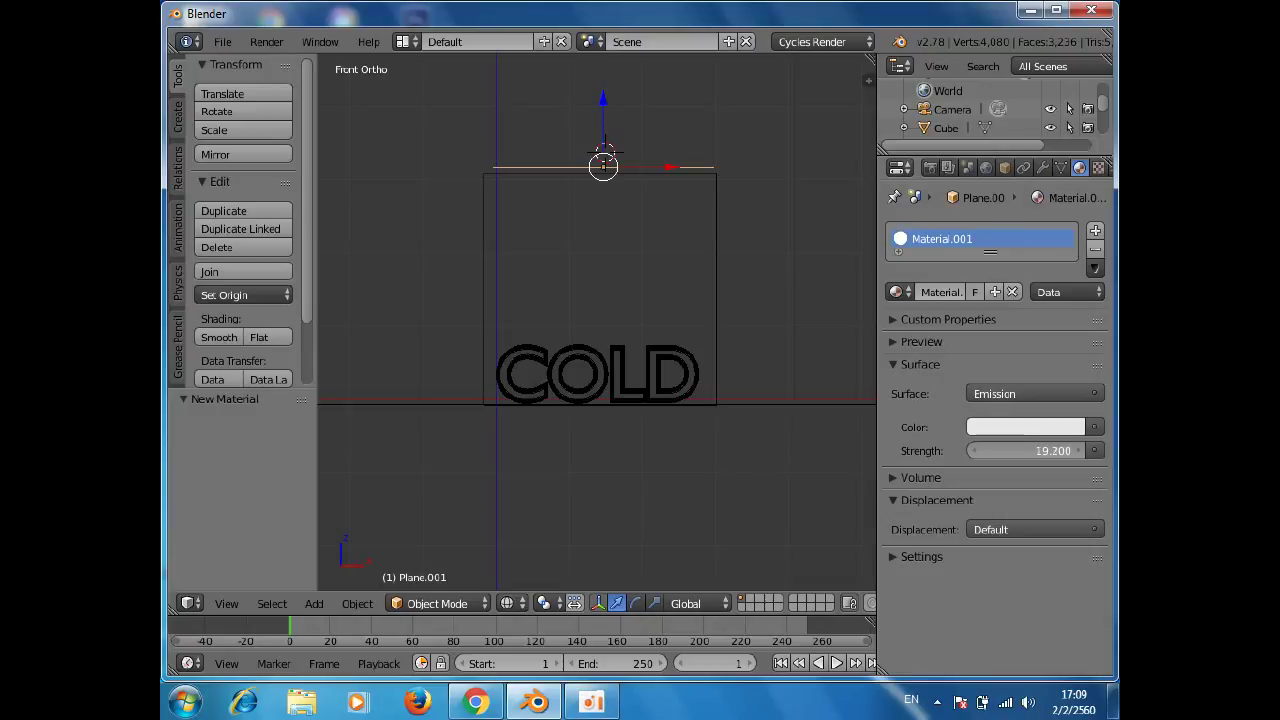
drag(1030, 450, 1008, 451)
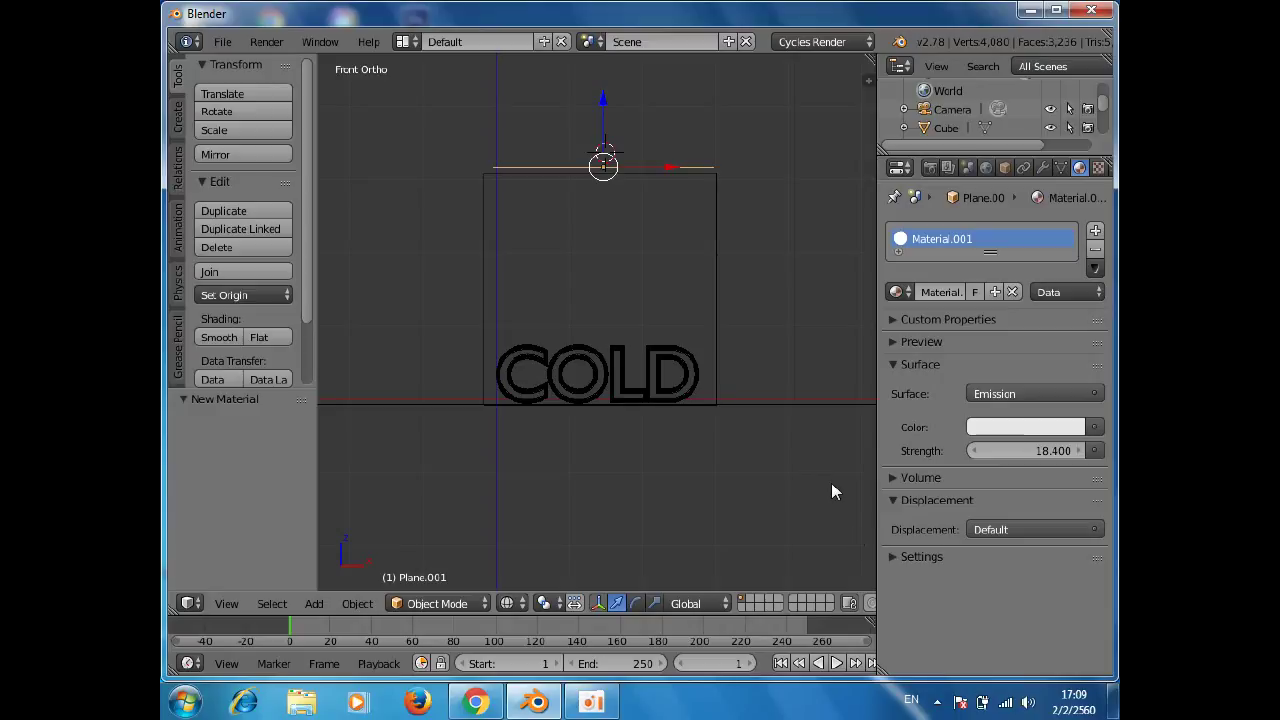
right_click(767, 404)
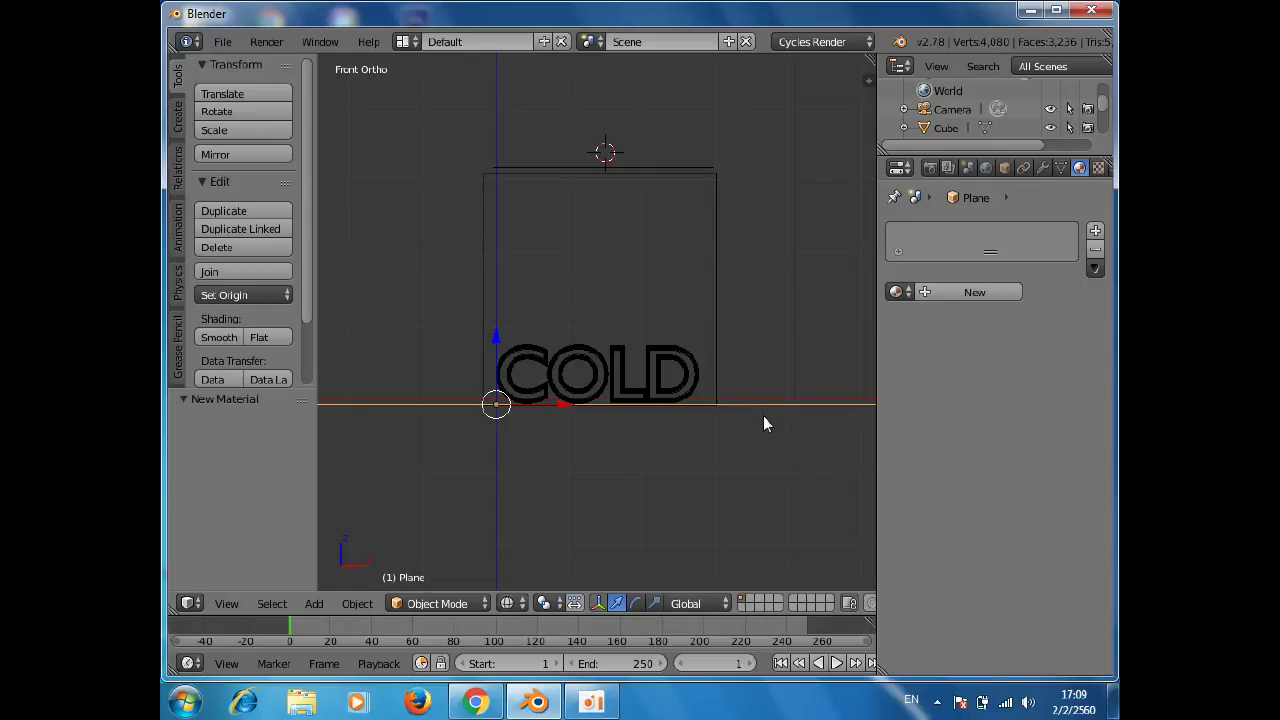
- Add a new floor material and set the world colour to light blue (R 0.005, G 0.360, B 0.674)
click(972, 292)
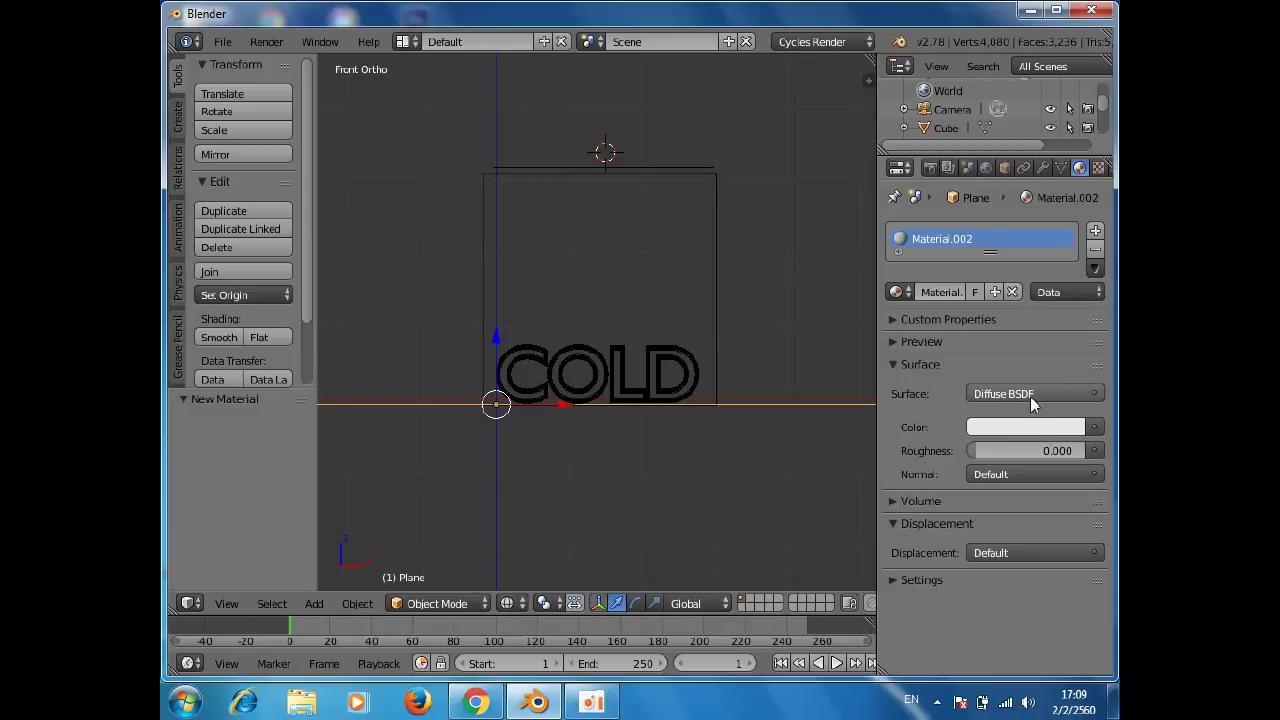
click(986, 170)
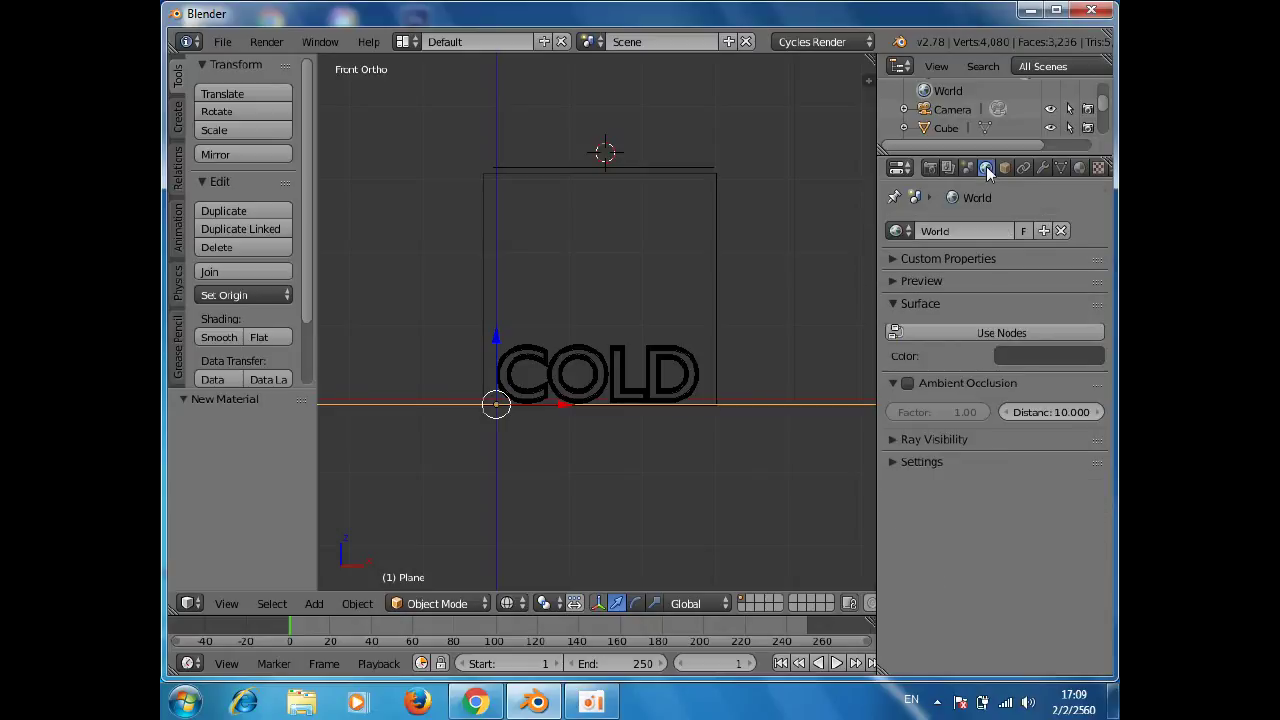
click(1042, 358)
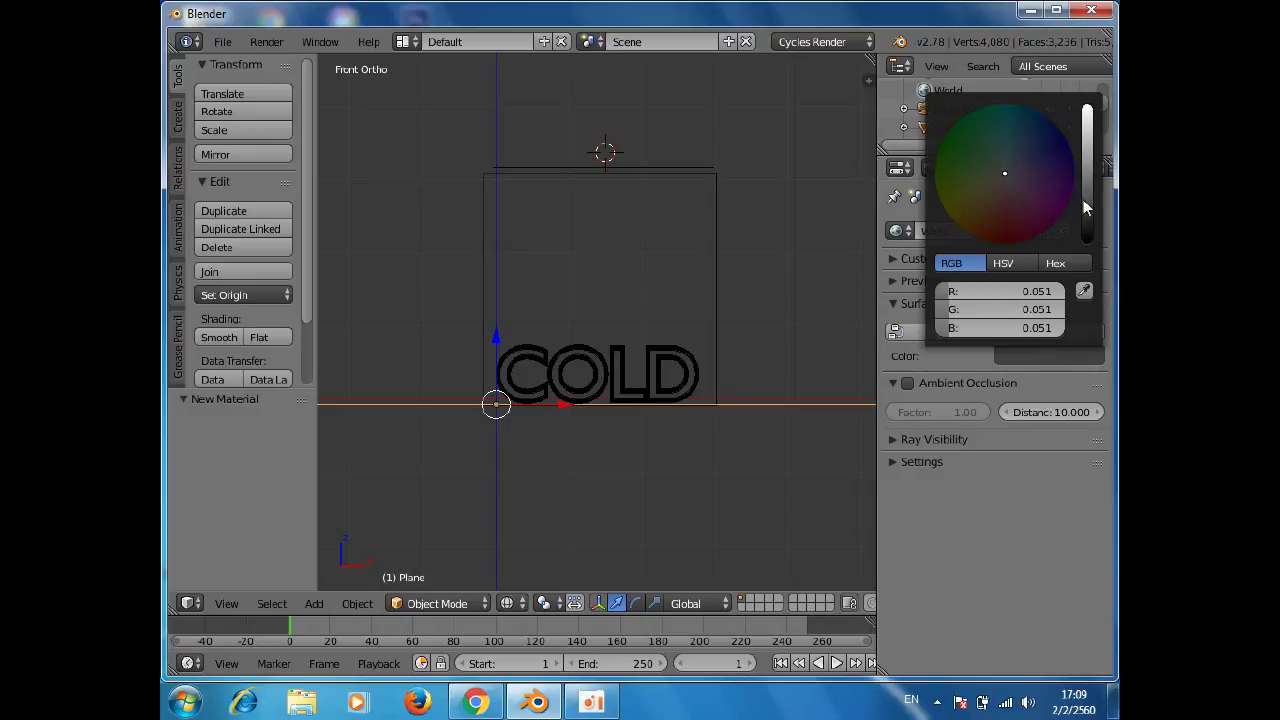
drag(1090, 214, 1087, 125)
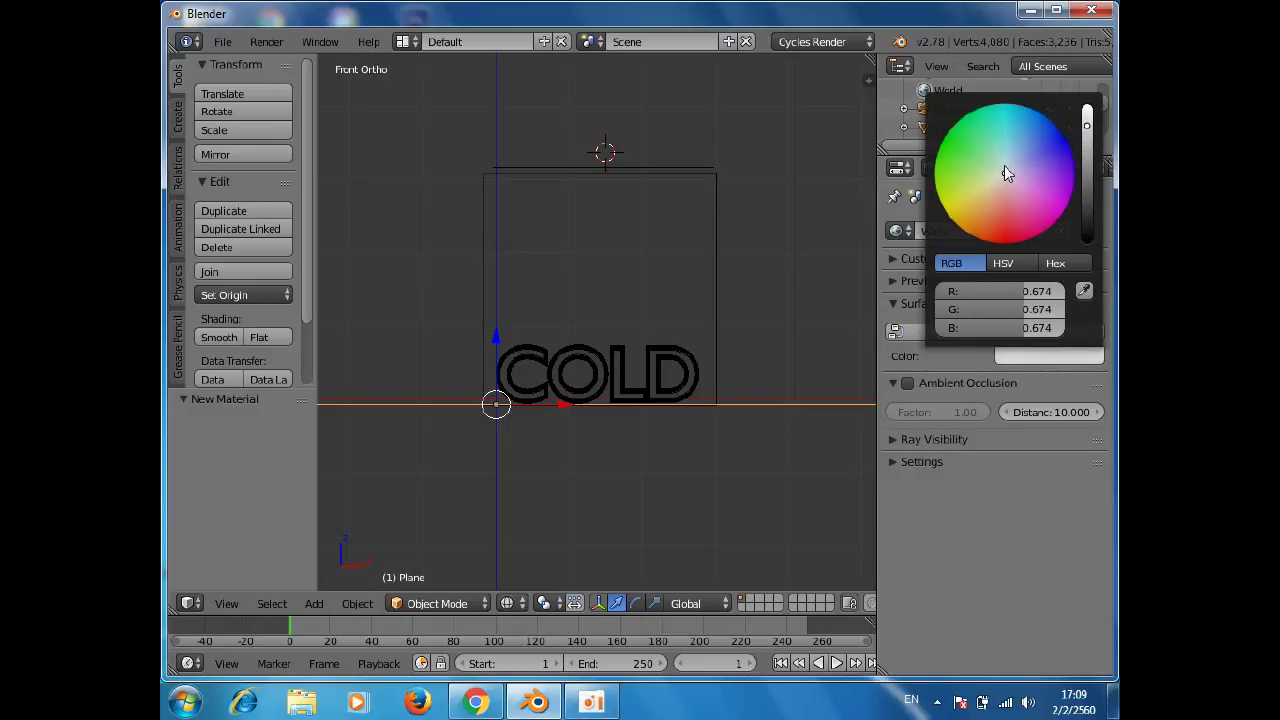
mouse_move(1006, 173)
mouse_down()
mouse_move(1035, 116)
mouse_move(1022, 110)
mouse_up()
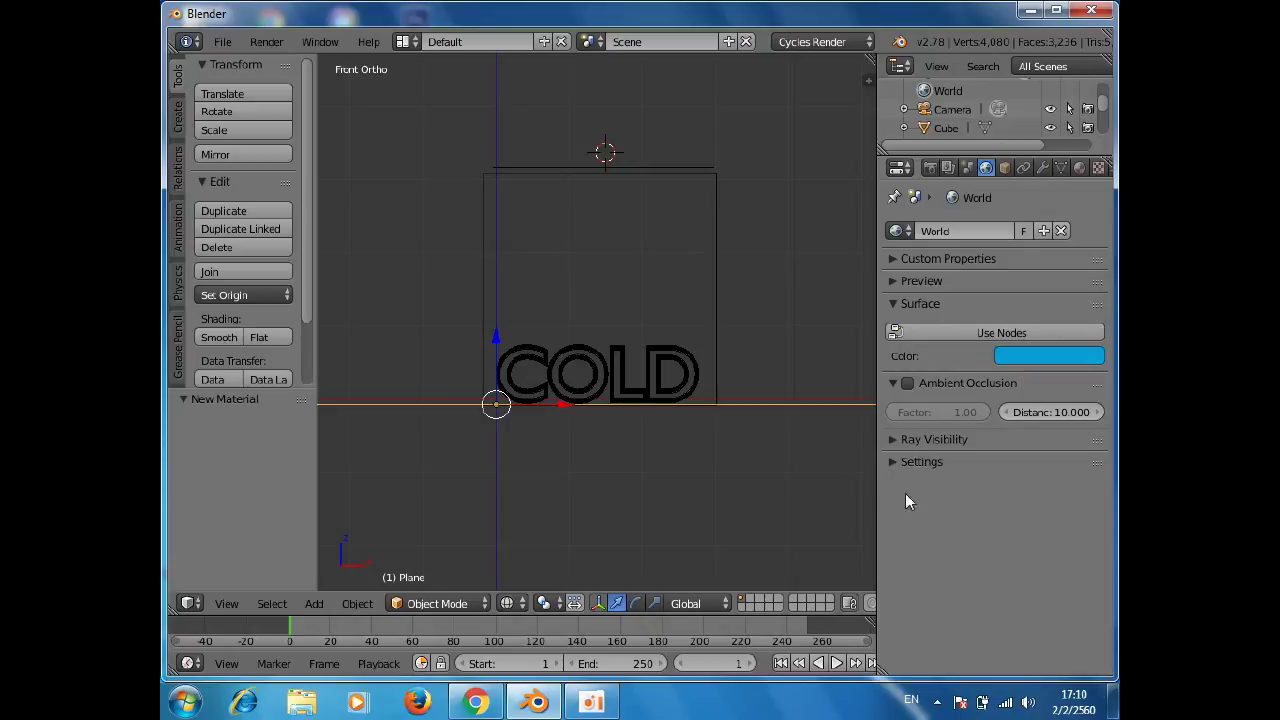
- Convert the COLD text object to a mesh with Alt+C and widen the Properties editor
right_click(657, 356)
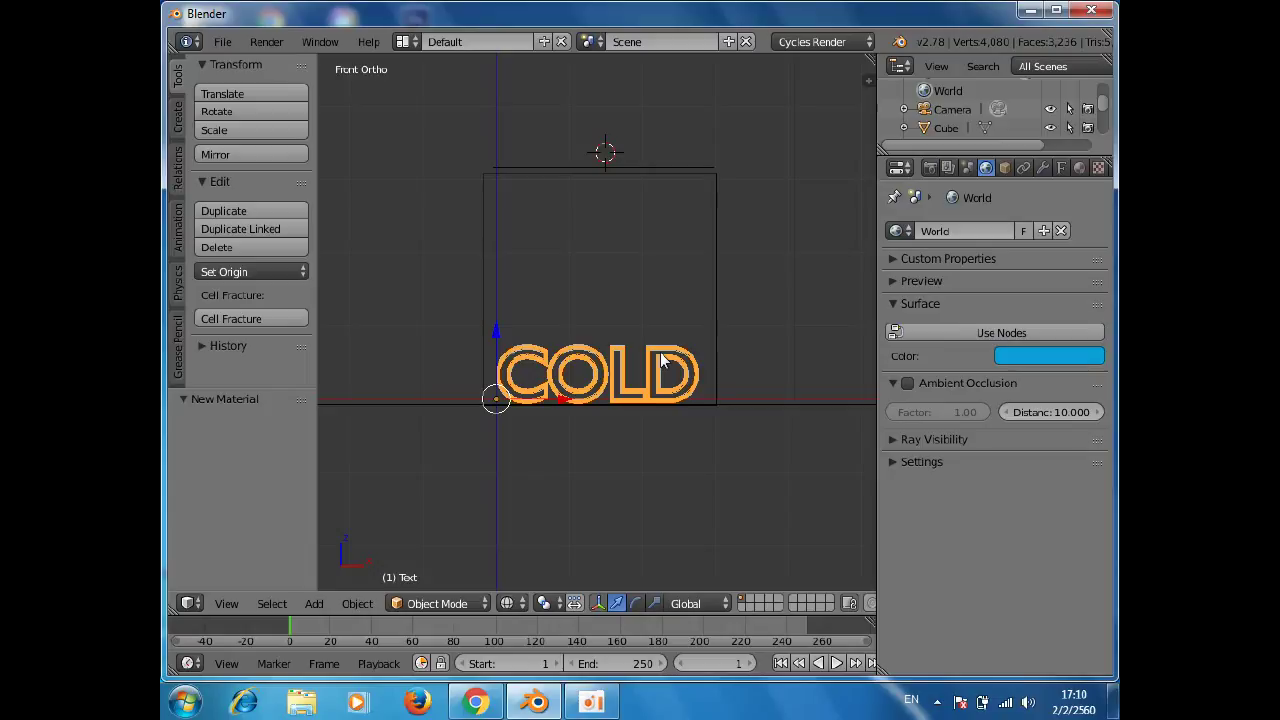
key(alt+c)
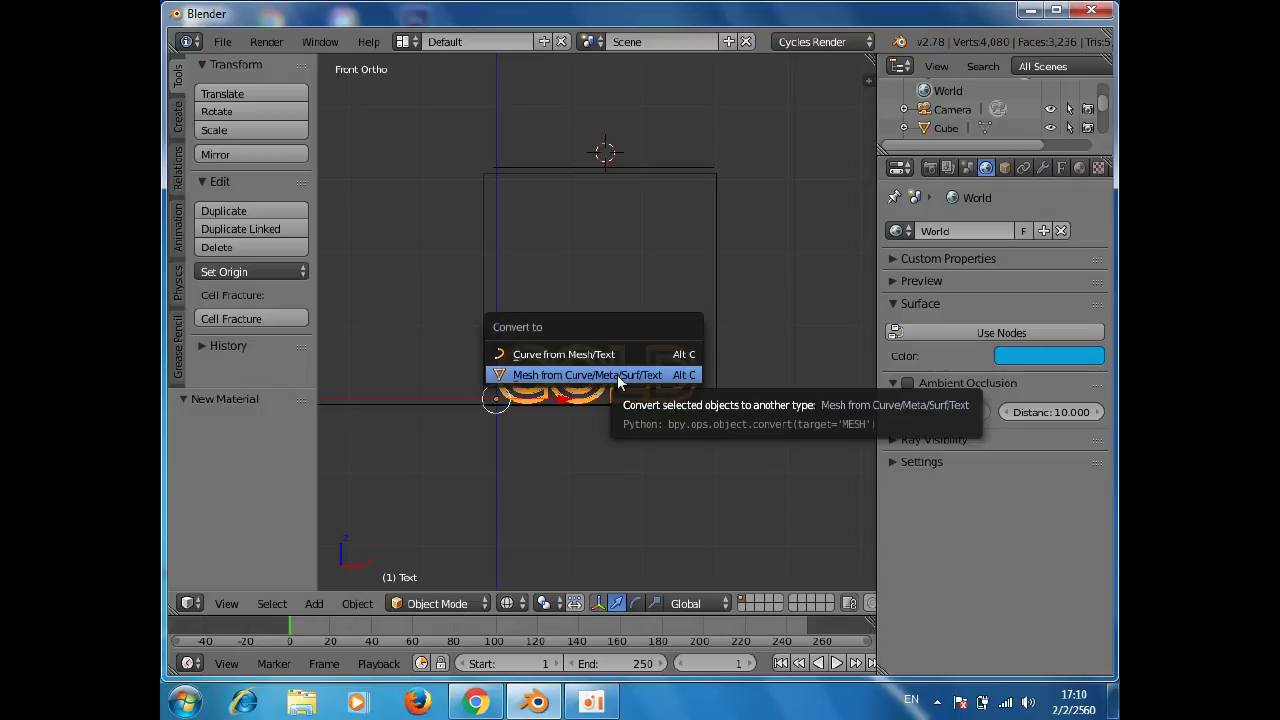
click(617, 374)
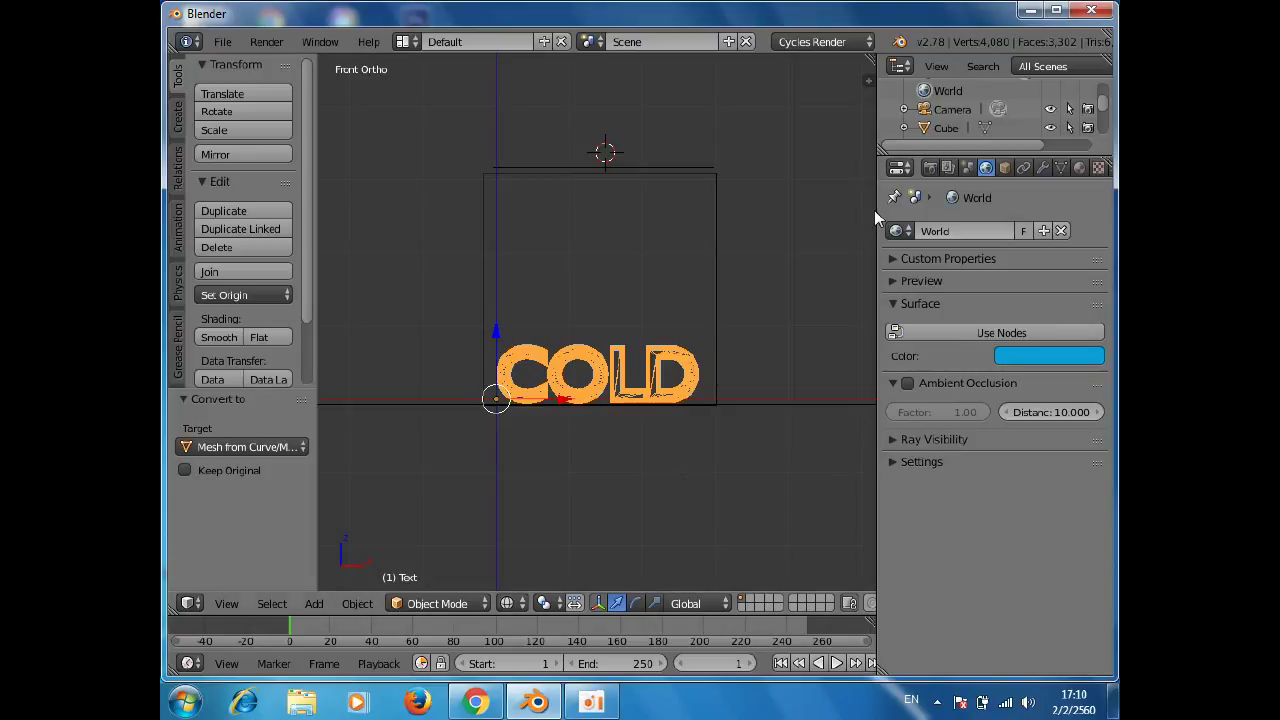
drag(877, 210, 838, 210)
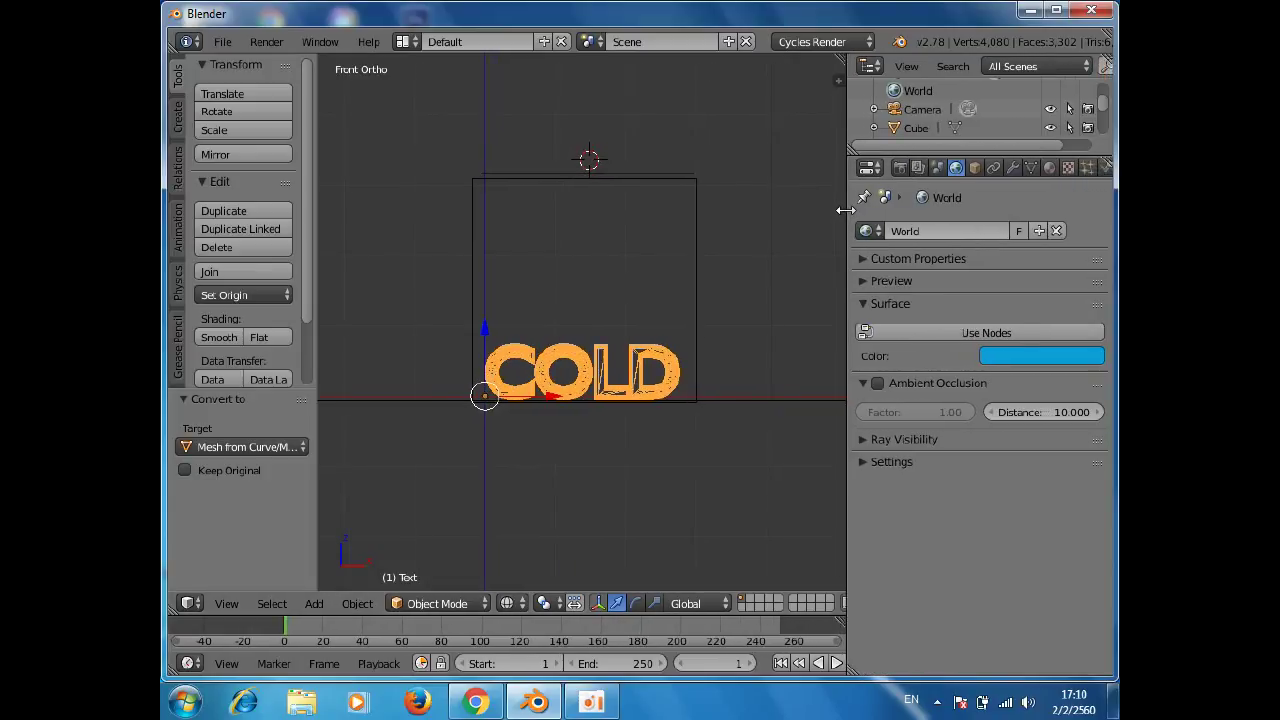
click(1100, 168)
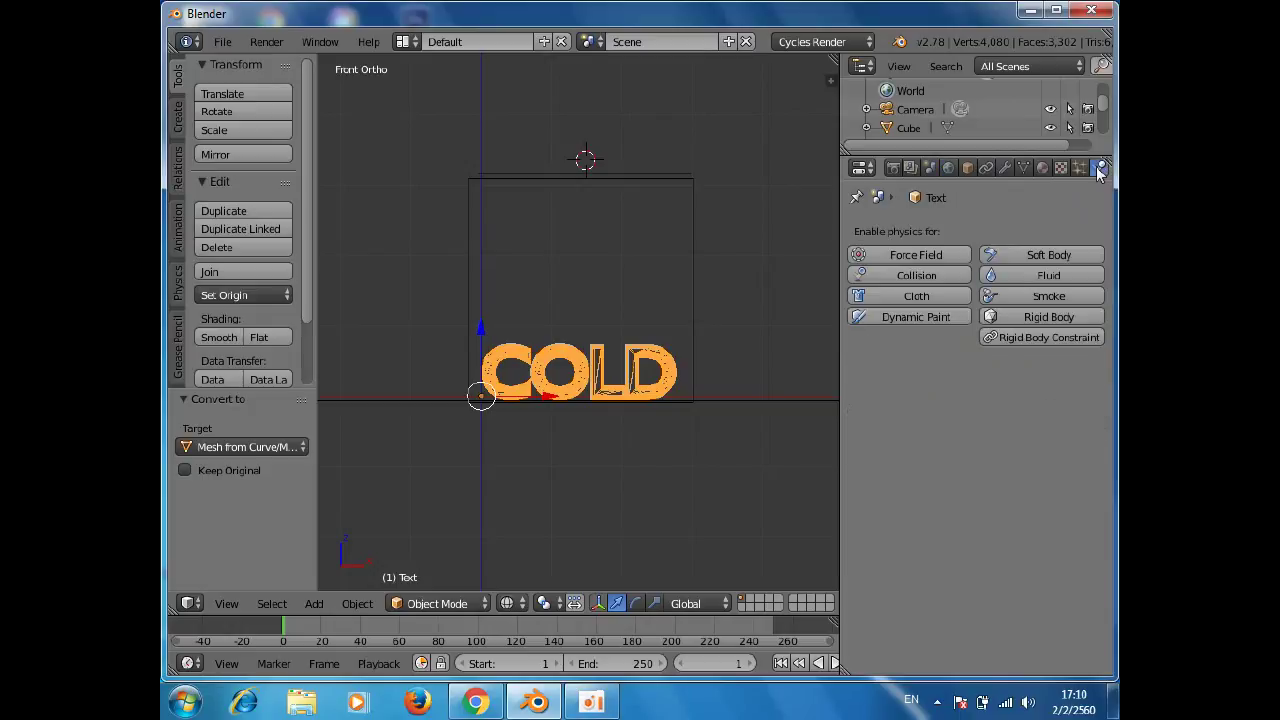
- Add Fluid physics to the COLD text mesh with Fluid Type set to Fluid
click(1052, 278)
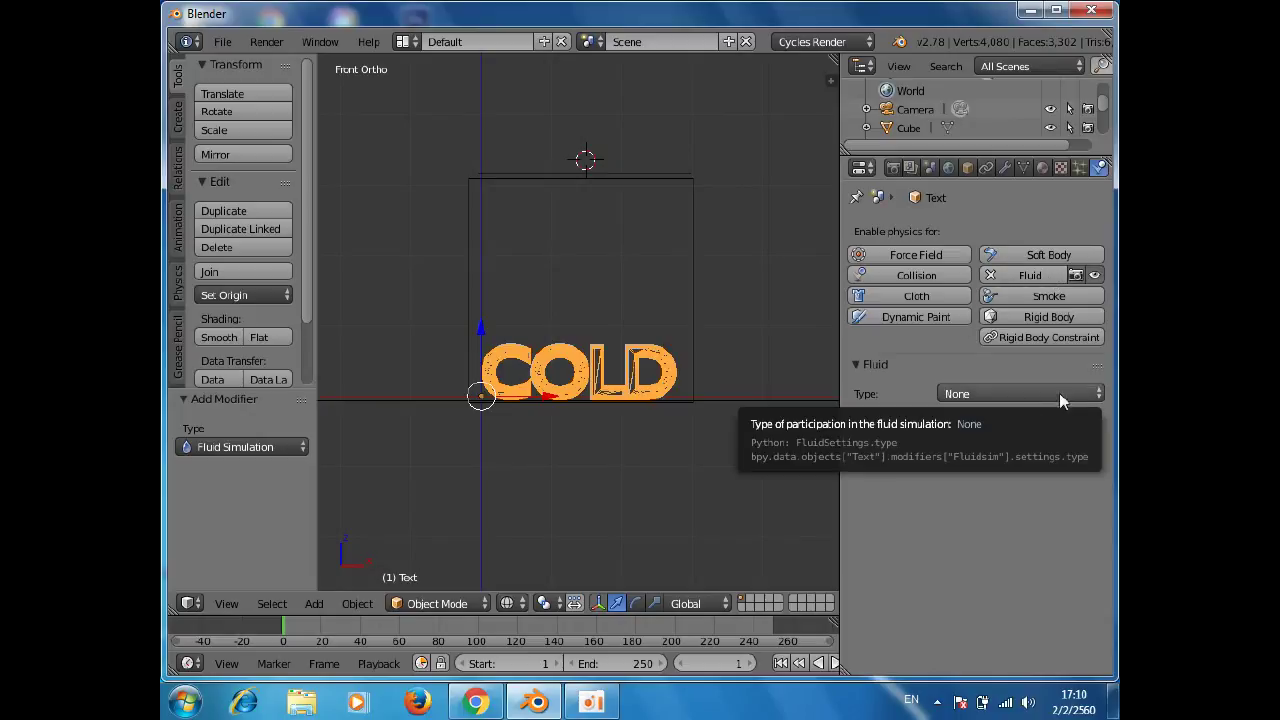
click(1098, 396)
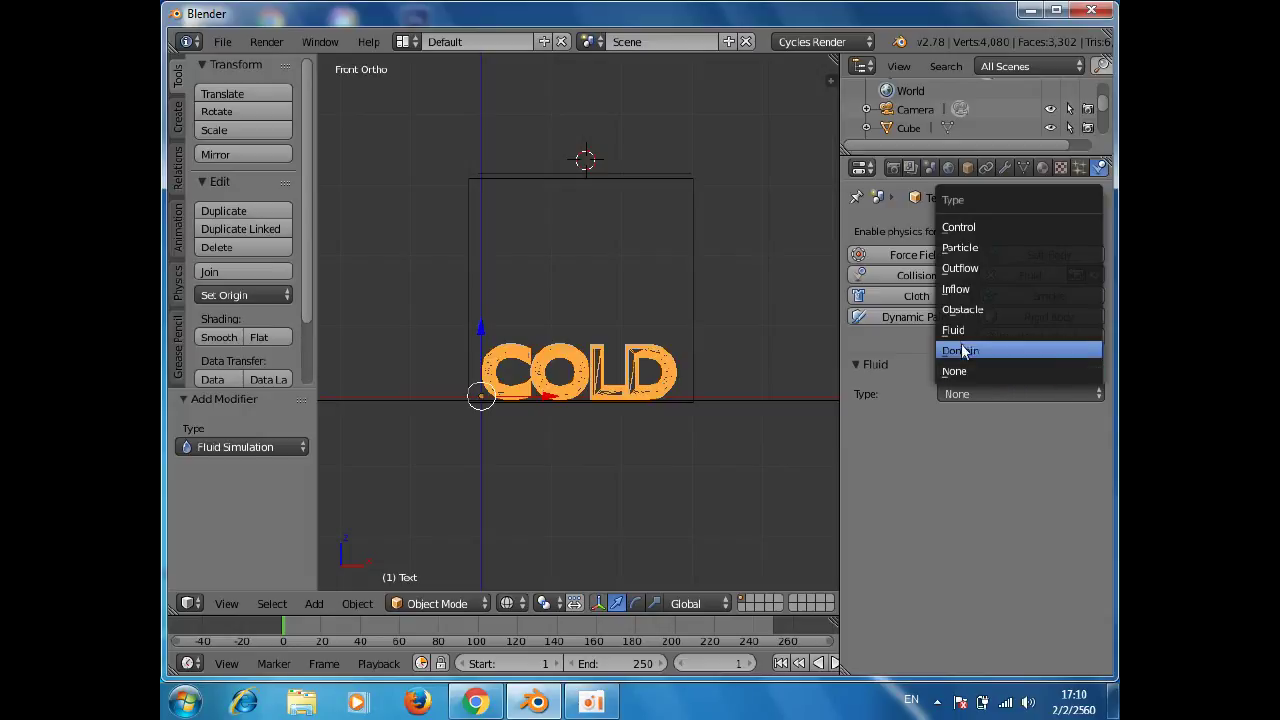
mouse_move(955, 330)
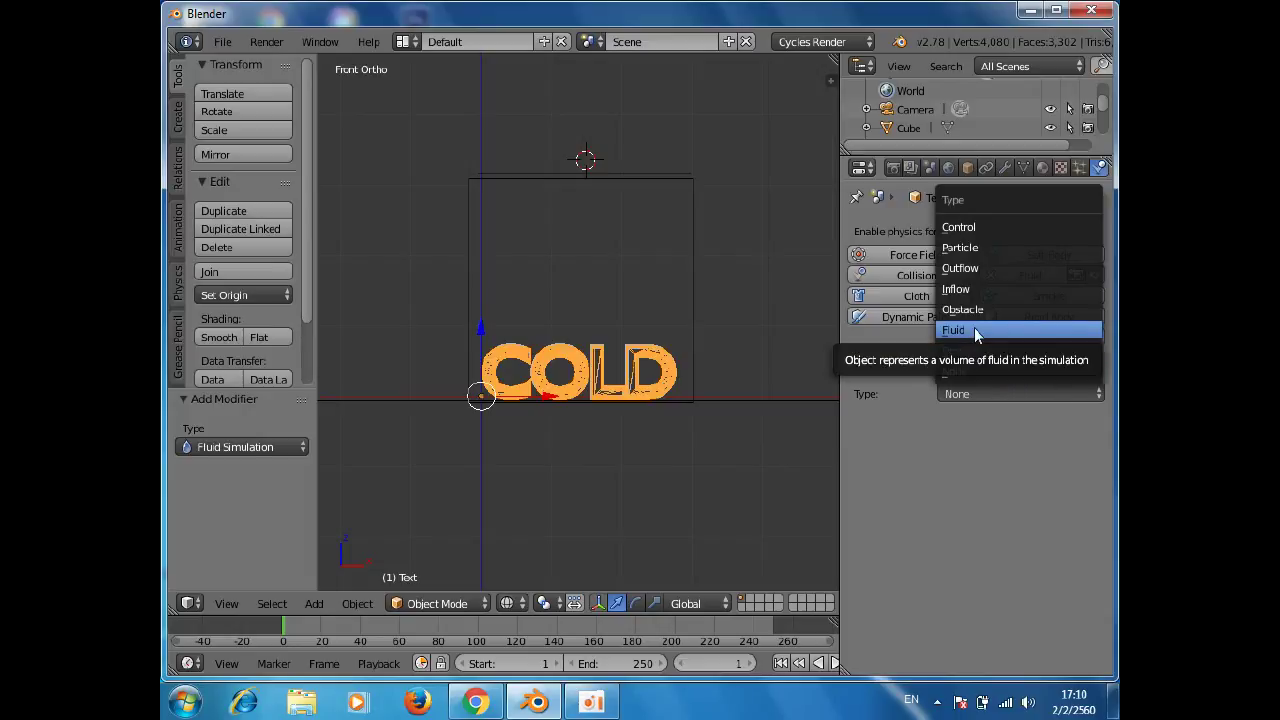
click(974, 329)
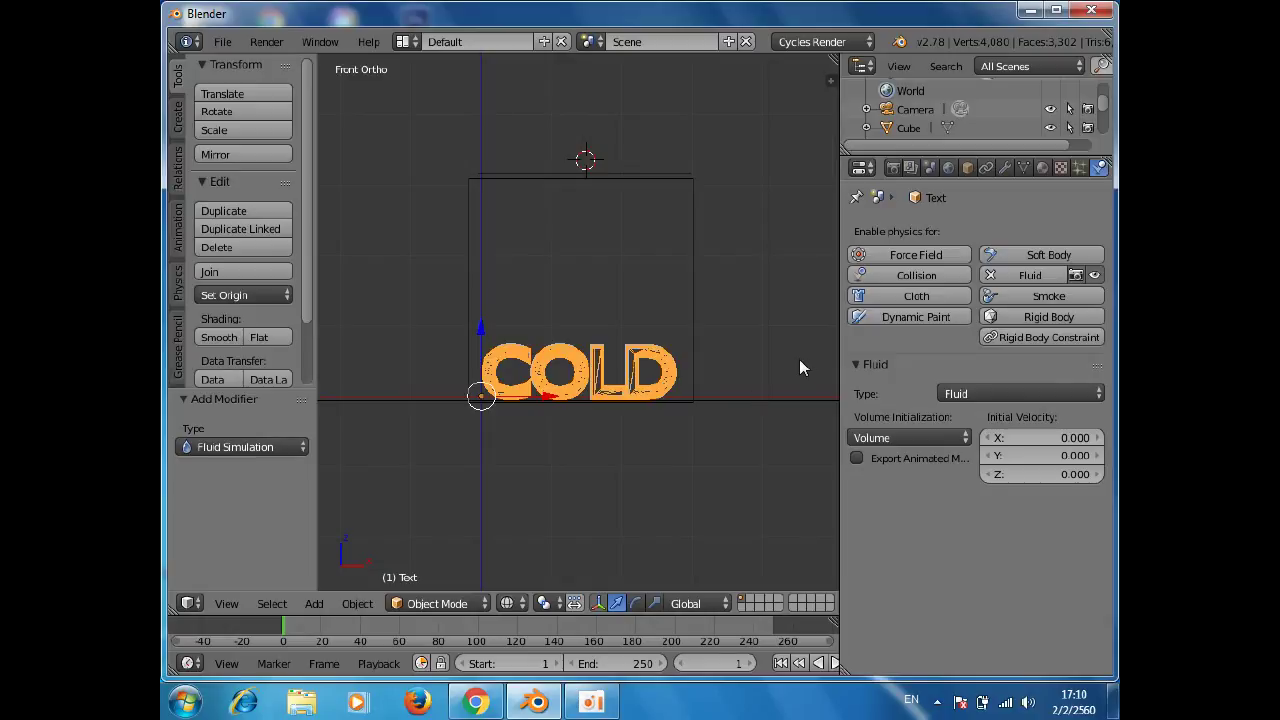
right_click(697, 296)
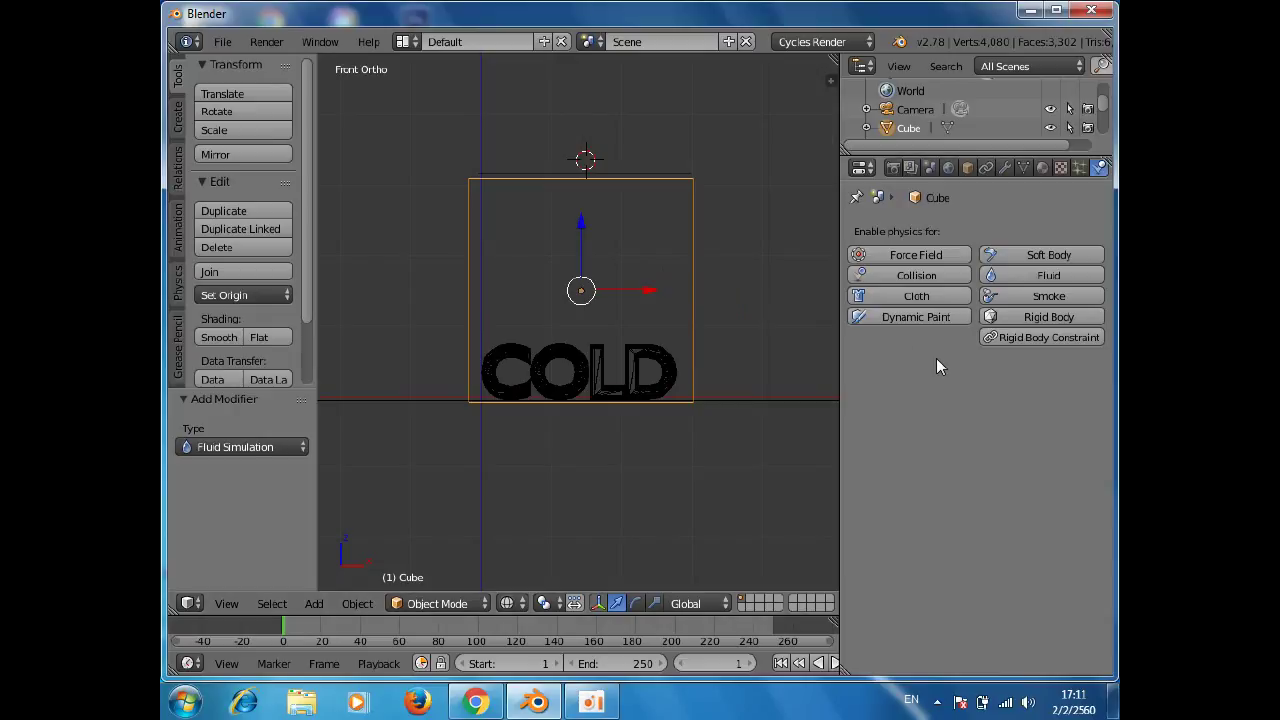
- Make the enclosing cube a fluid Domain with final resolution 100
click(1046, 275)
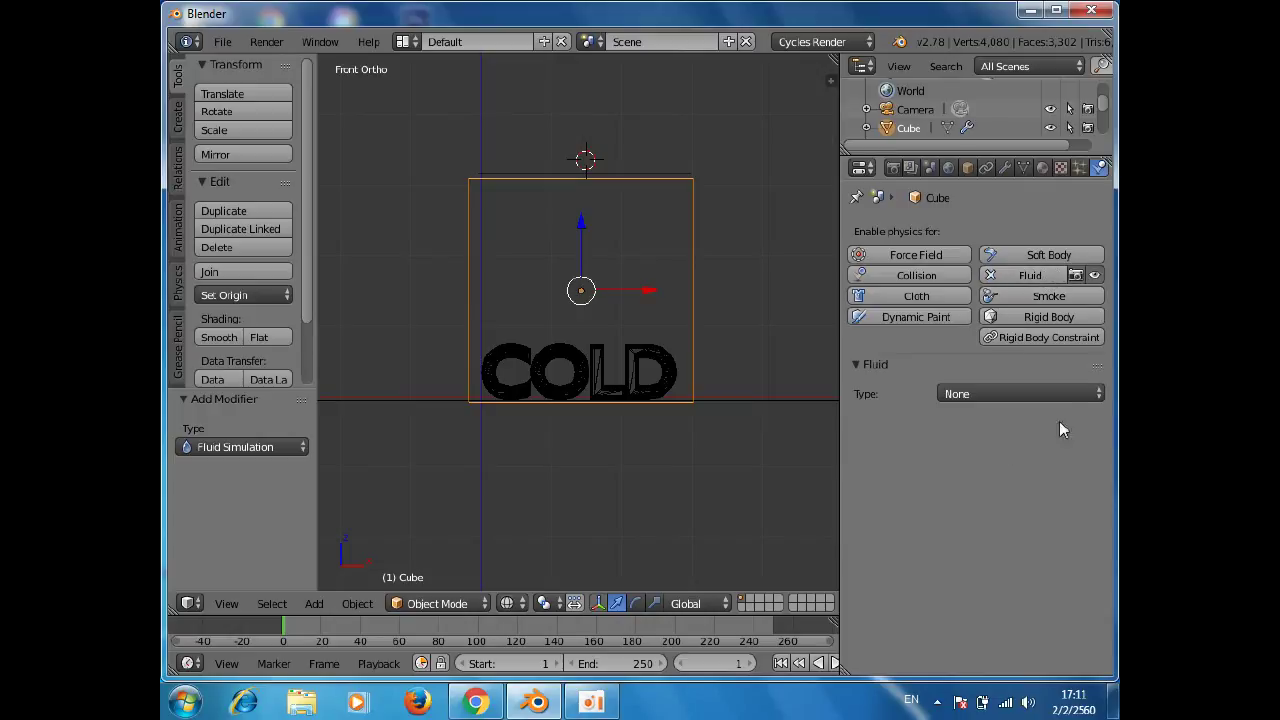
click(1077, 398)
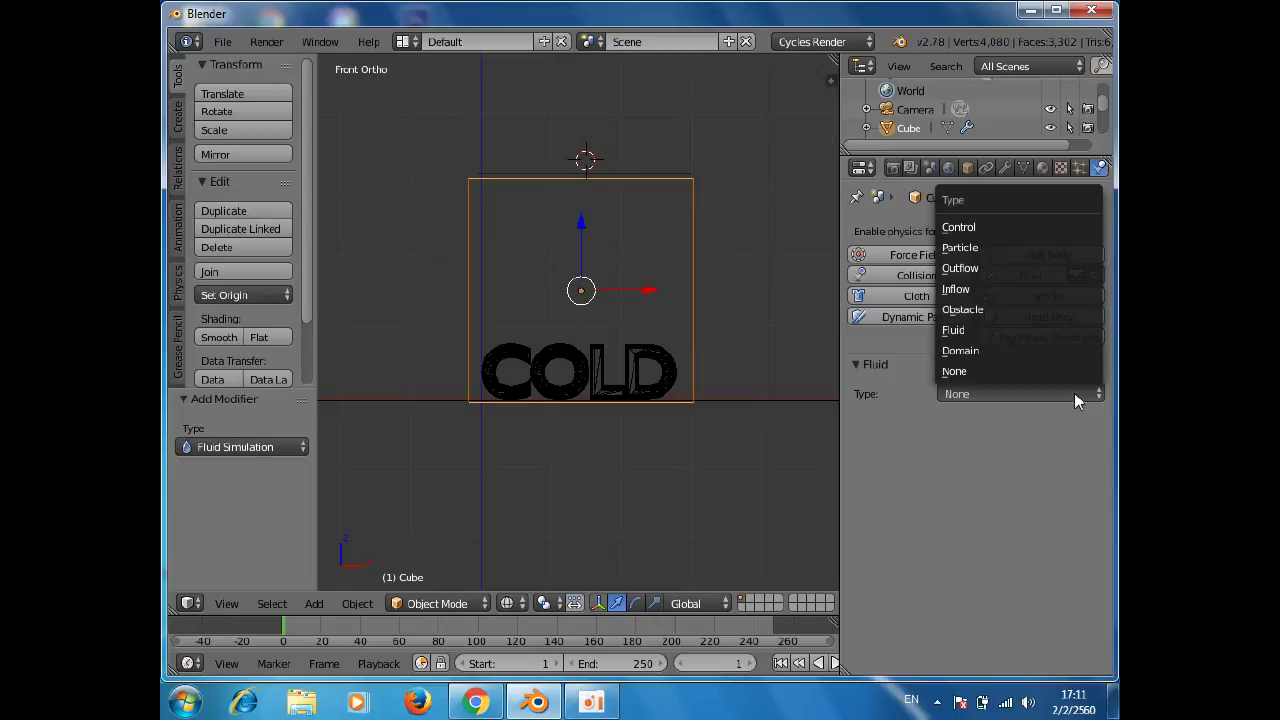
click(974, 352)
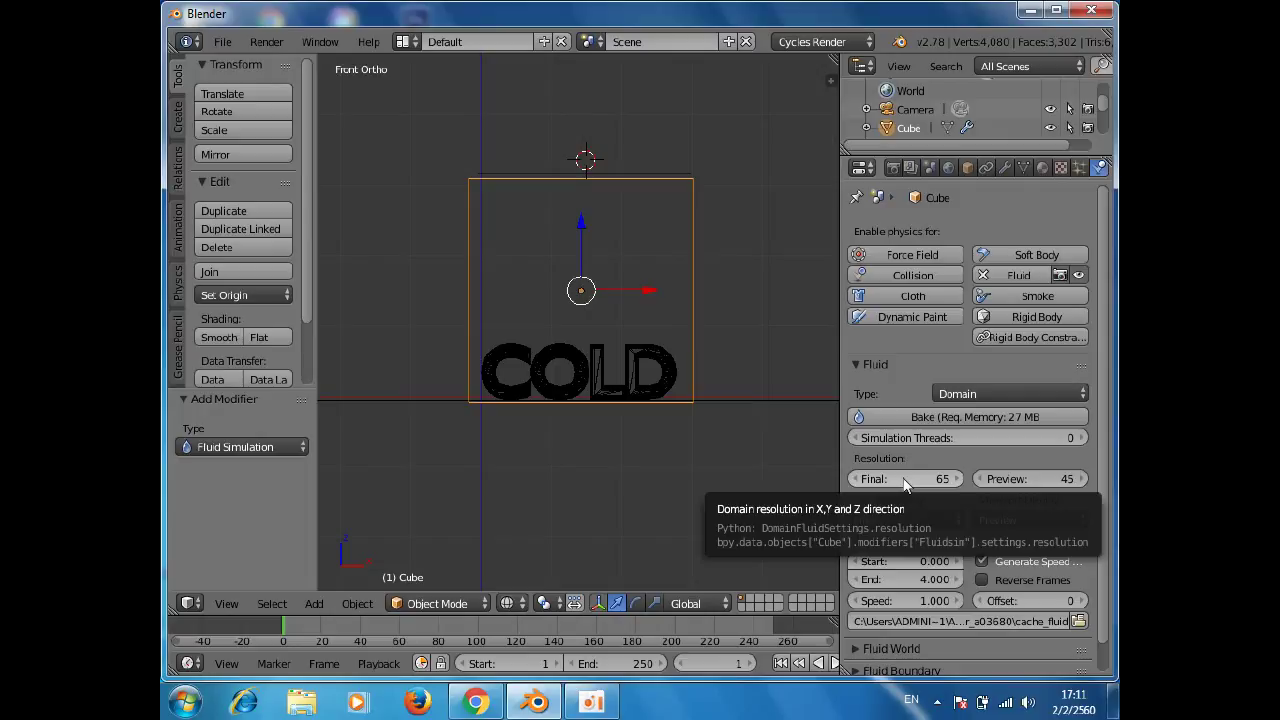
drag(904, 484, 960, 484)
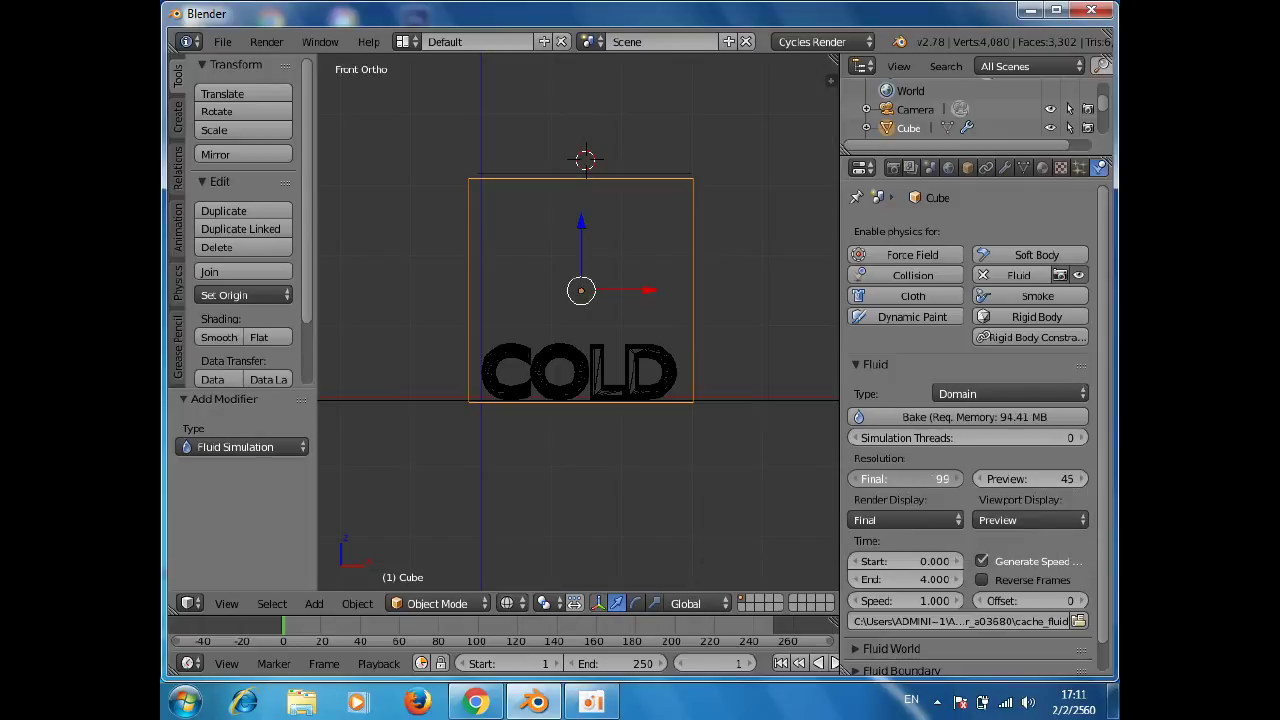
drag(960, 484, 966, 484)
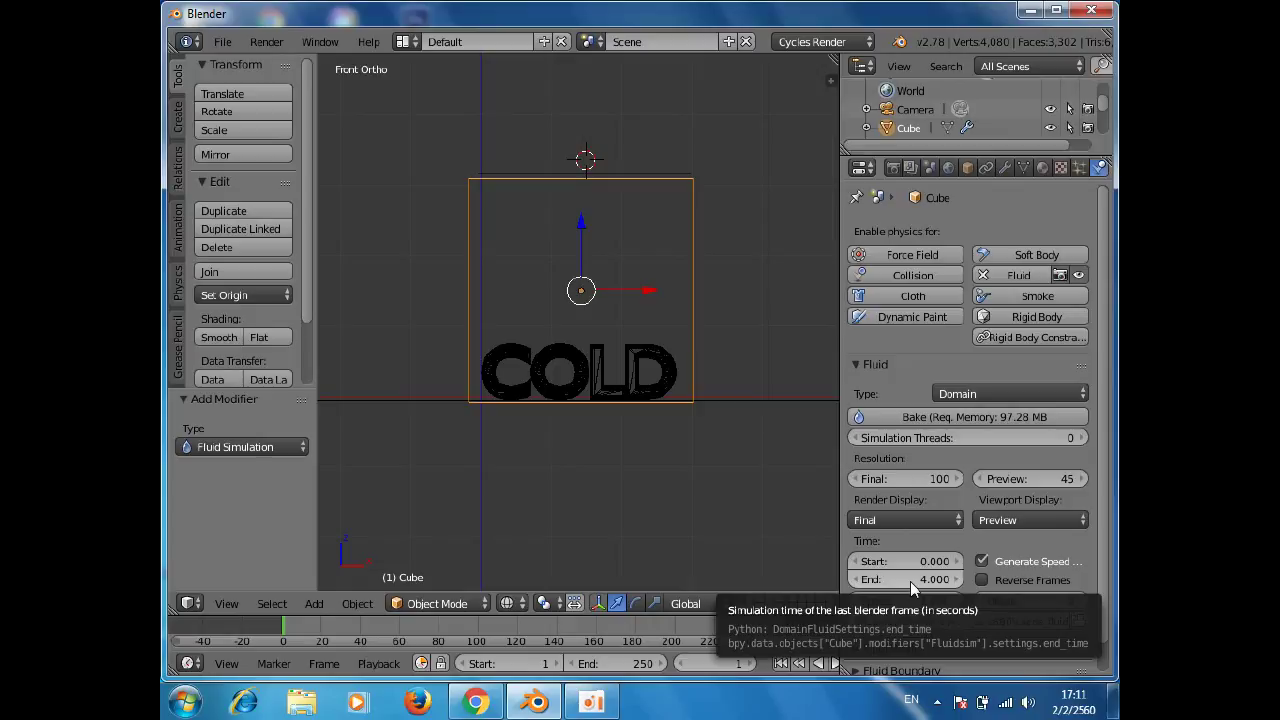
- Set the domain's simulation end time to 0.1
drag(910, 581, 930, 581)
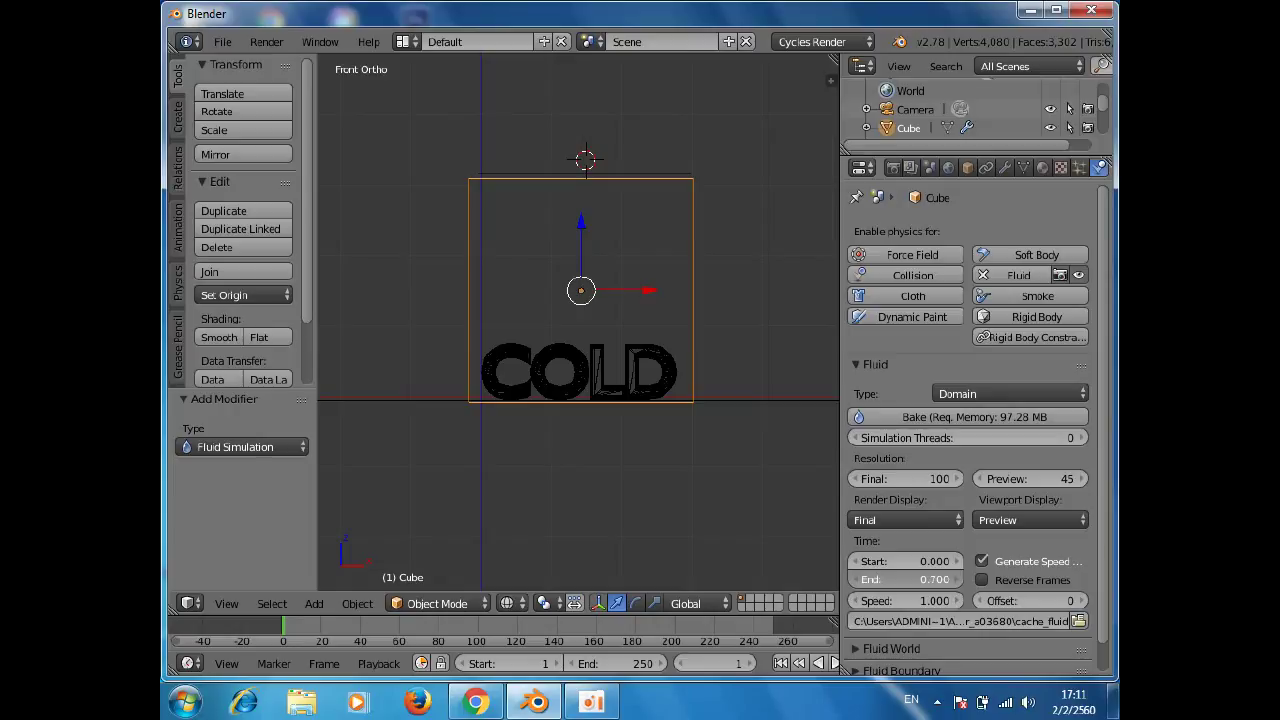
mouse_move(918, 580)
mouse_down()
mouse_move(880, 580)
mouse_move(918, 580)
mouse_up()
click(905, 580)
text(0.)
text(1)
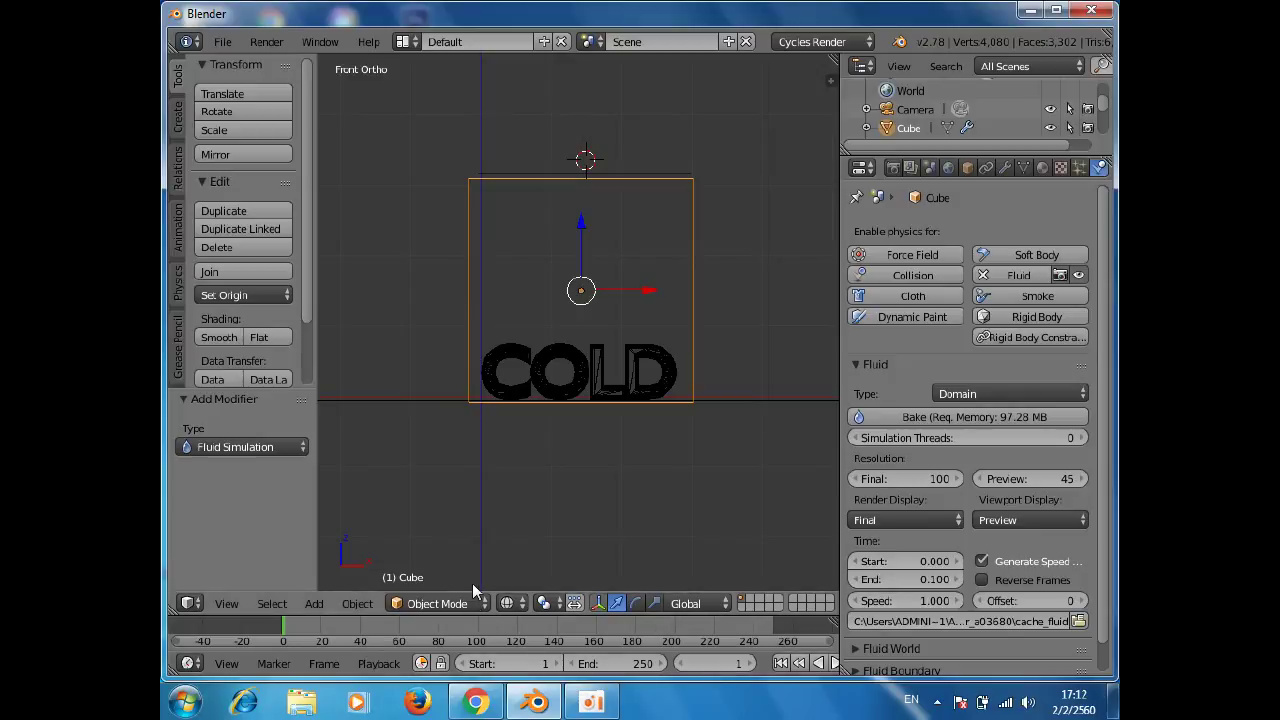
click(612, 663)
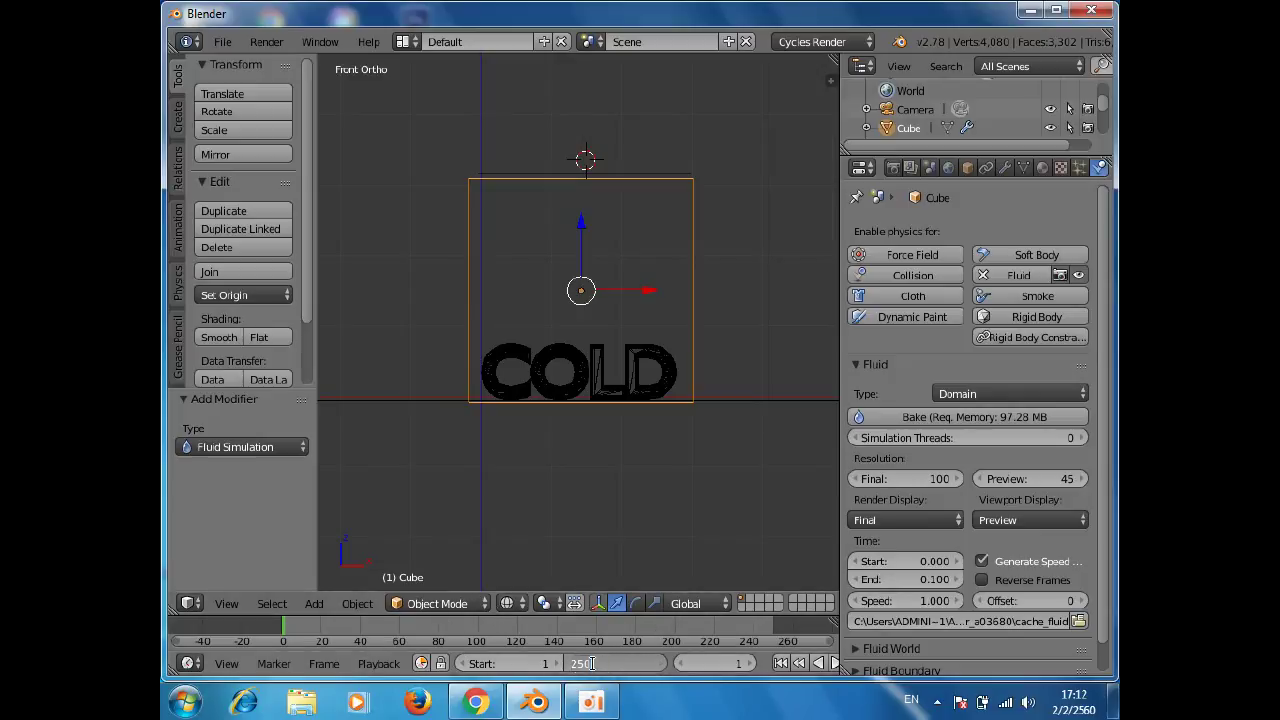
- Set the animation end frame to 20, bake the fluid, and scrub frames to preview
key(BackSpace)
text(20)
key(Return)
key(Return)
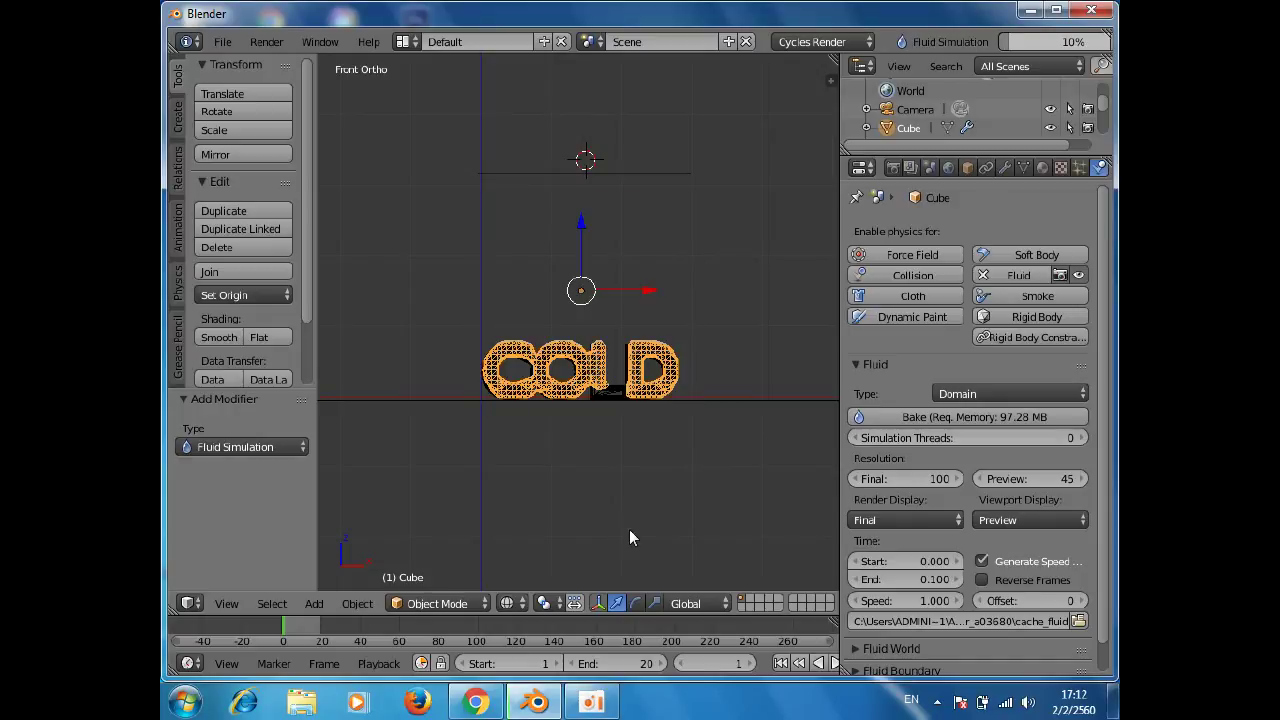
scroll(633, 530, up, 2)
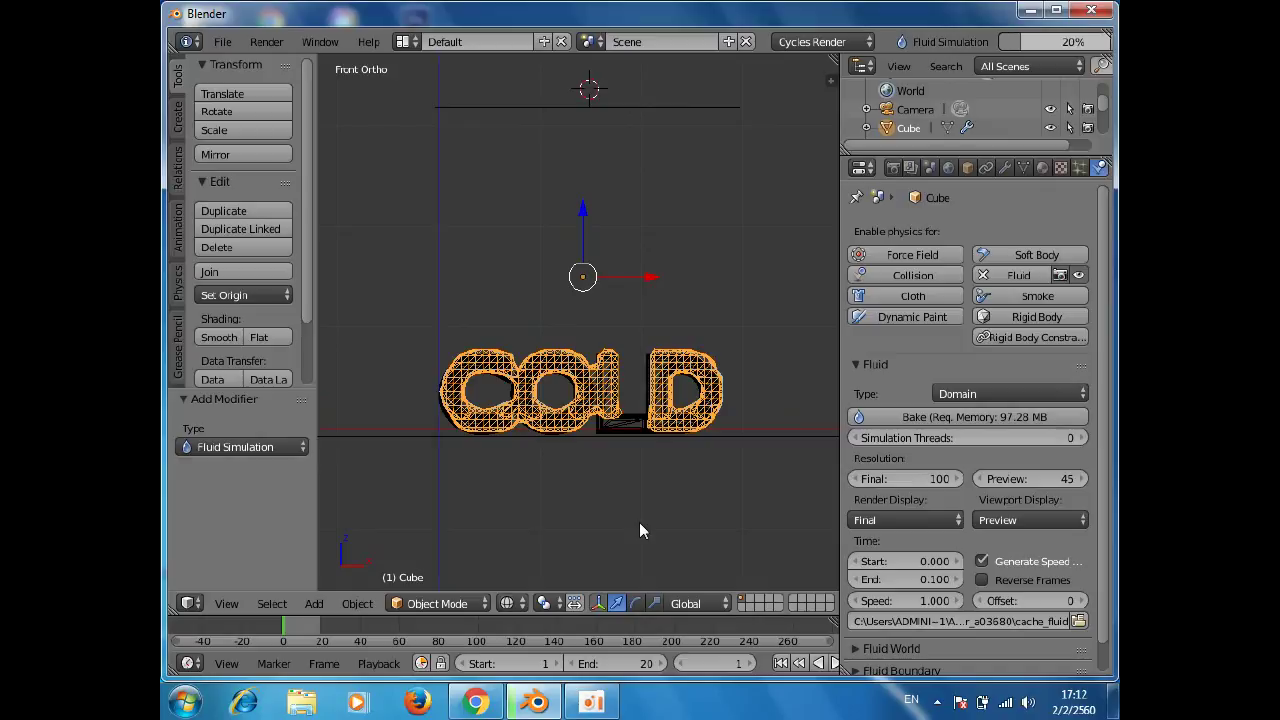
scroll(639, 522, up, 1)
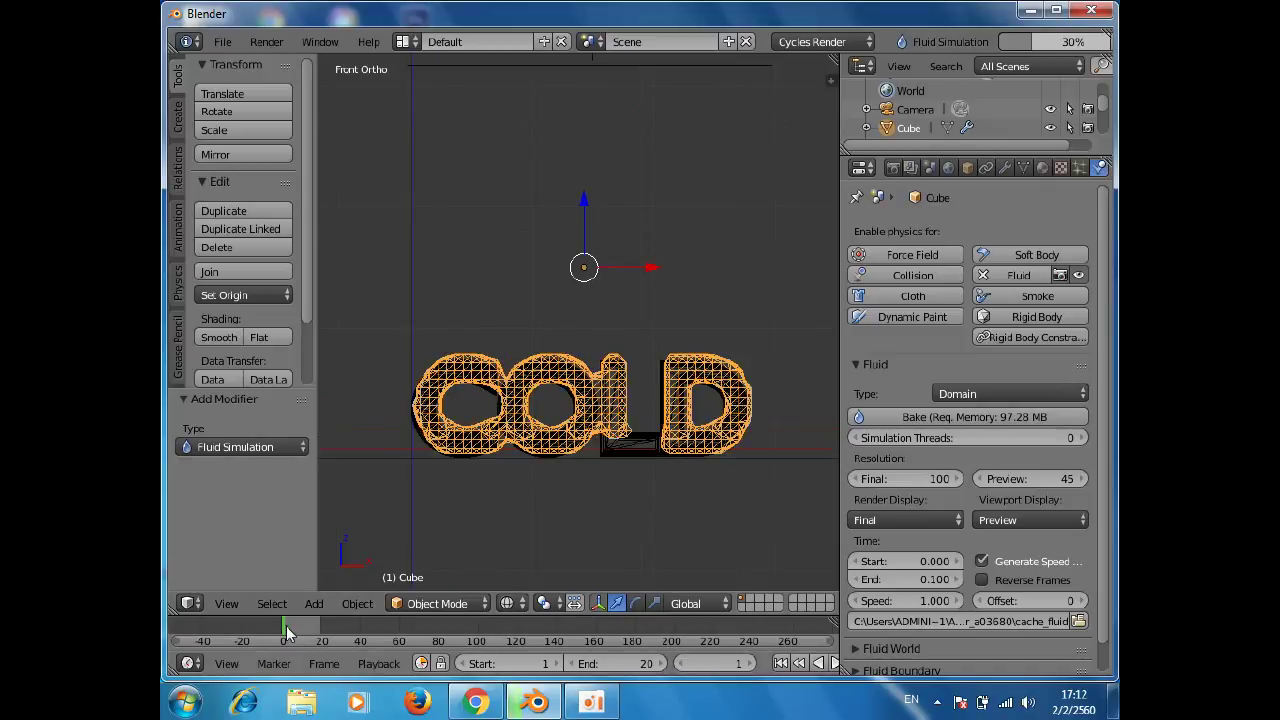
mouse_move(286, 626)
mouse_down()
mouse_move(301, 624)
mouse_move(289, 623)
mouse_up()
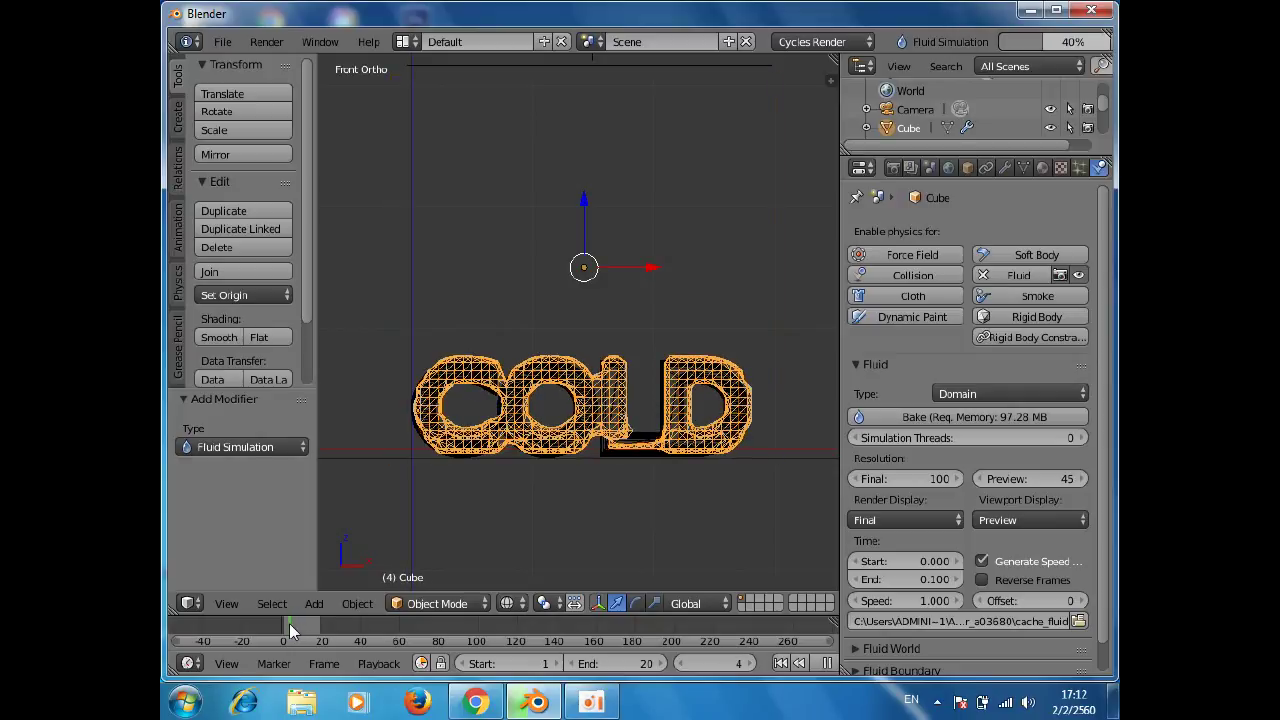
drag(289, 623, 290, 625)
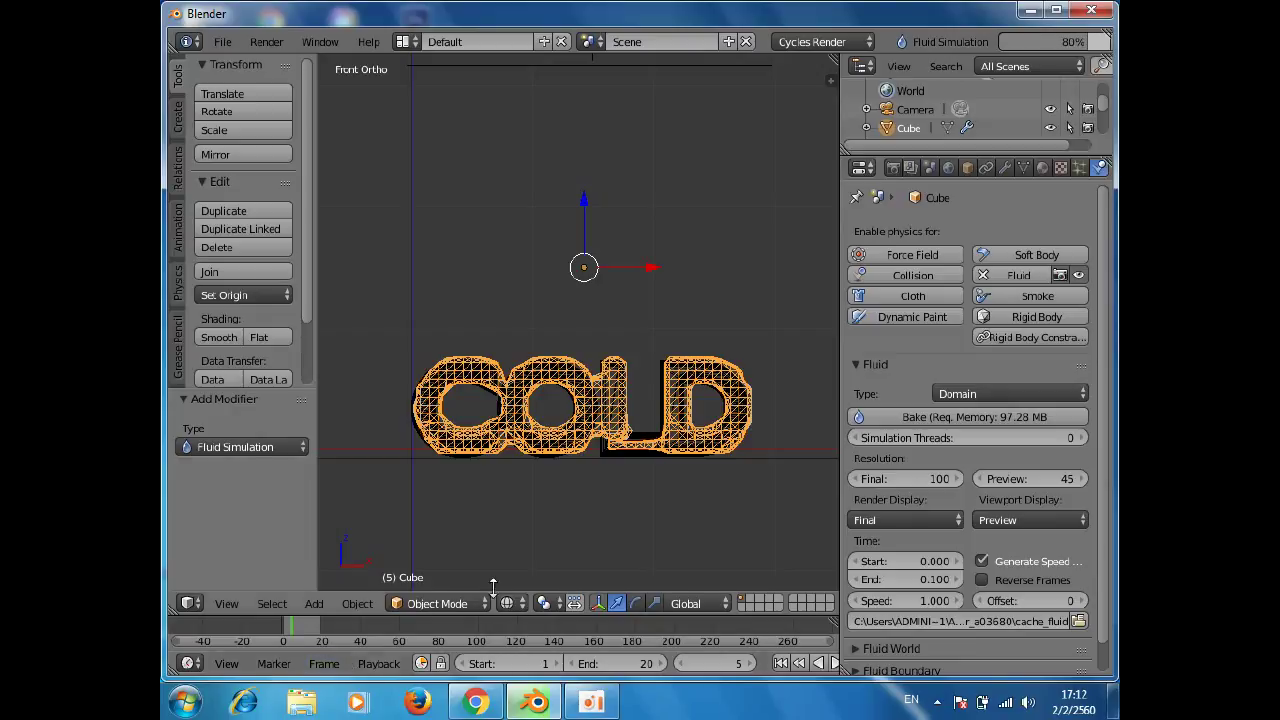
- Disable the original Text object's render and viewport visibility in the Outliner
right_click(678, 390)
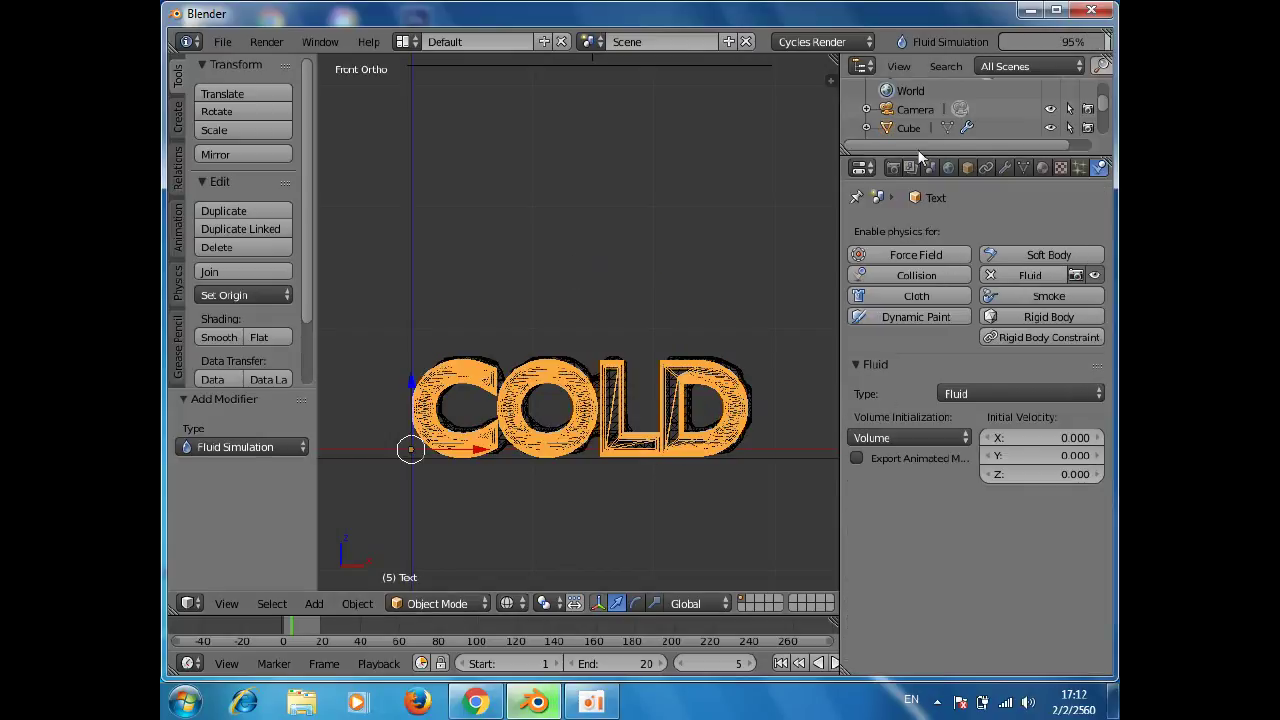
drag(1100, 102, 1103, 128)
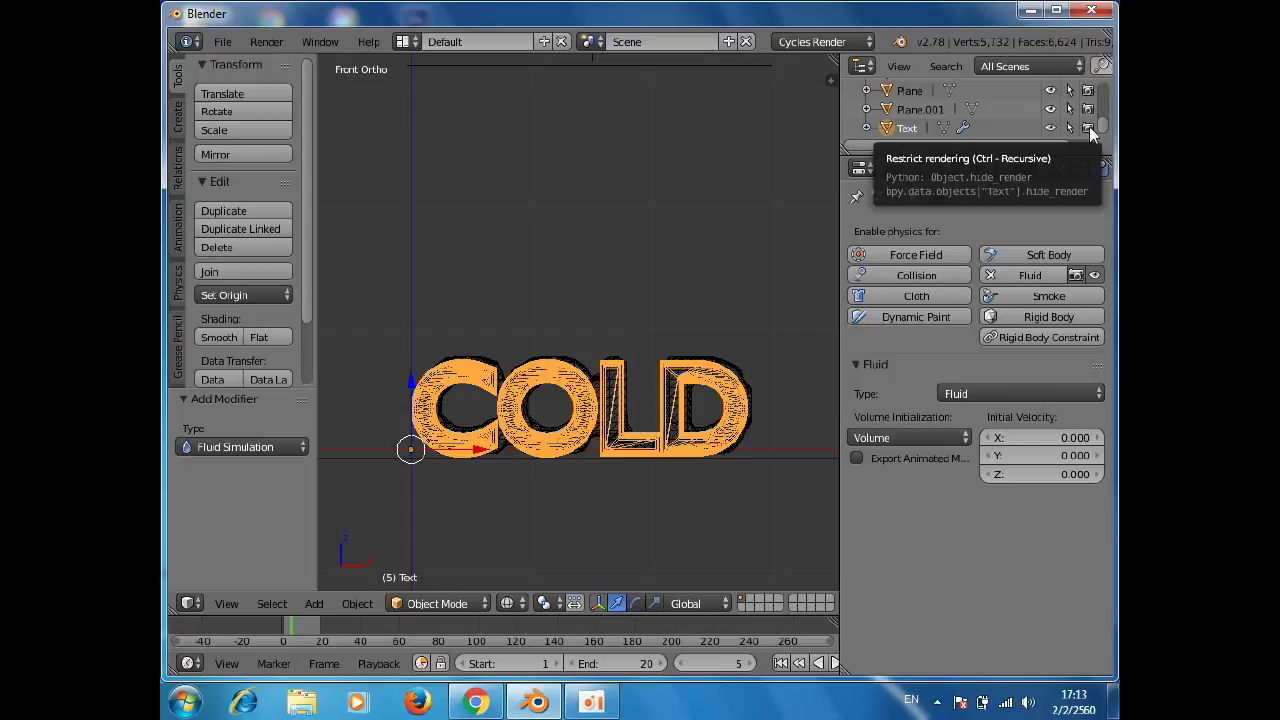
click(1089, 126)
click(1053, 125)
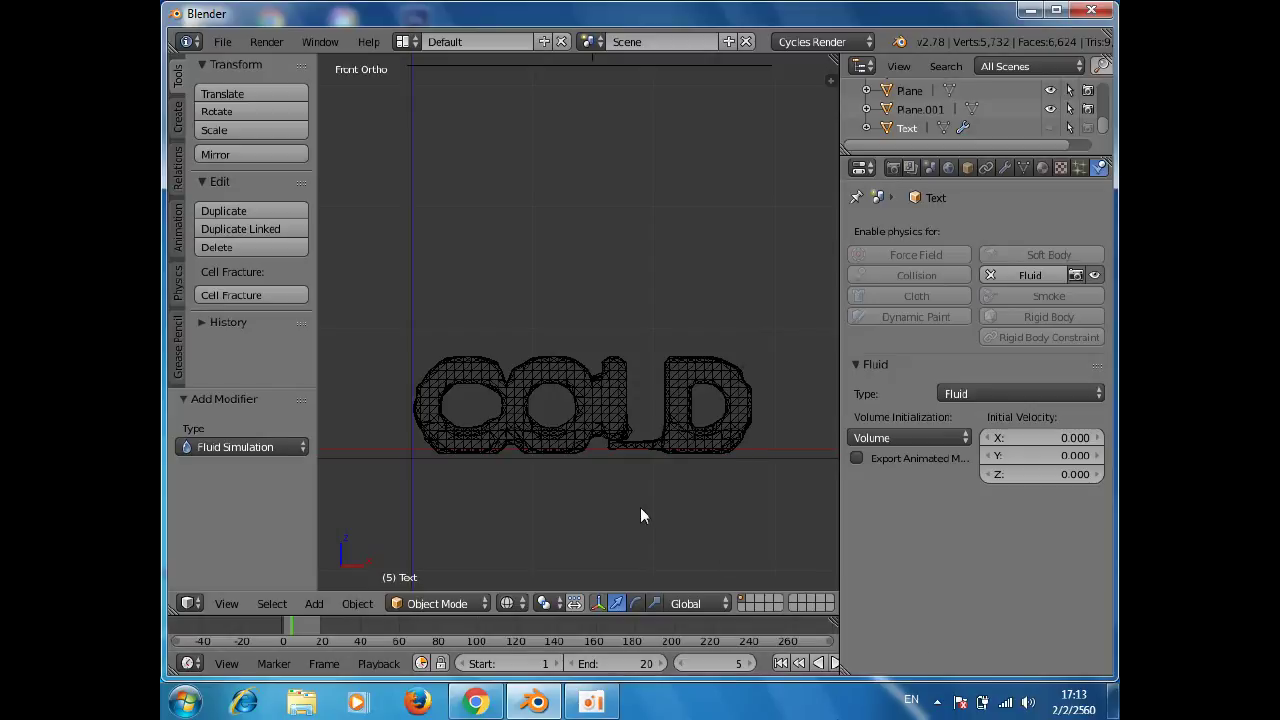
right_click(683, 388)
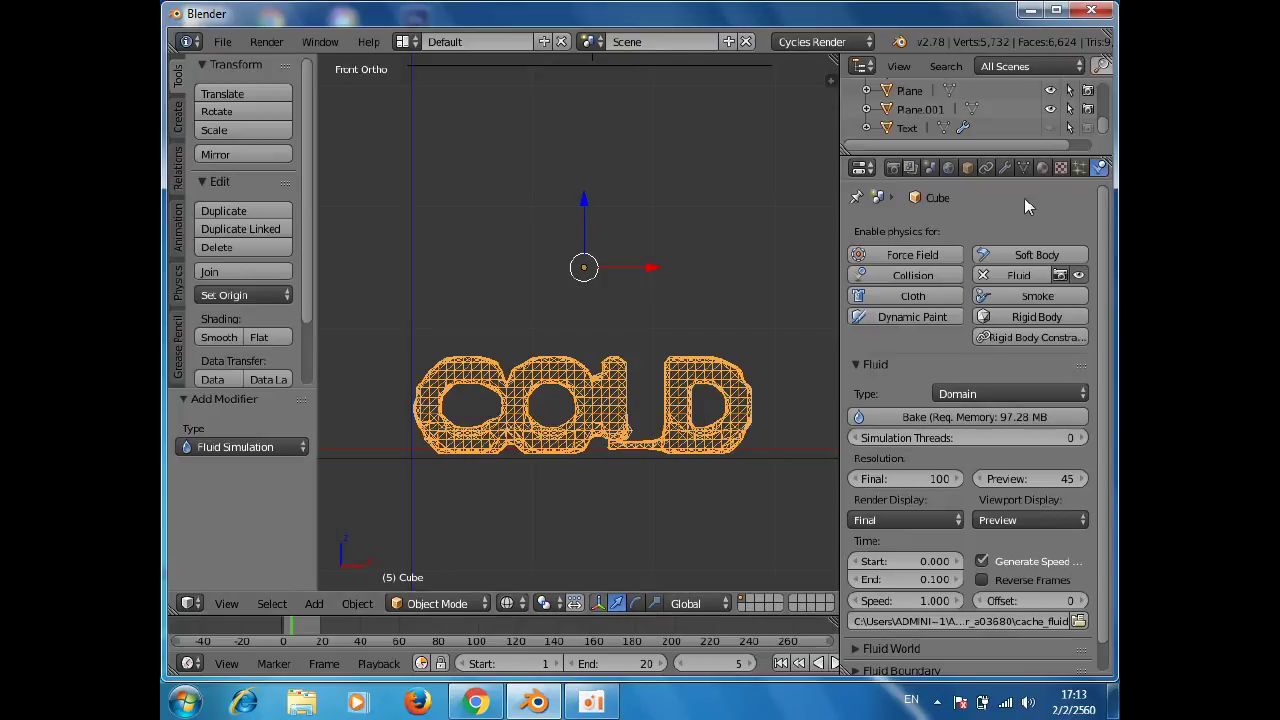
- Add new Material.003 to the fluid Cube with a Glass BSDF surface
click(1041, 168)
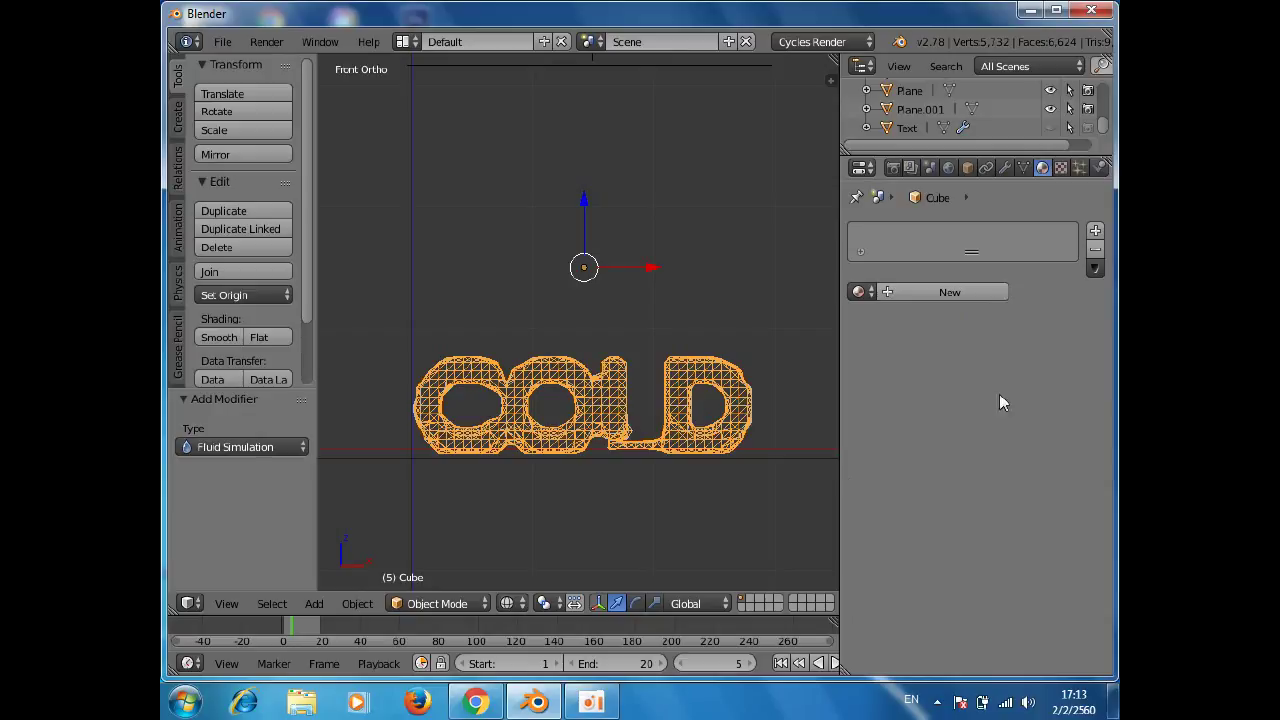
click(950, 292)
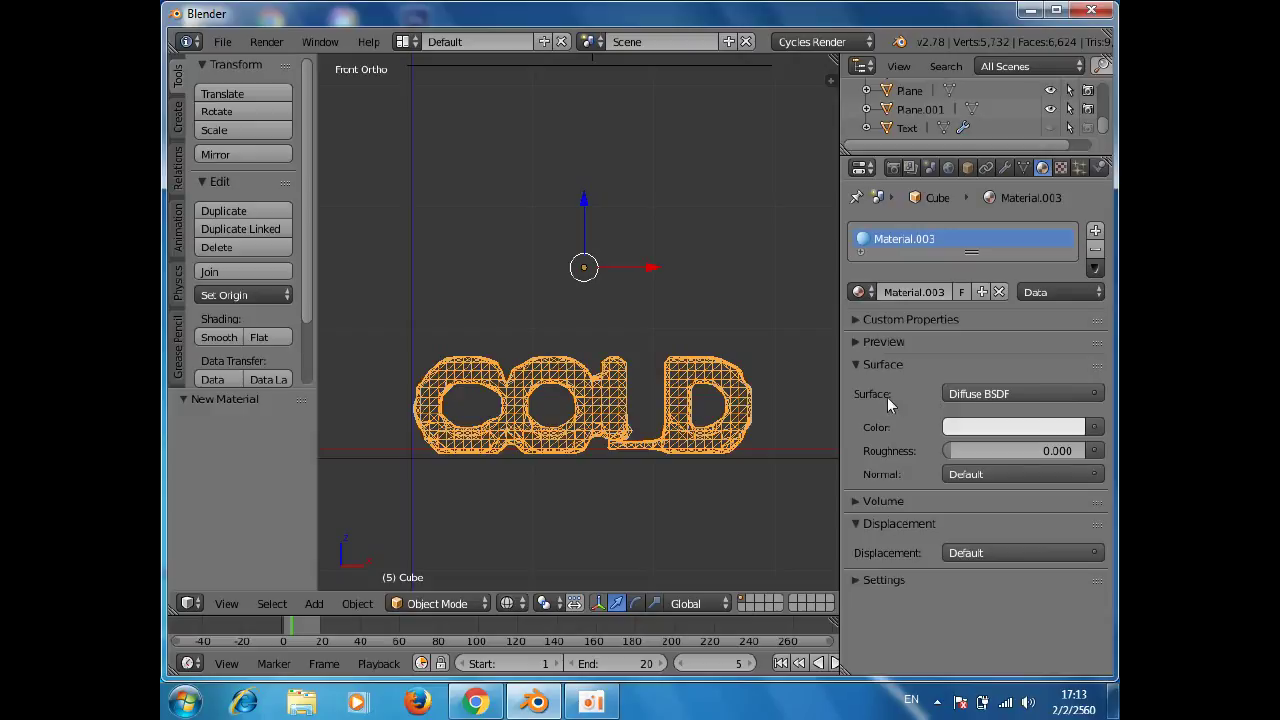
click(1021, 393)
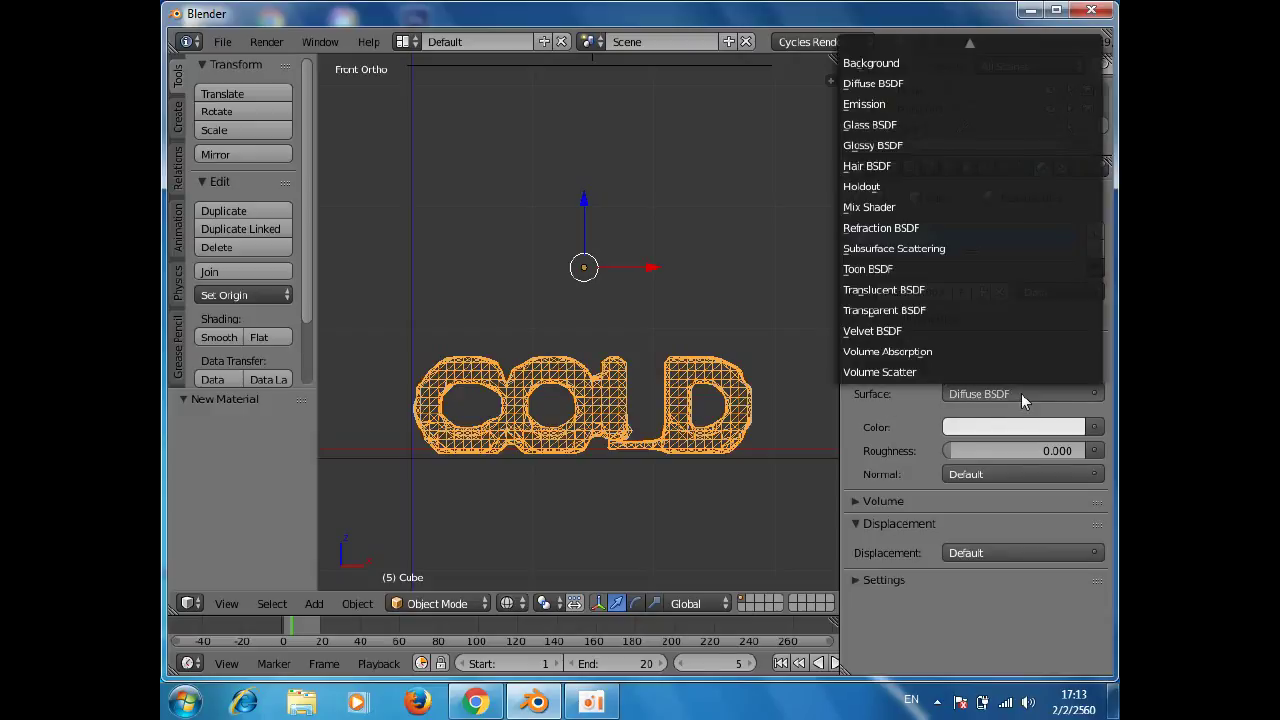
click(910, 125)
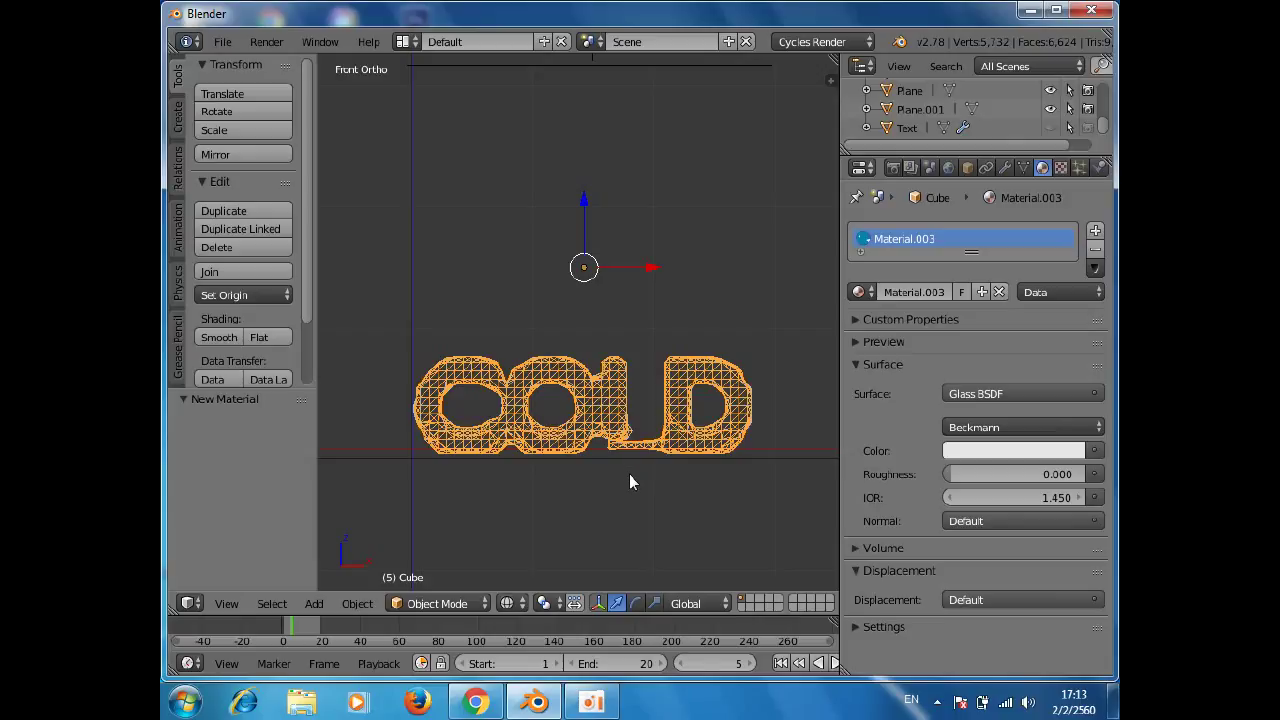
- Select the floor plane and bring up the viewport's View menu
right_click(637, 461)
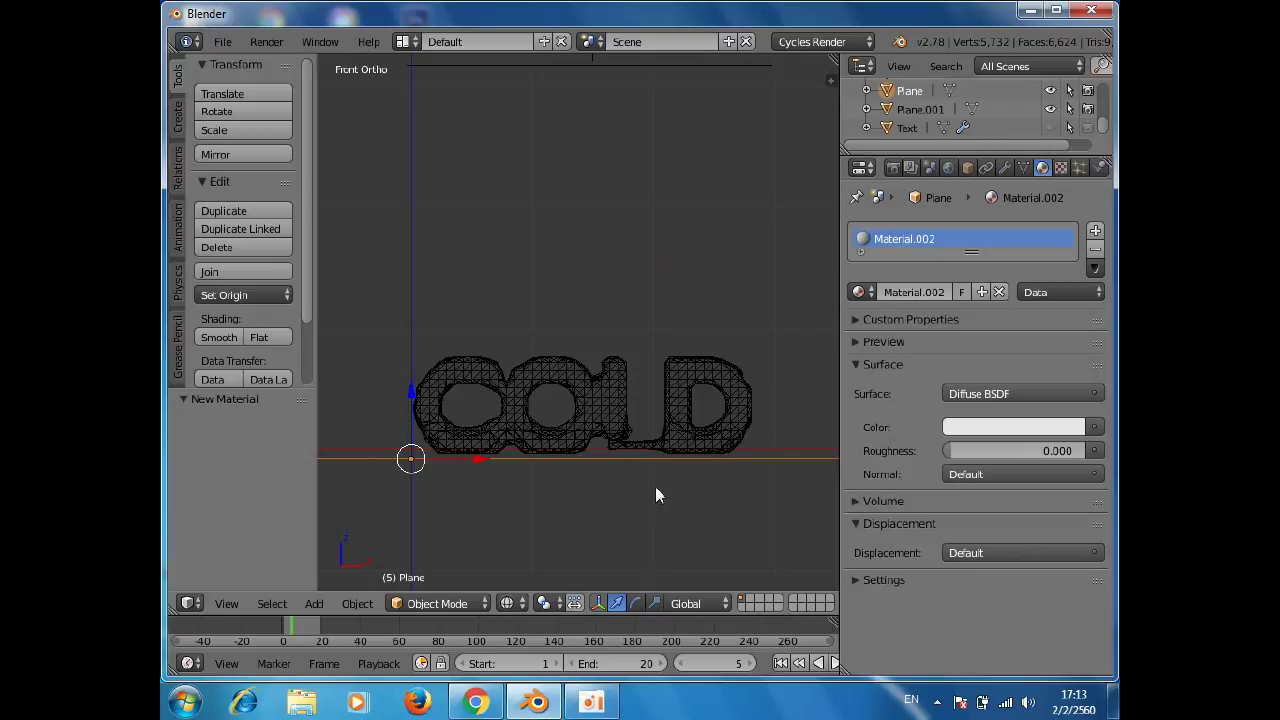
click(229, 604)
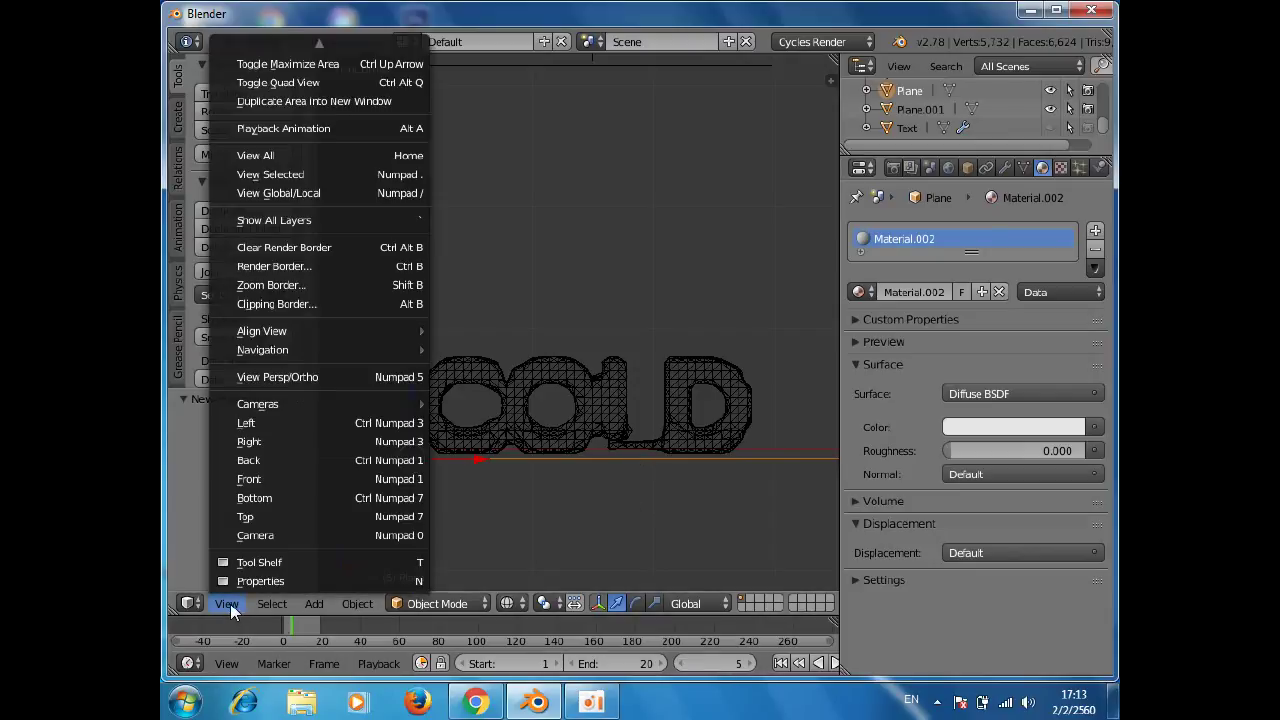
mouse_move(262, 331)
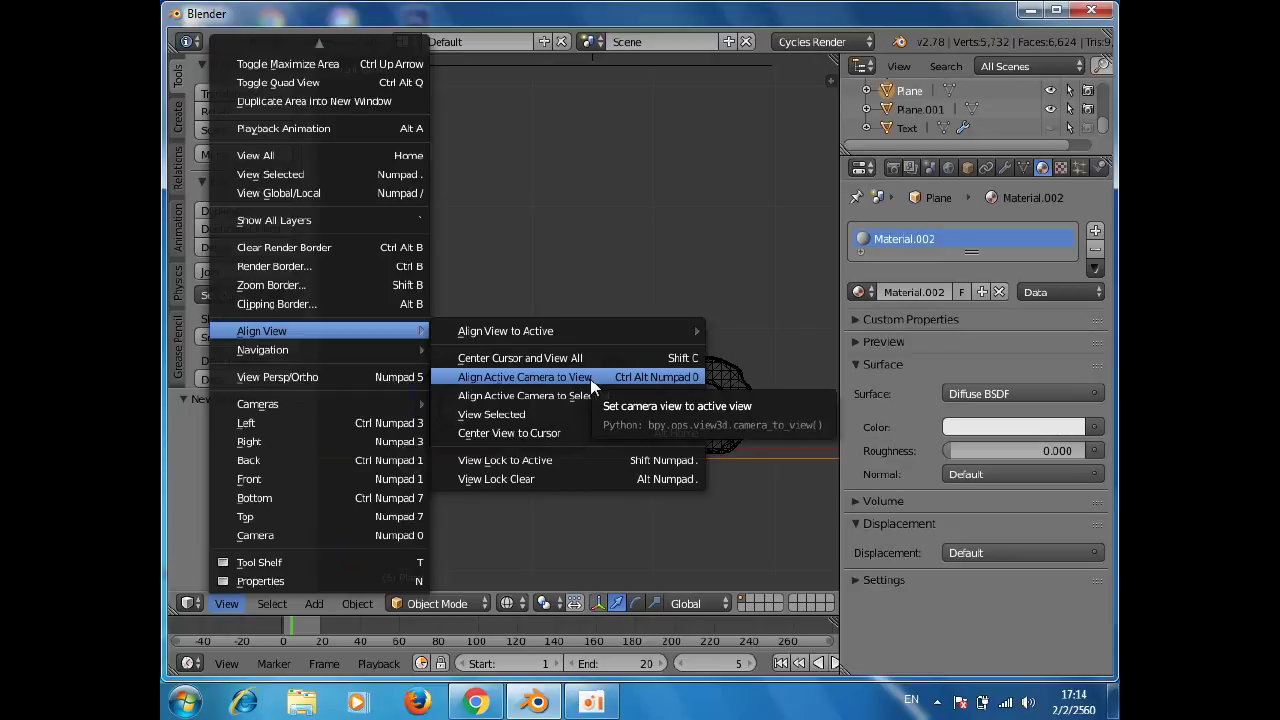
- Align the active camera to the current view and zoom to frame COLD and the floor
click(591, 385)
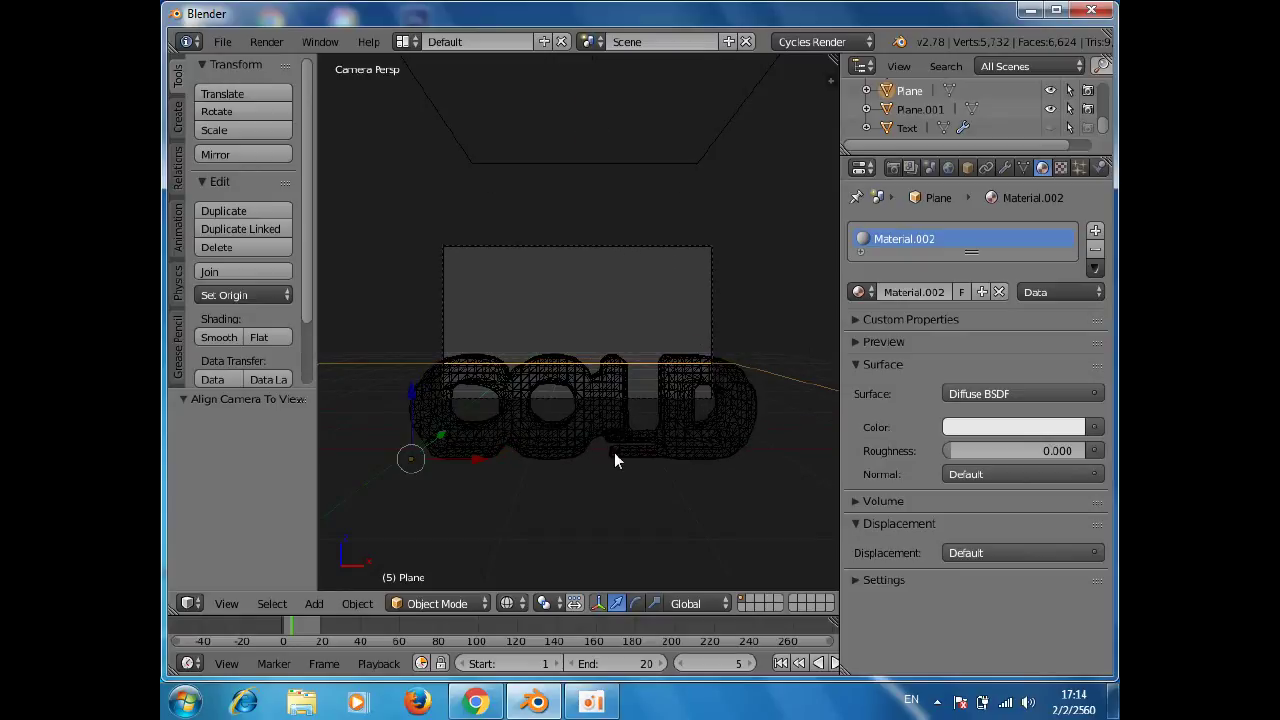
scroll(614, 452, down, 2)
scroll(614, 452, down, 2)
scroll(614, 452, down, 1)
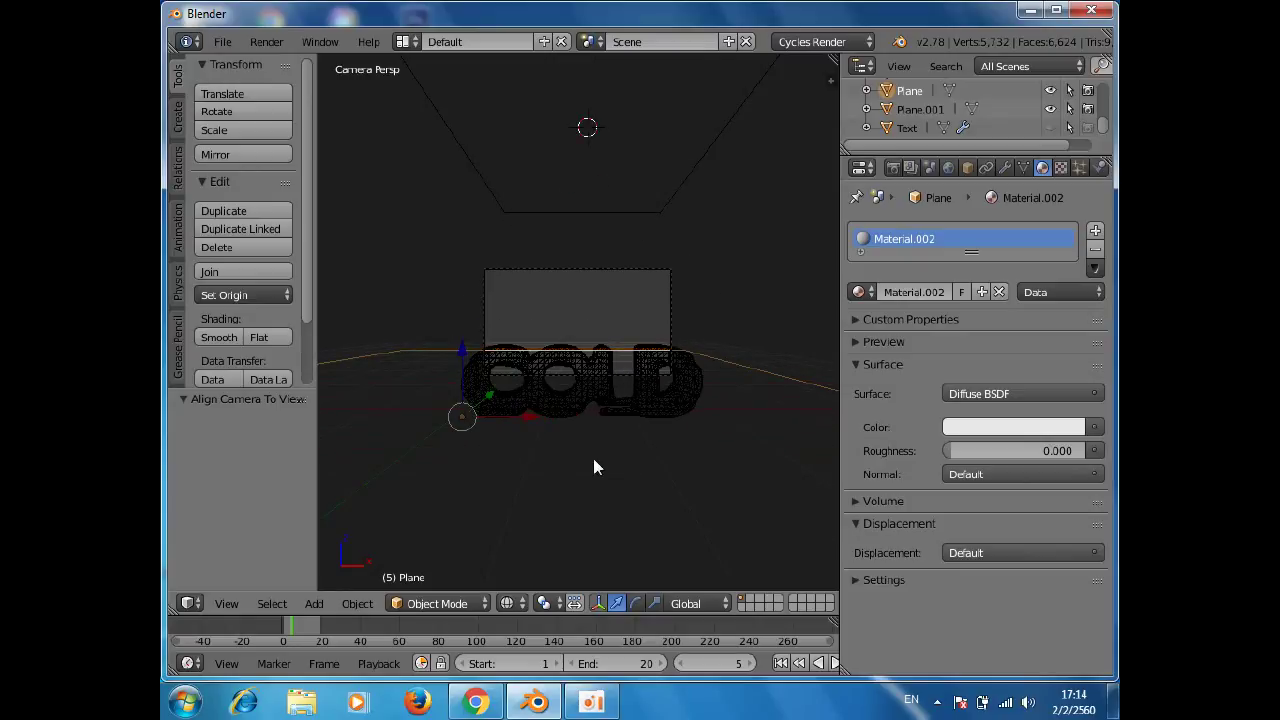
scroll(593, 460, up, 1)
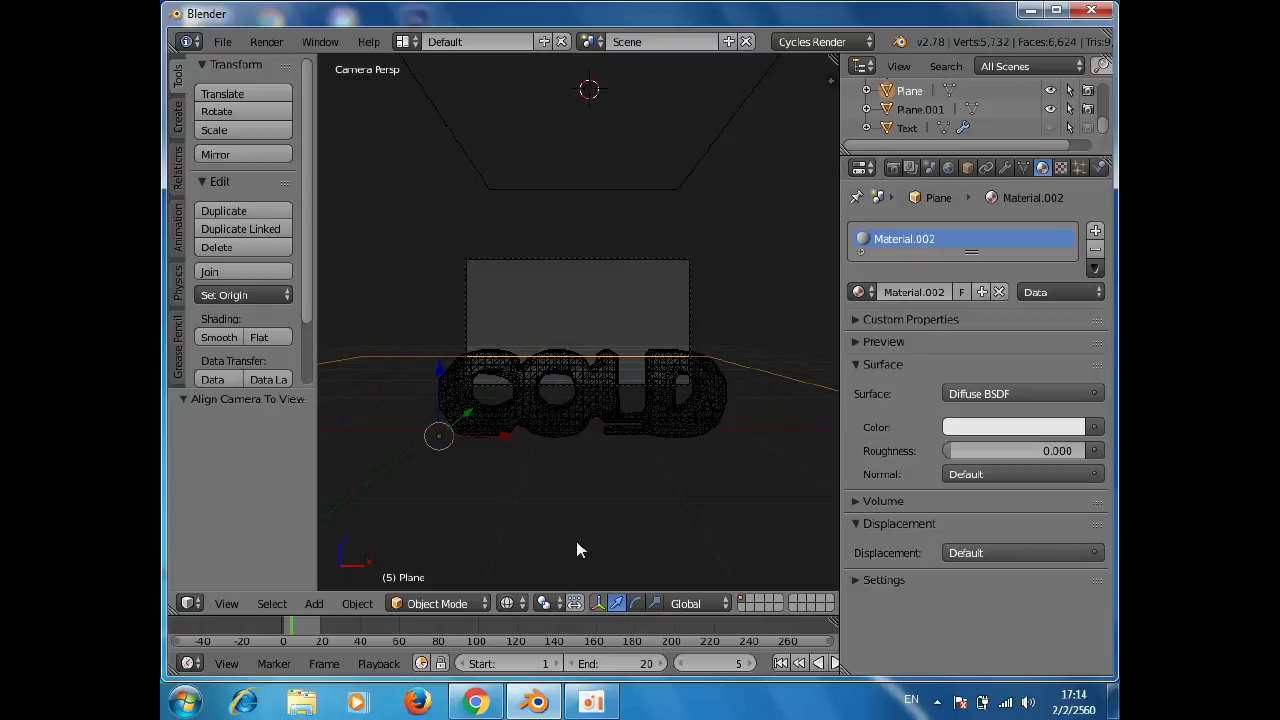
scroll(555, 512, up, 1)
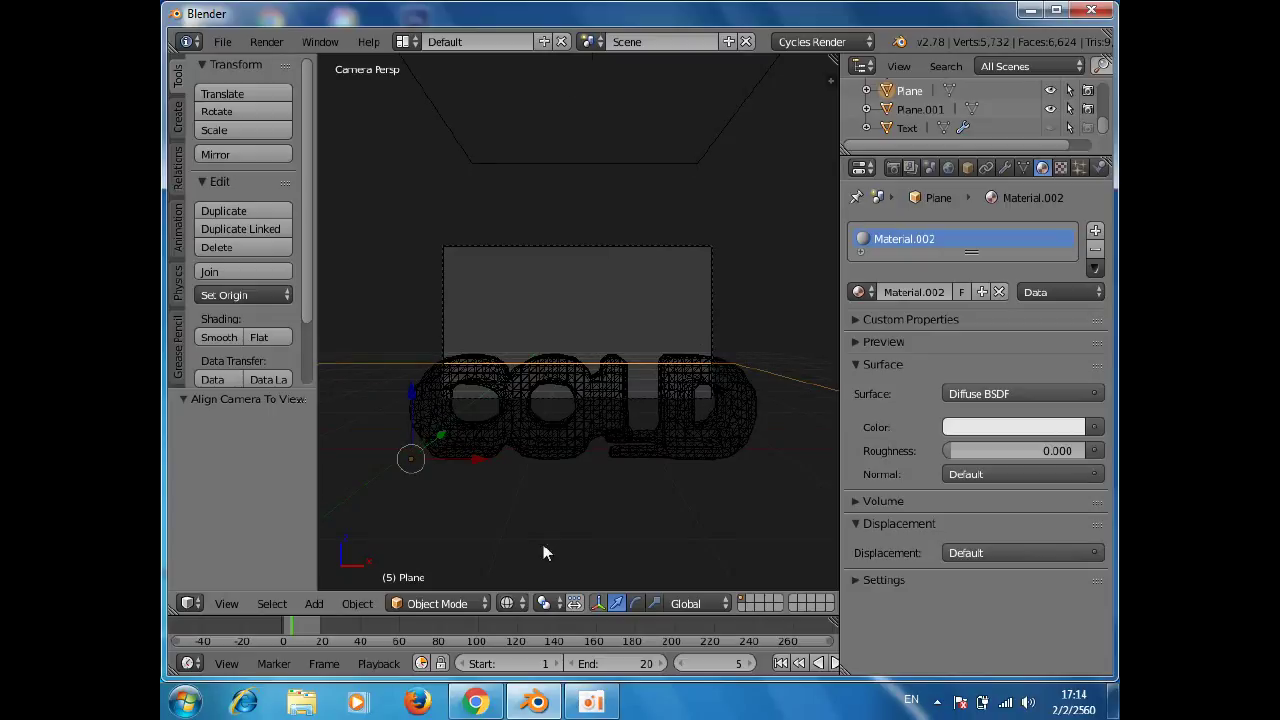
click(226, 605)
key(n)
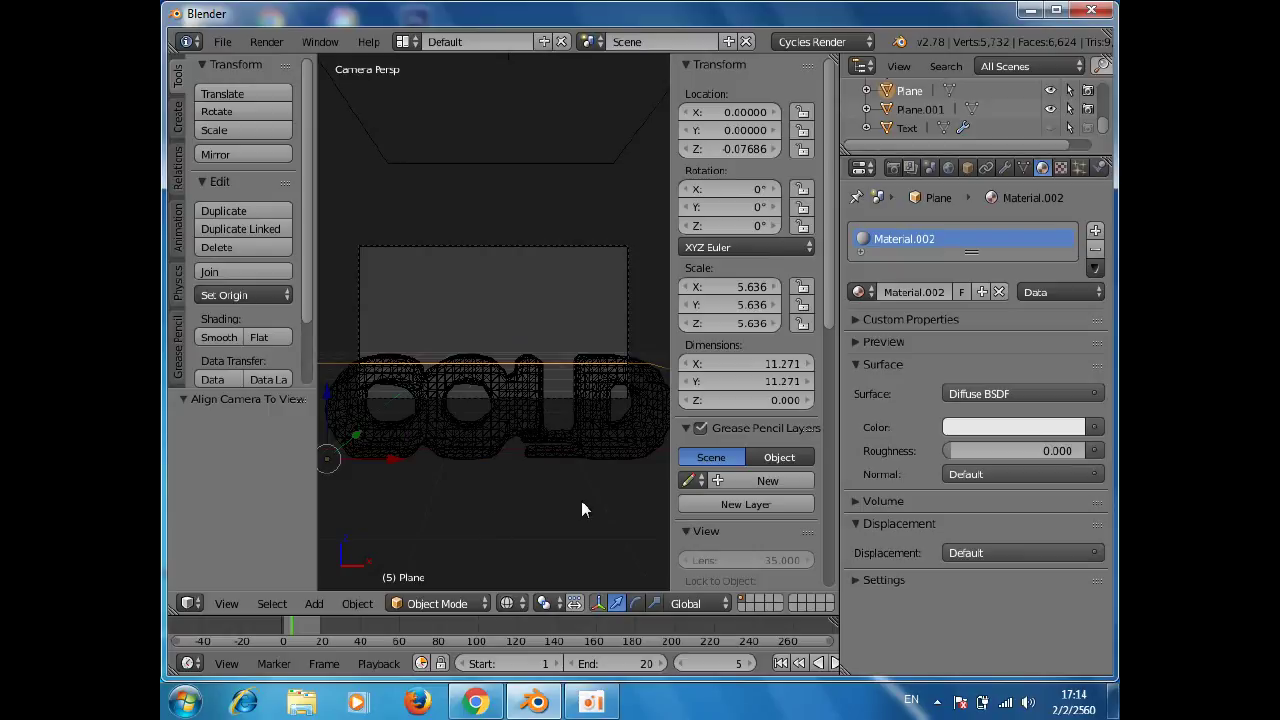
- Lock the camera to the view and zoom to frame the fluid COLD letters above the floor
scroll(821, 330, down, 1)
scroll(833, 319, down, 5)
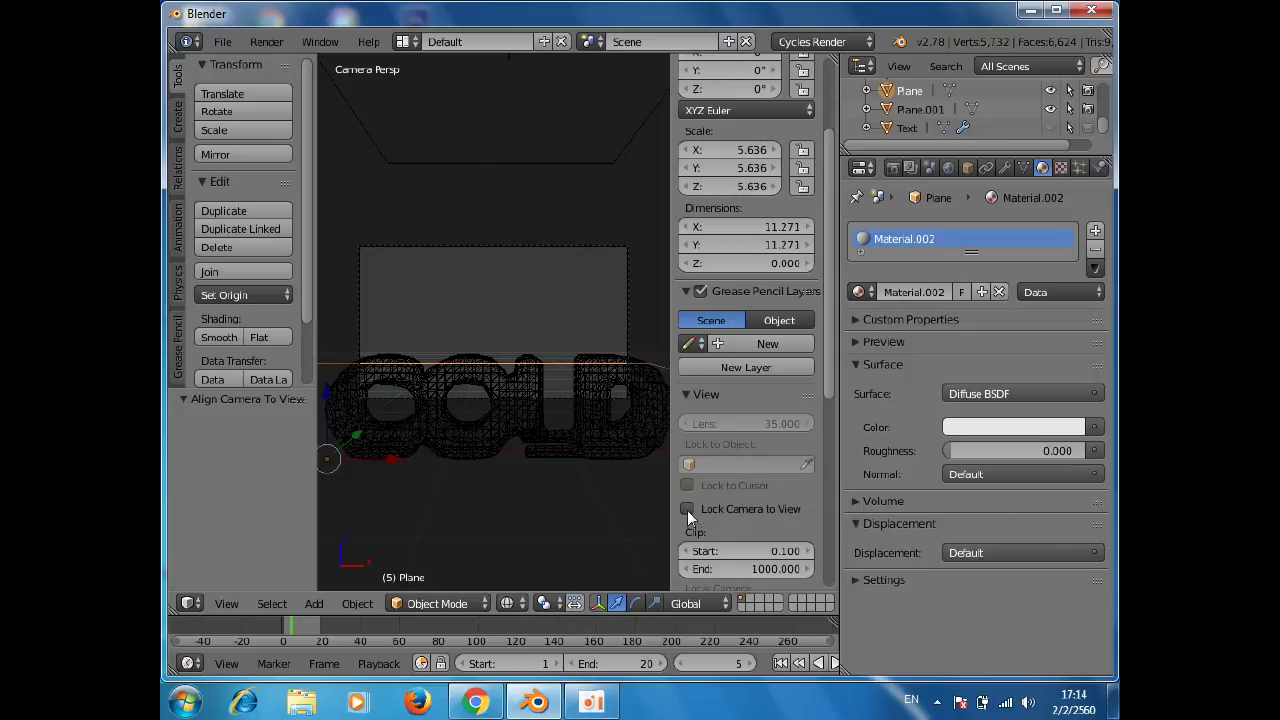
click(687, 509)
key(n)
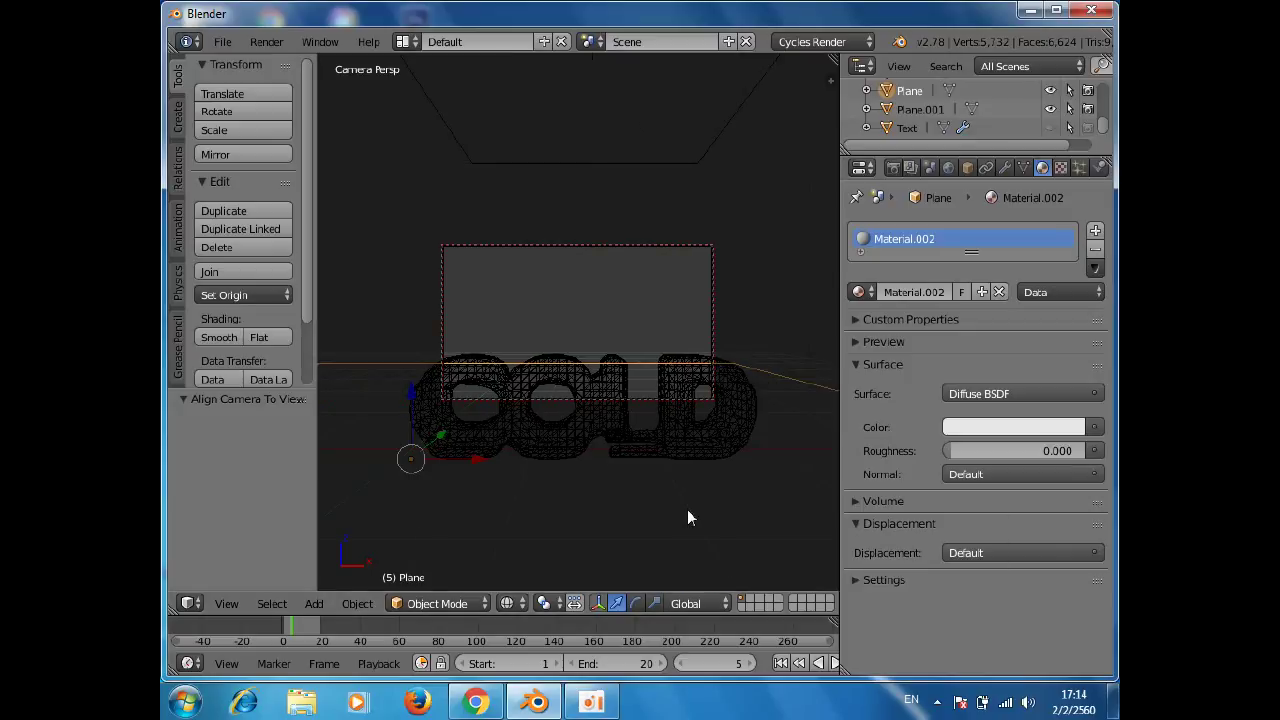
scroll(645, 465, down, 2)
scroll(645, 465, down, 2)
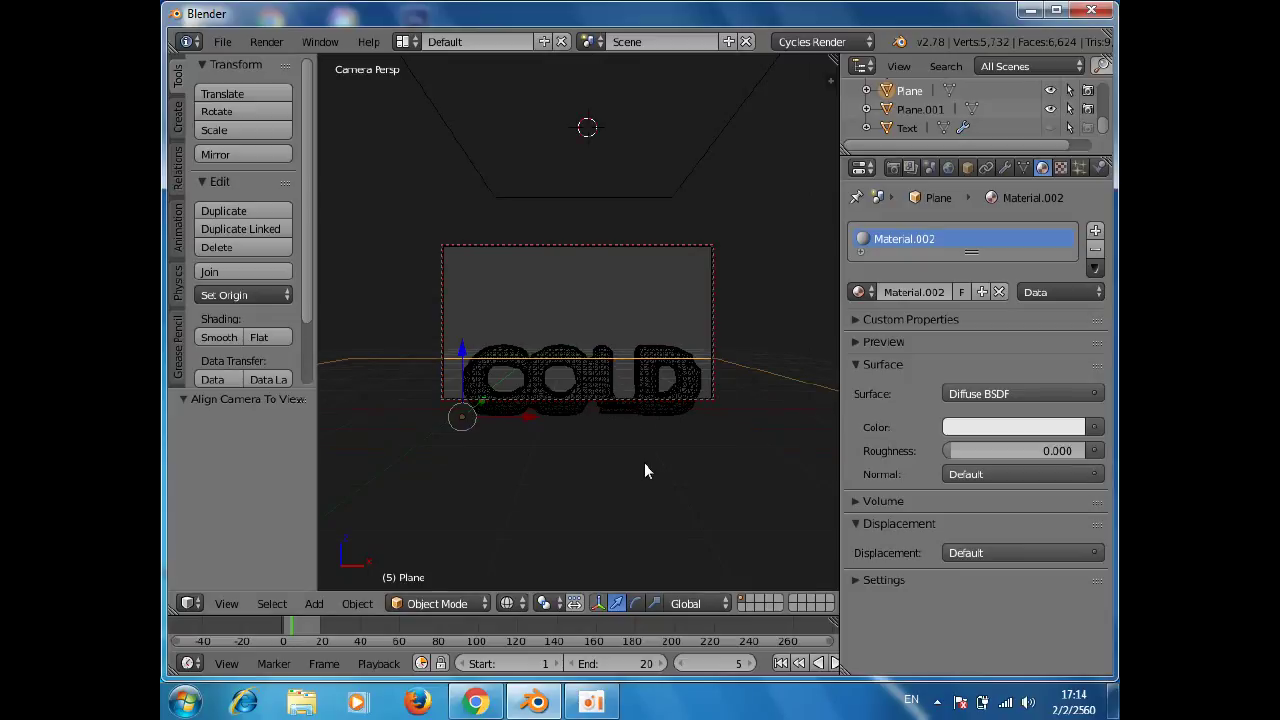
scroll(645, 465, down, 2)
scroll(645, 465, up, 1)
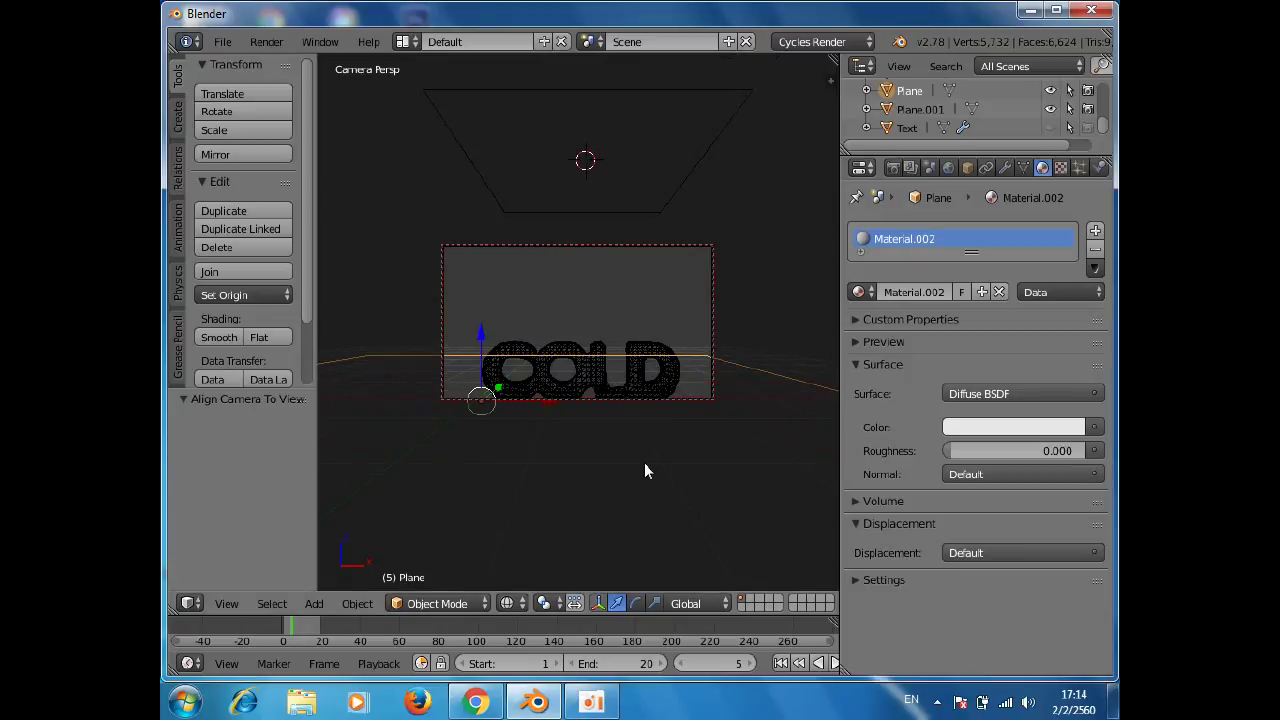
scroll(644, 471, down, 1)
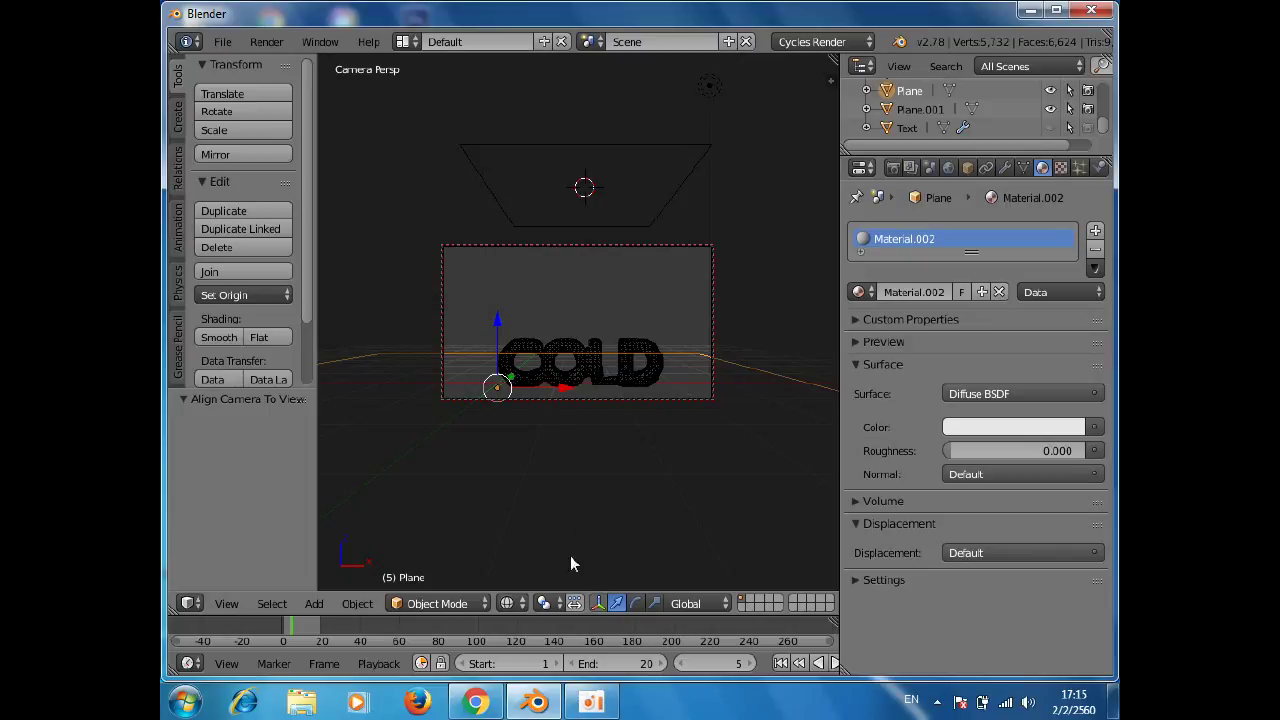
click(226, 604)
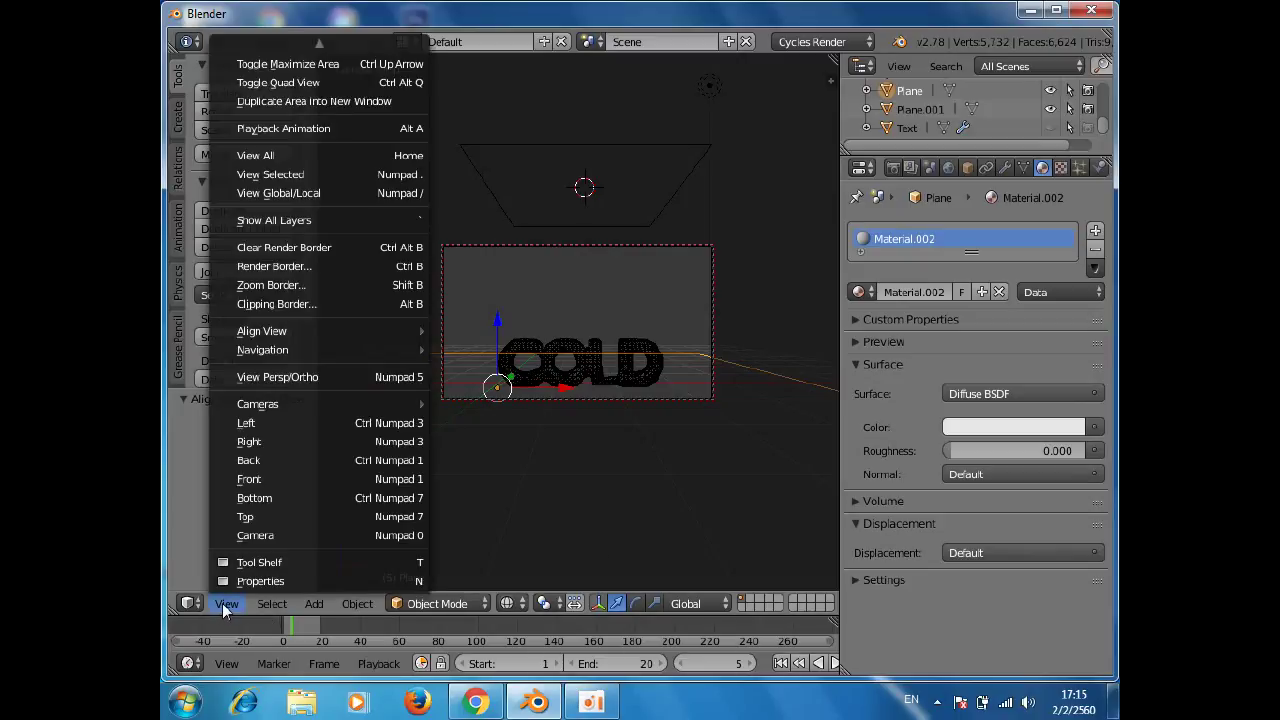
- Return to the camera view and show the Render settings (1920×1080 at 50%, frames 1–20)
click(253, 534)
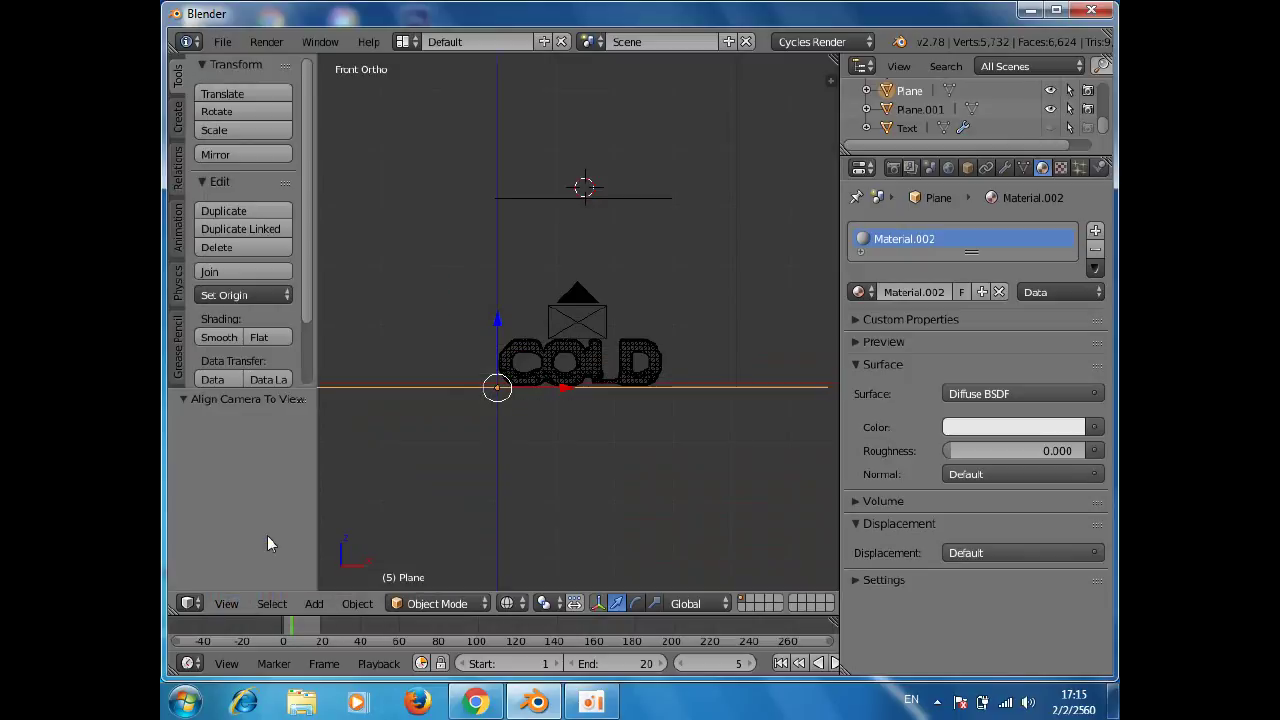
mouse_move(770, 438)
middle_down()
mouse_move(720, 503)
mouse_move(662, 511)
mouse_move(668, 457)
mouse_move(629, 449)
mouse_move(651, 337)
mouse_move(629, 466)
mouse_move(651, 523)
mouse_move(731, 537)
mouse_move(774, 514)
middle_up()
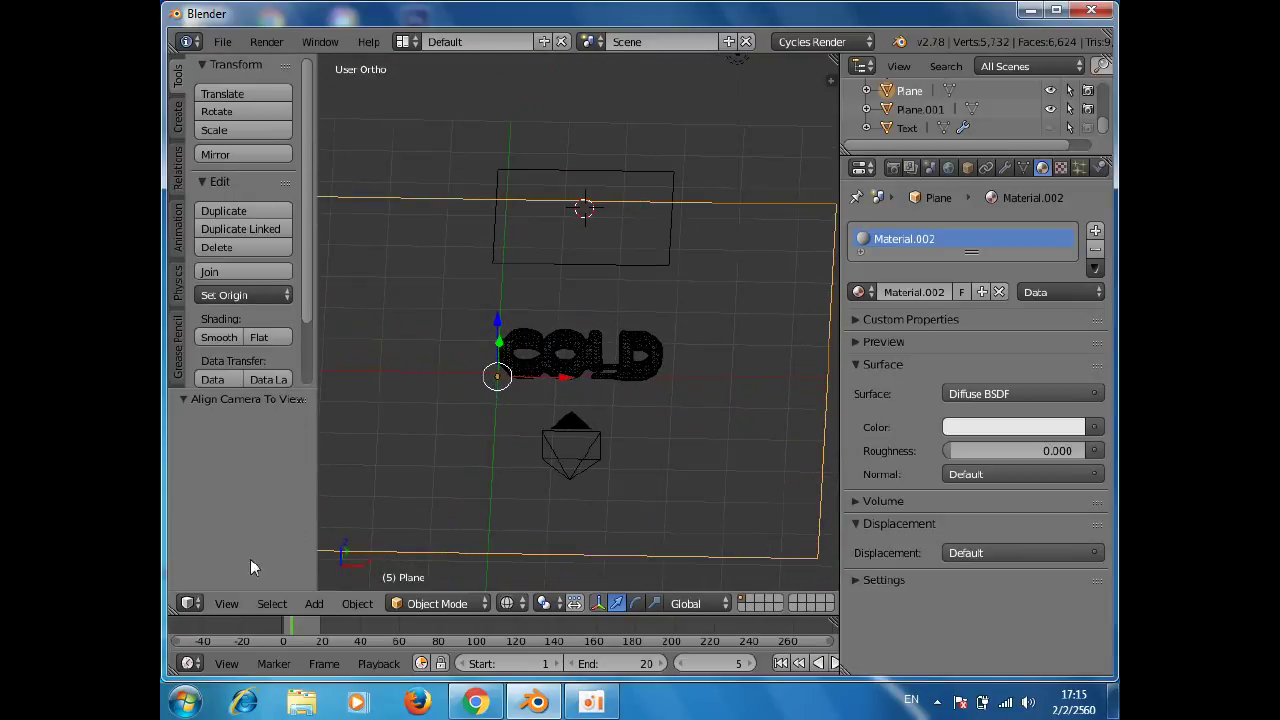
click(227, 604)
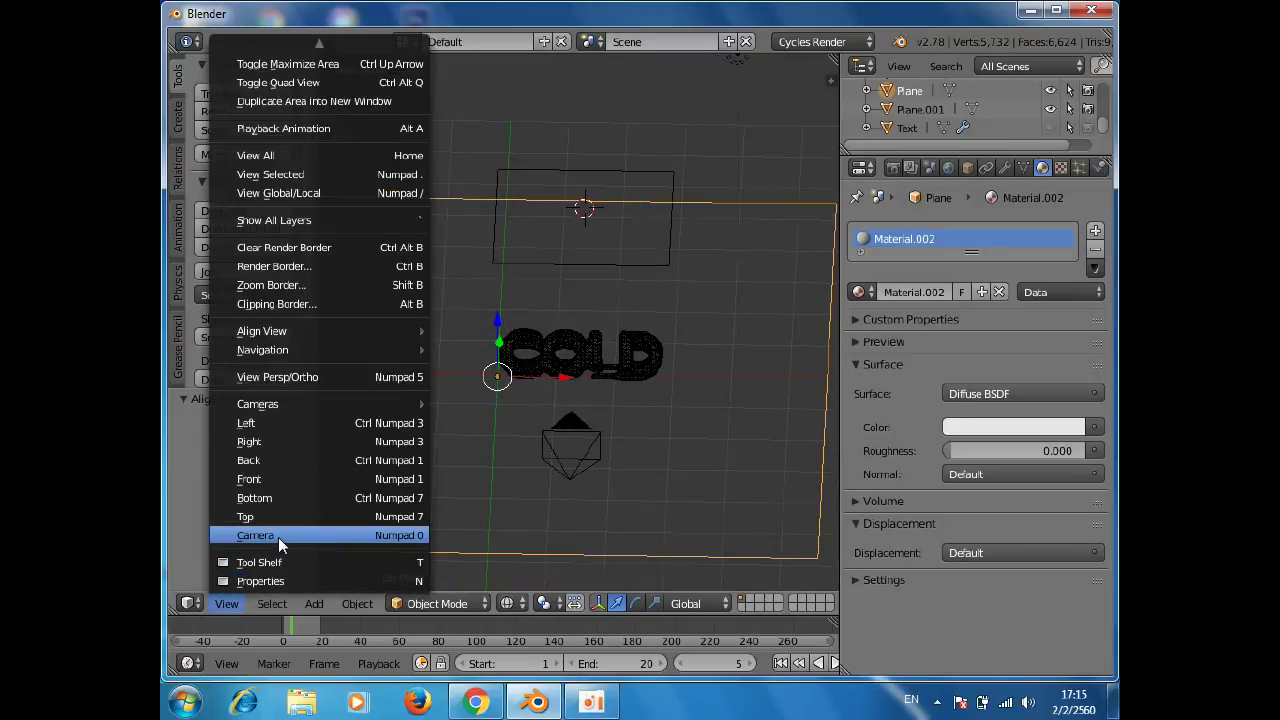
click(275, 536)
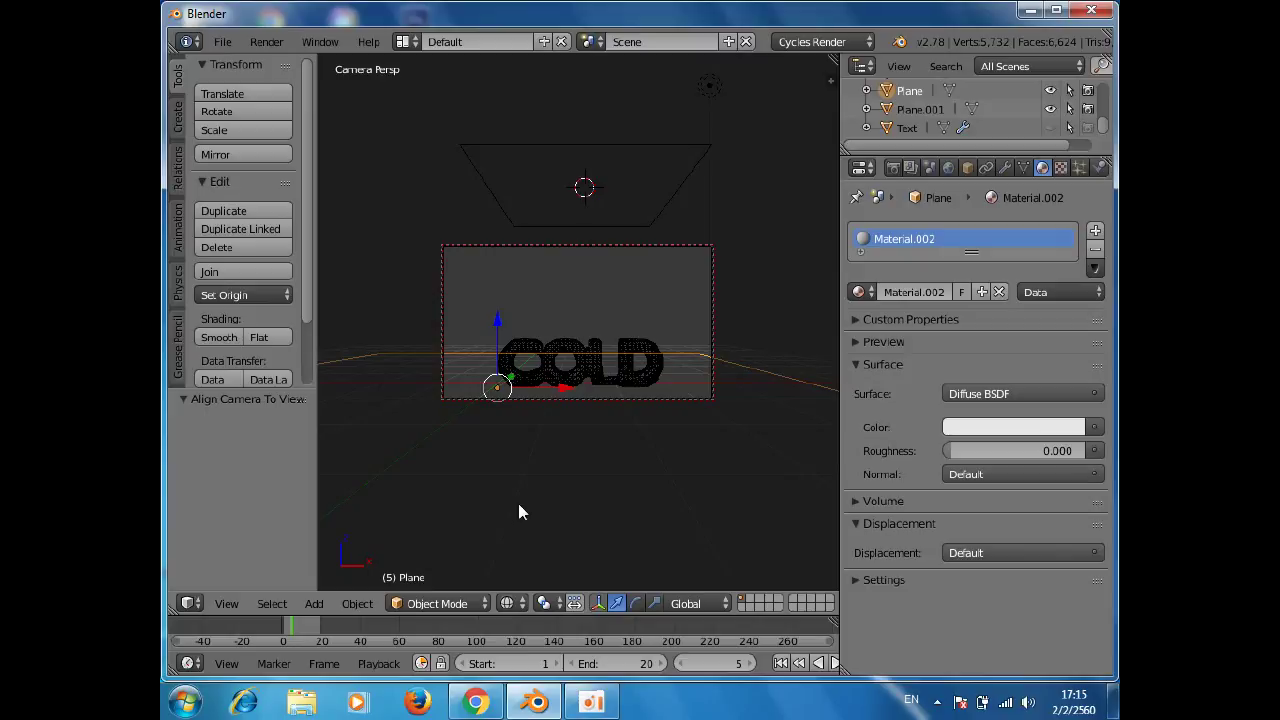
click(892, 170)
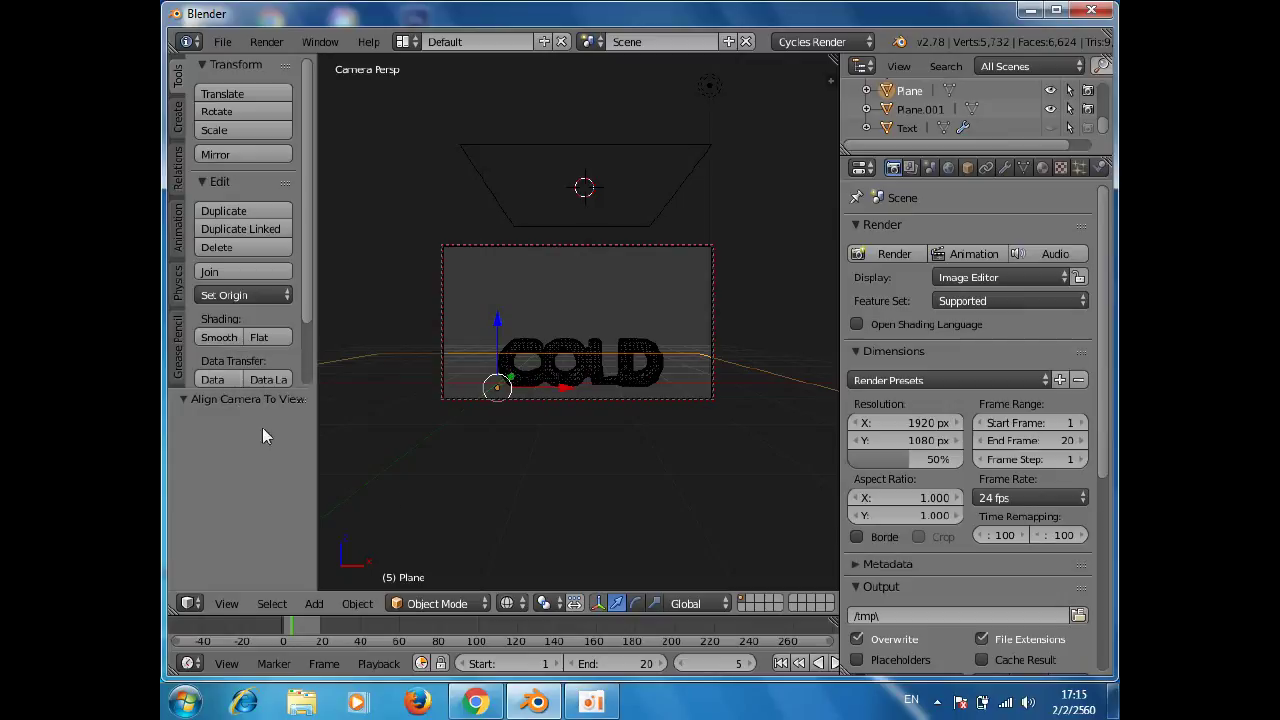
- Try smooth shading on the COLD text, then set it back to flat
right_click(636, 357)
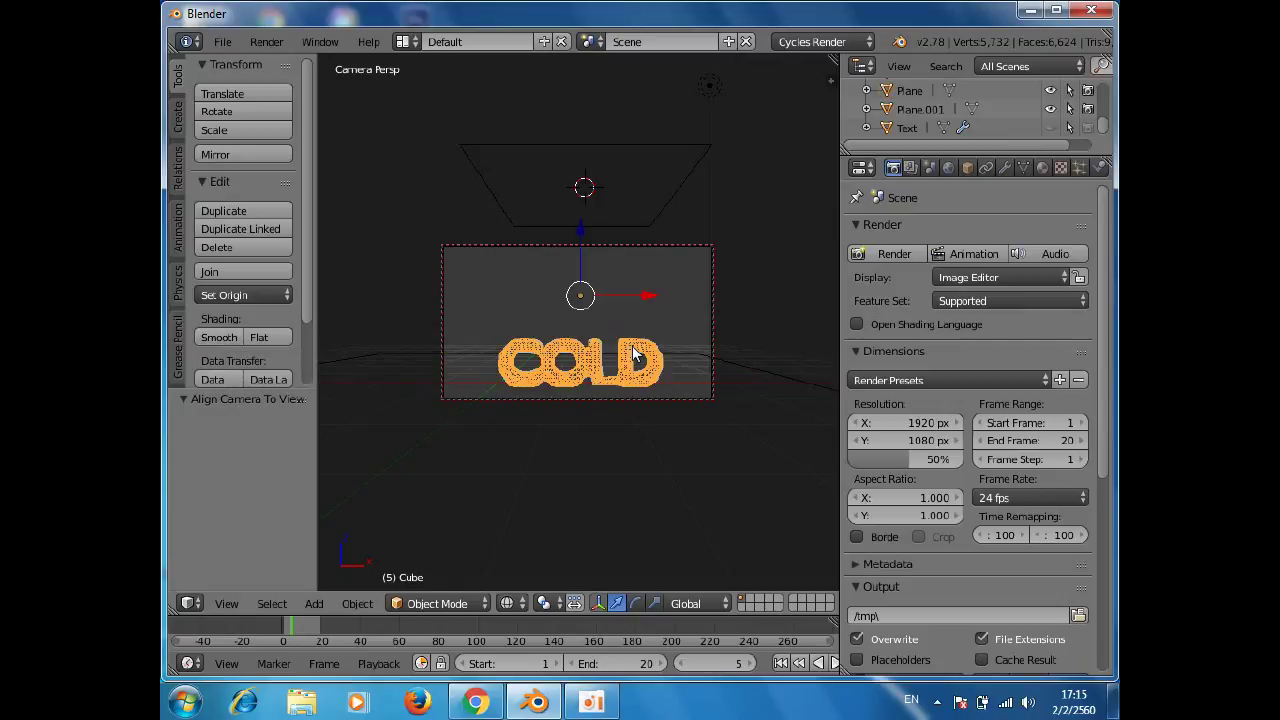
click(232, 338)
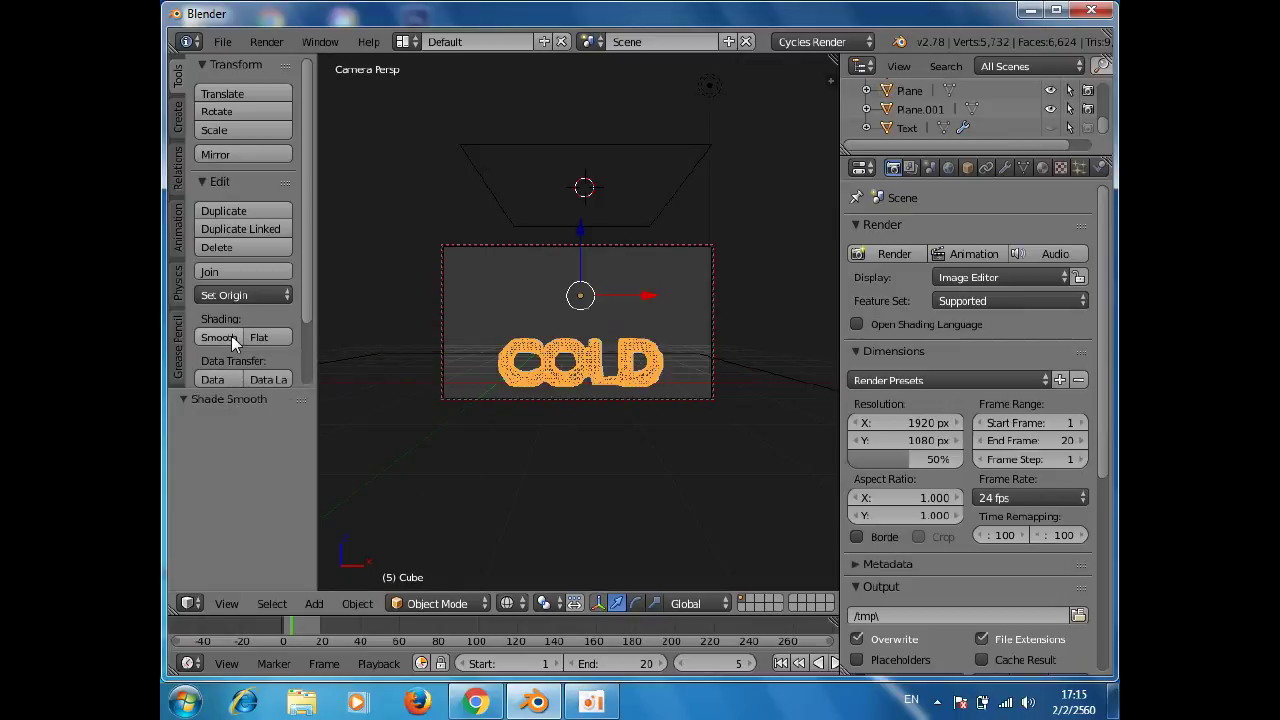
click(269, 337)
- Render frame 5 and pan and zoom the result to inspect the glassy COLD letters
click(892, 256)
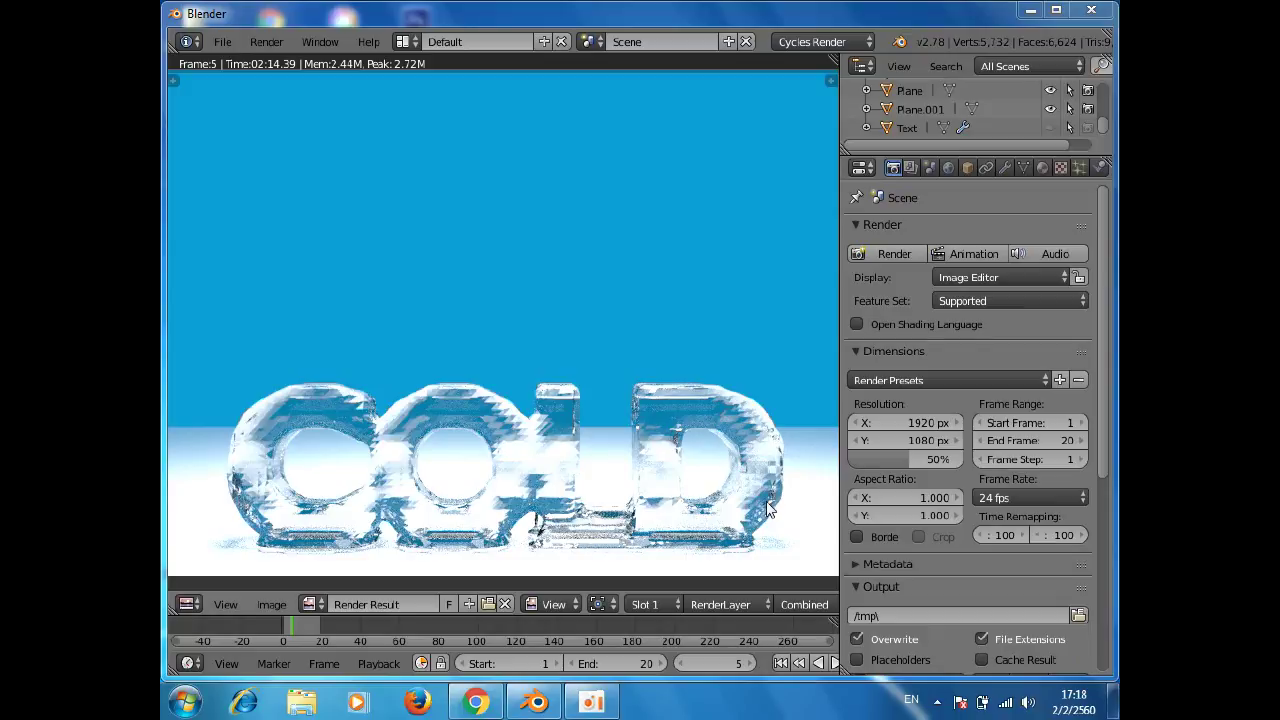
middle_drag(788, 517, 791, 530)
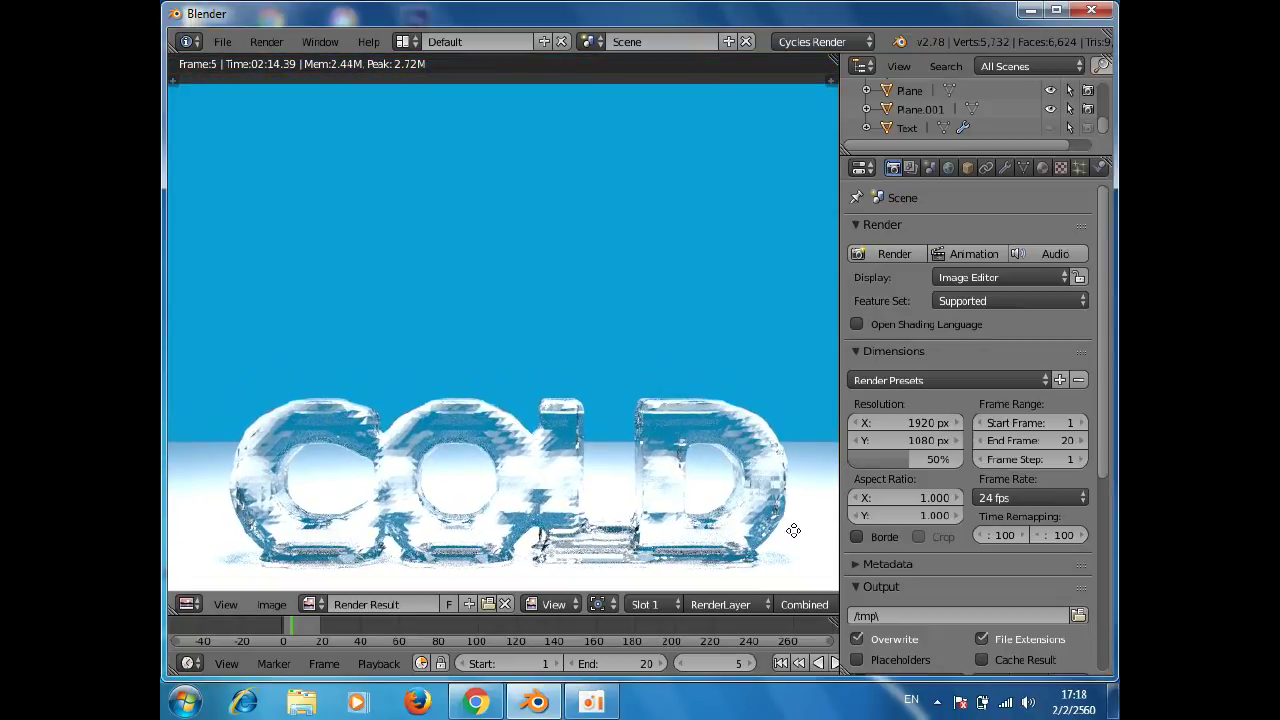
scroll(675, 485, down, 3)
scroll(673, 484, up, 1)
scroll(674, 482, up, 3)
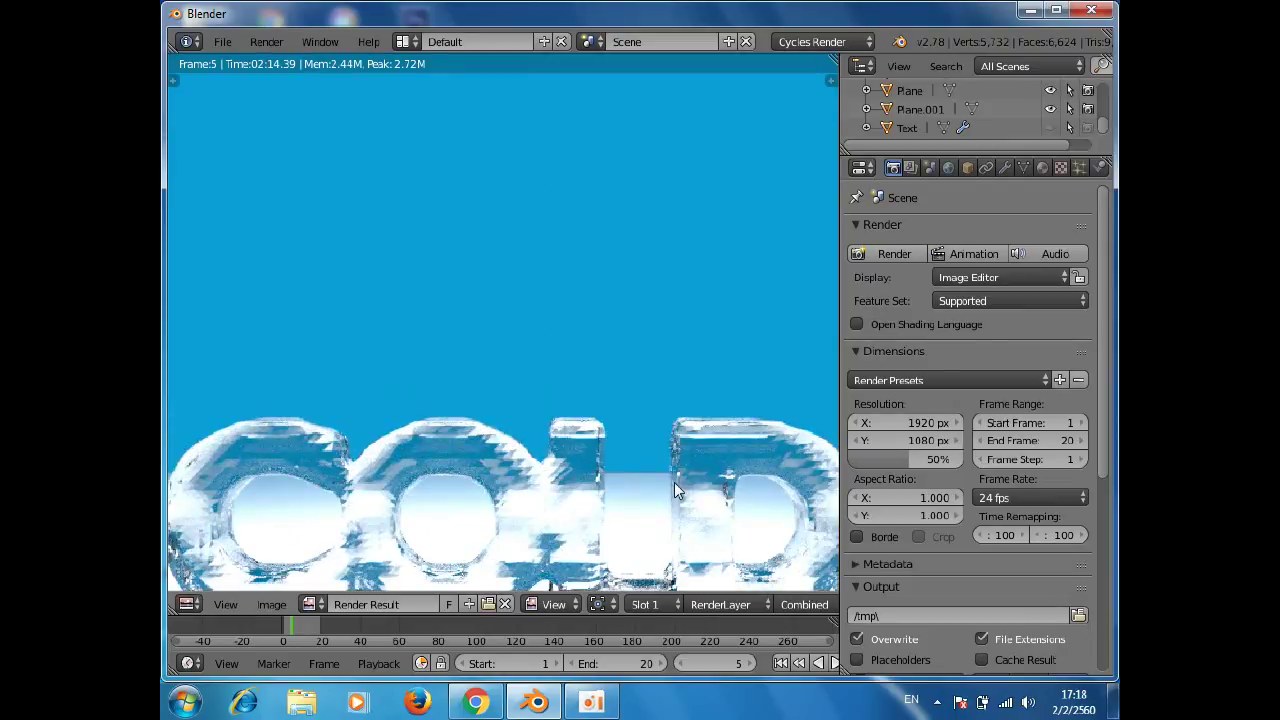
scroll(674, 482, down, 2)
scroll(752, 498, up, 1)
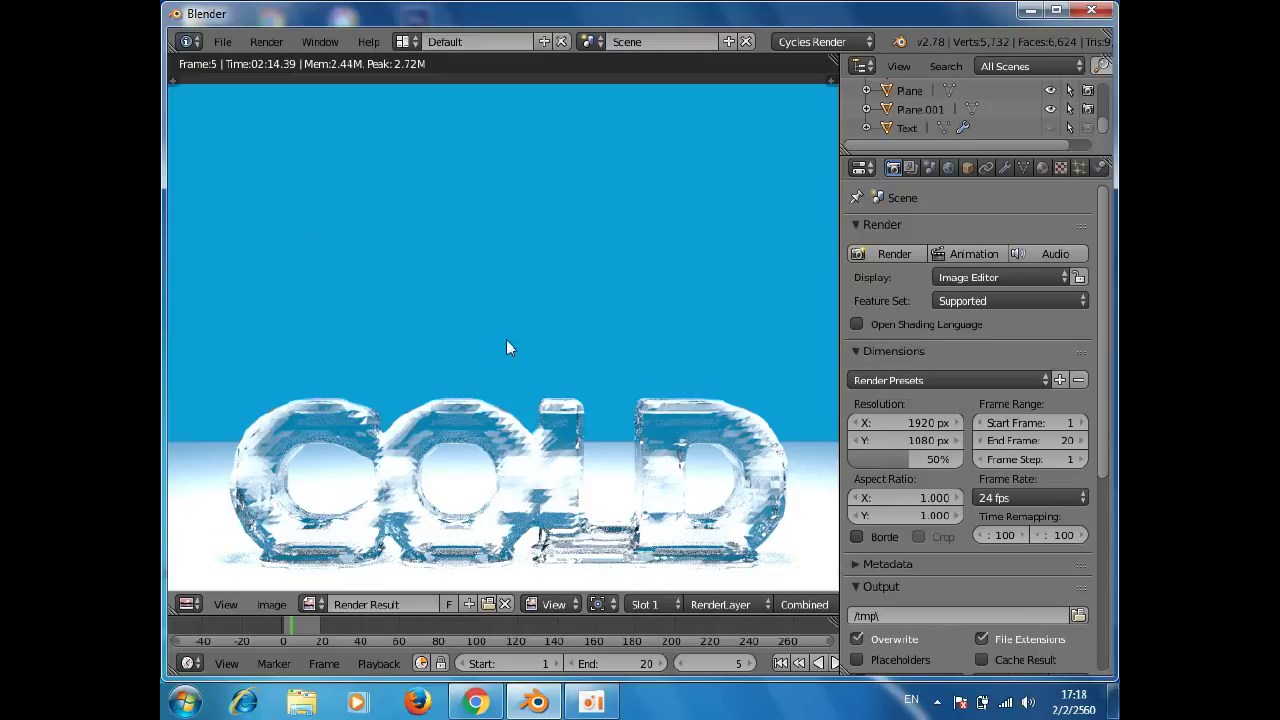
scroll(506, 340, down, 1)
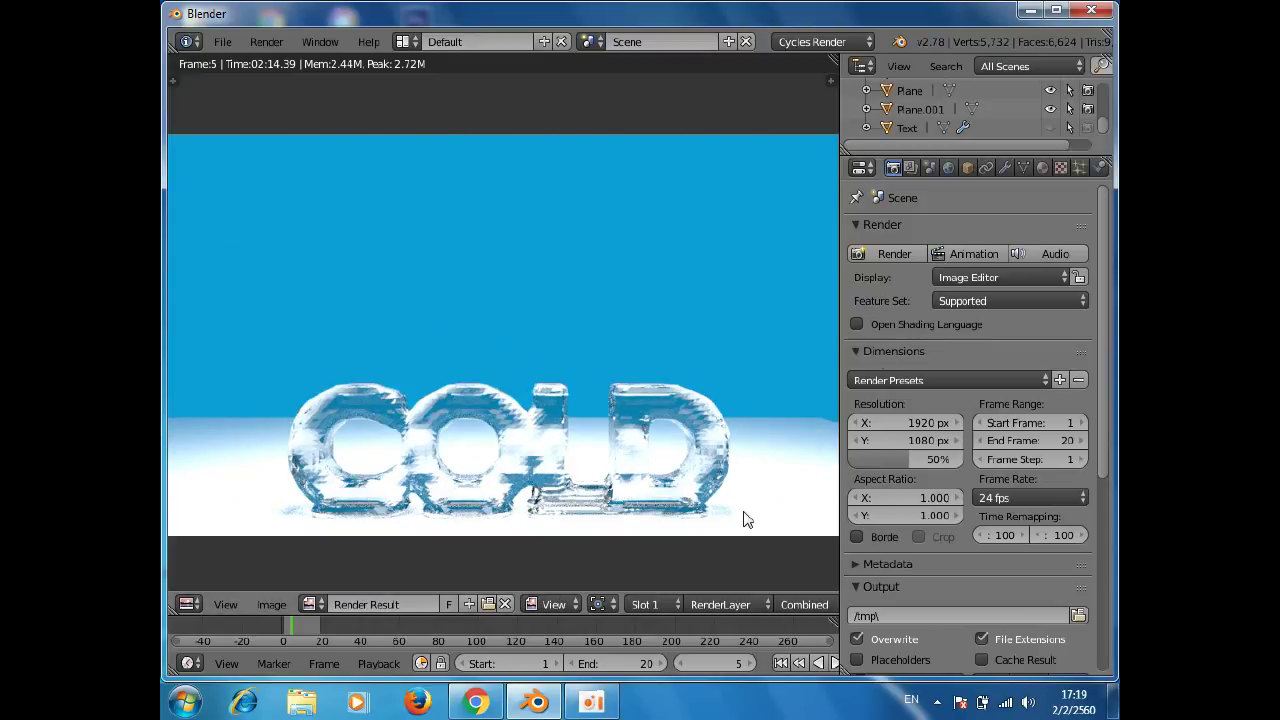
scroll(735, 505, up, 1)
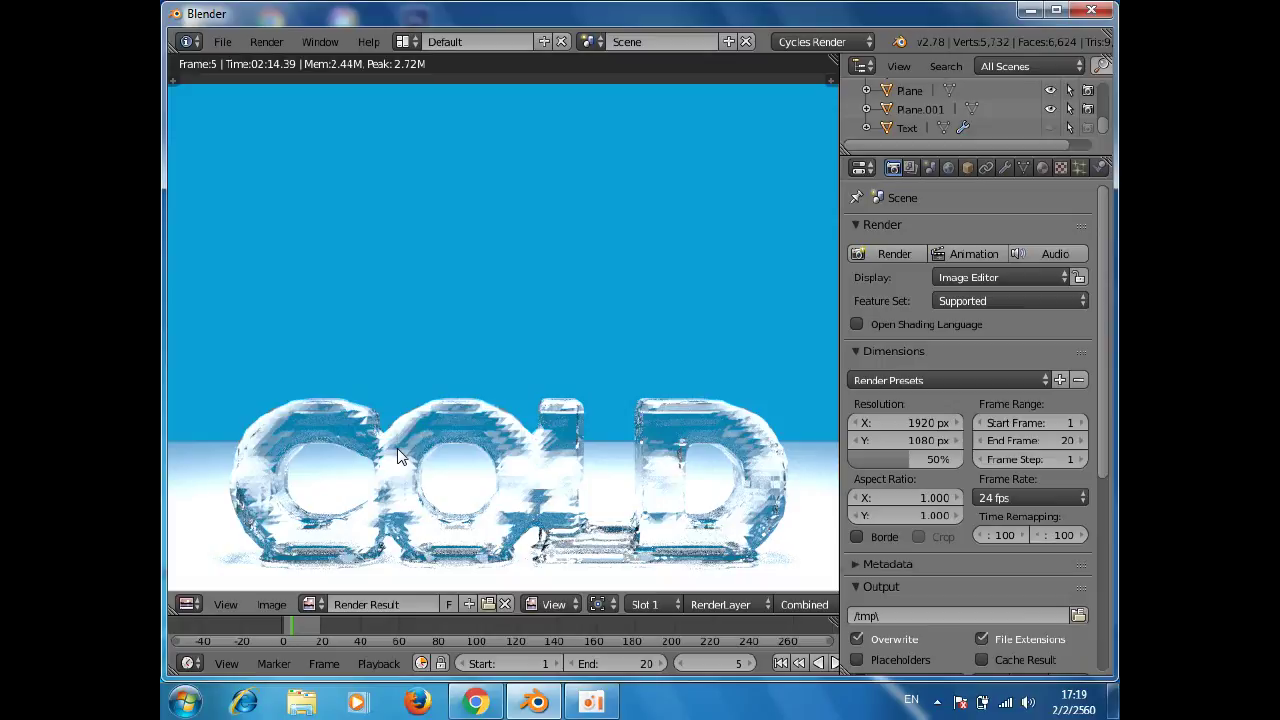
- Leave the render and raise Cycles render samples from 128 to 203, keeping preview at 32
key(Escape)
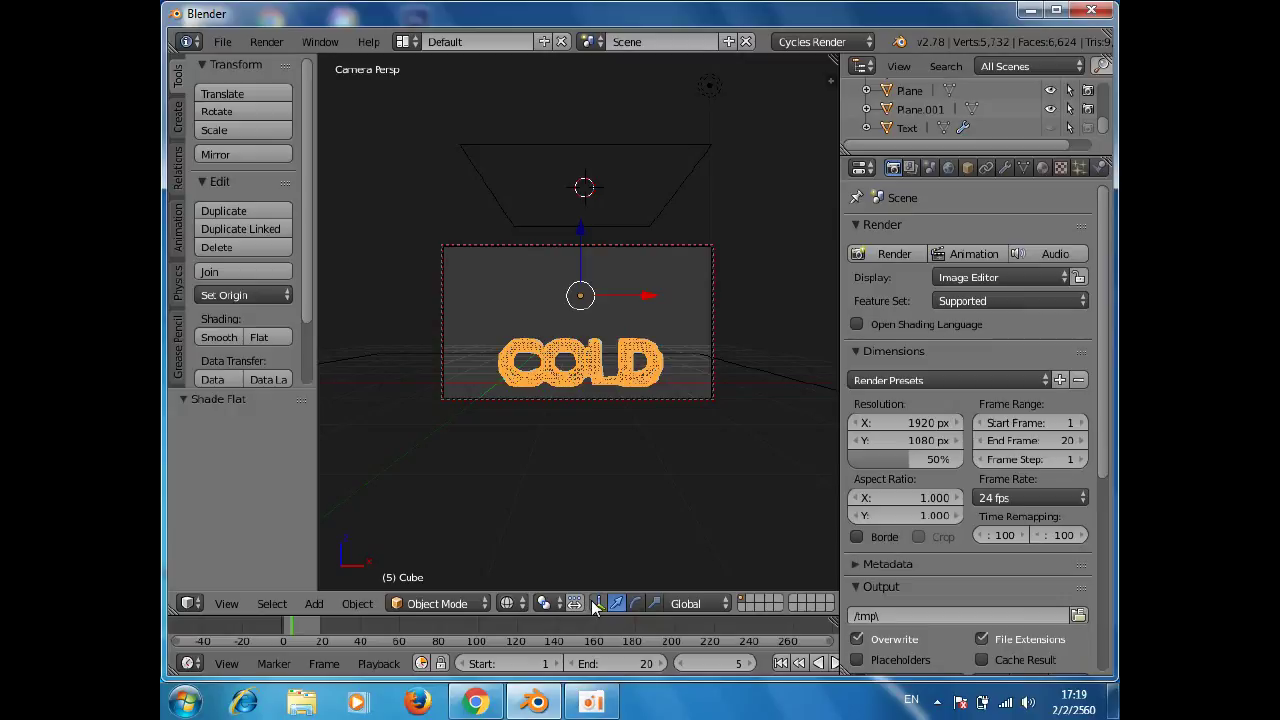
drag(1100, 458, 1104, 601)
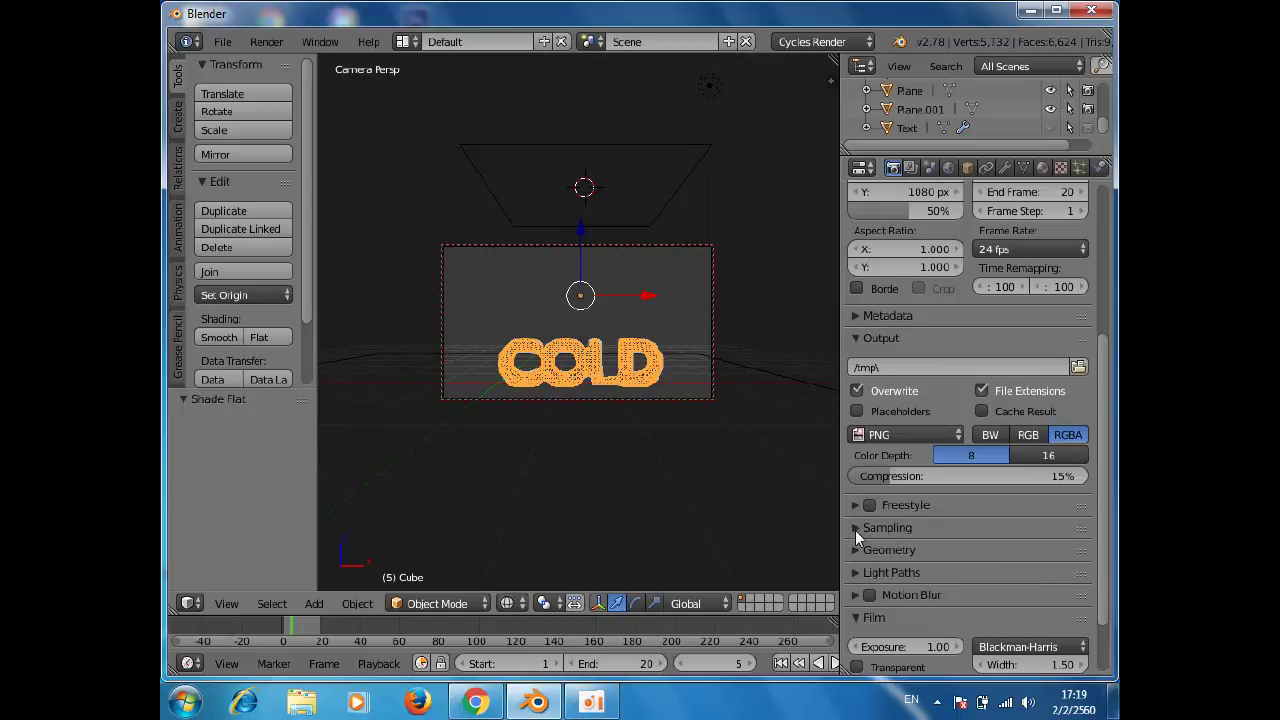
click(855, 530)
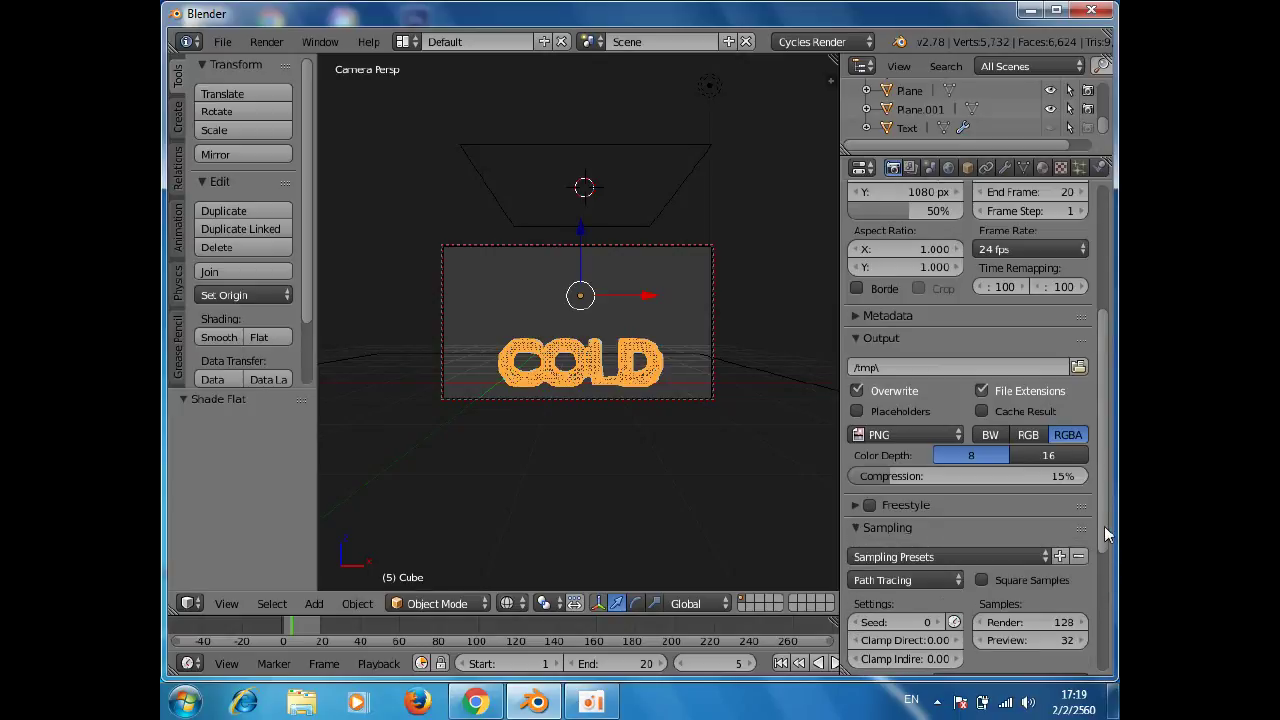
drag(1106, 535, 1102, 583)
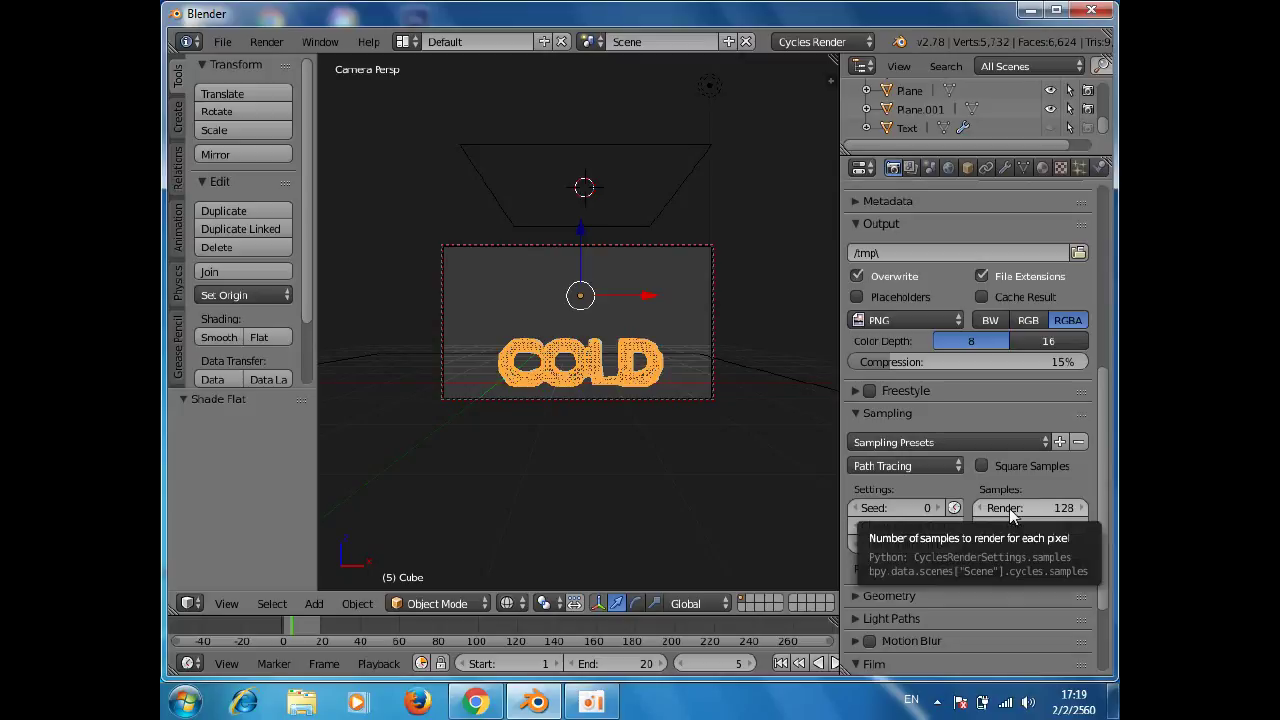
mouse_move(1010, 514)
mouse_down()
mouse_move(1061, 508)
mouse_move(1012, 513)
mouse_up()
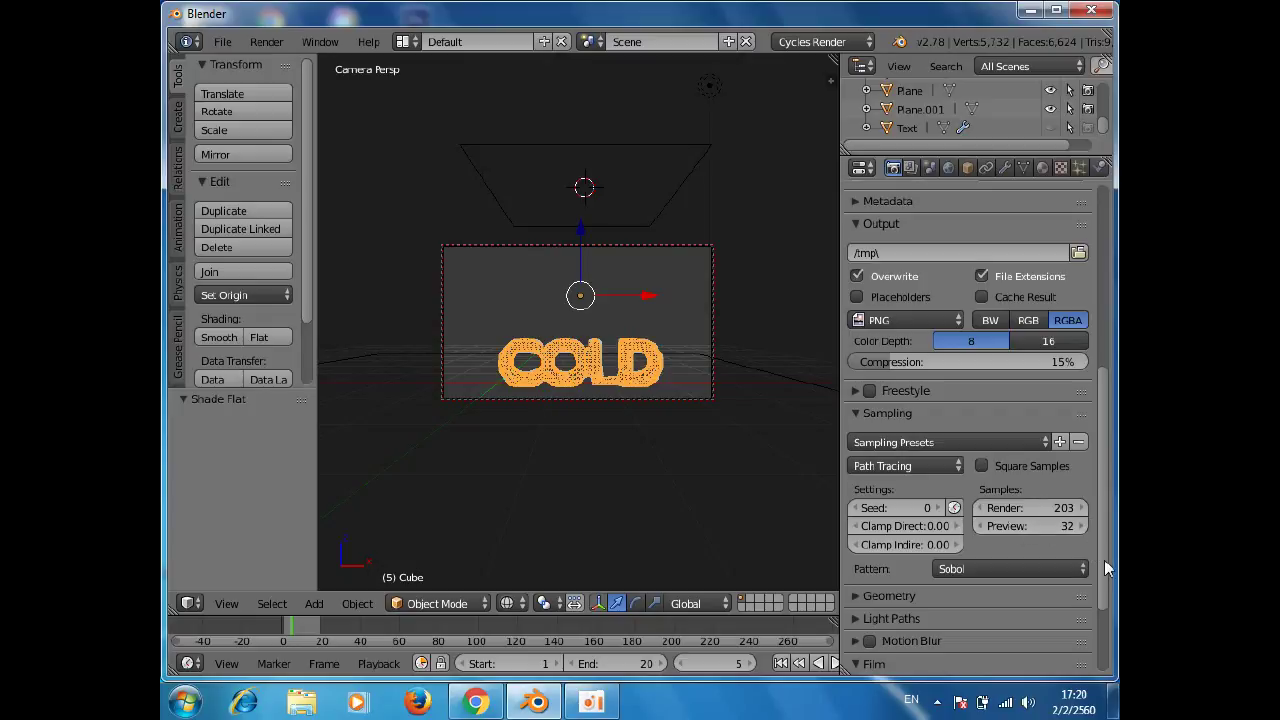
scroll(1105, 568, up, 10)
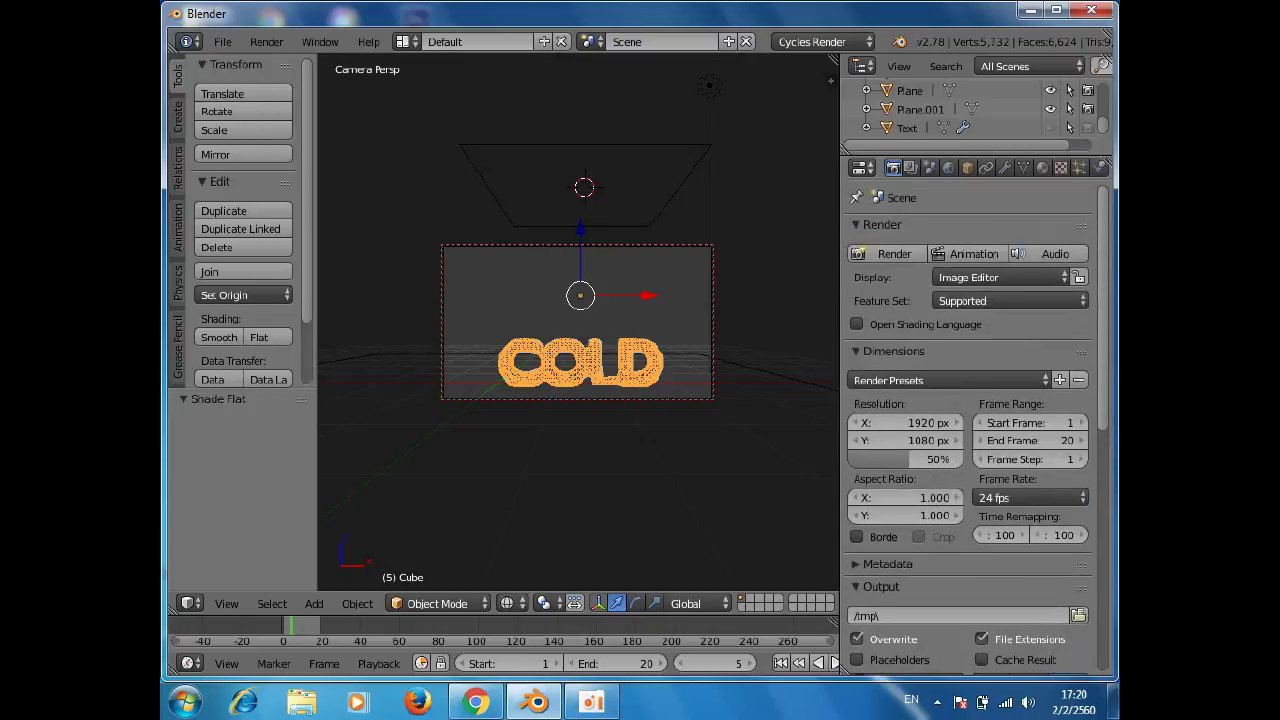
- Re-render frame 5 at 203 samples while the tiles fill in
click(893, 255)
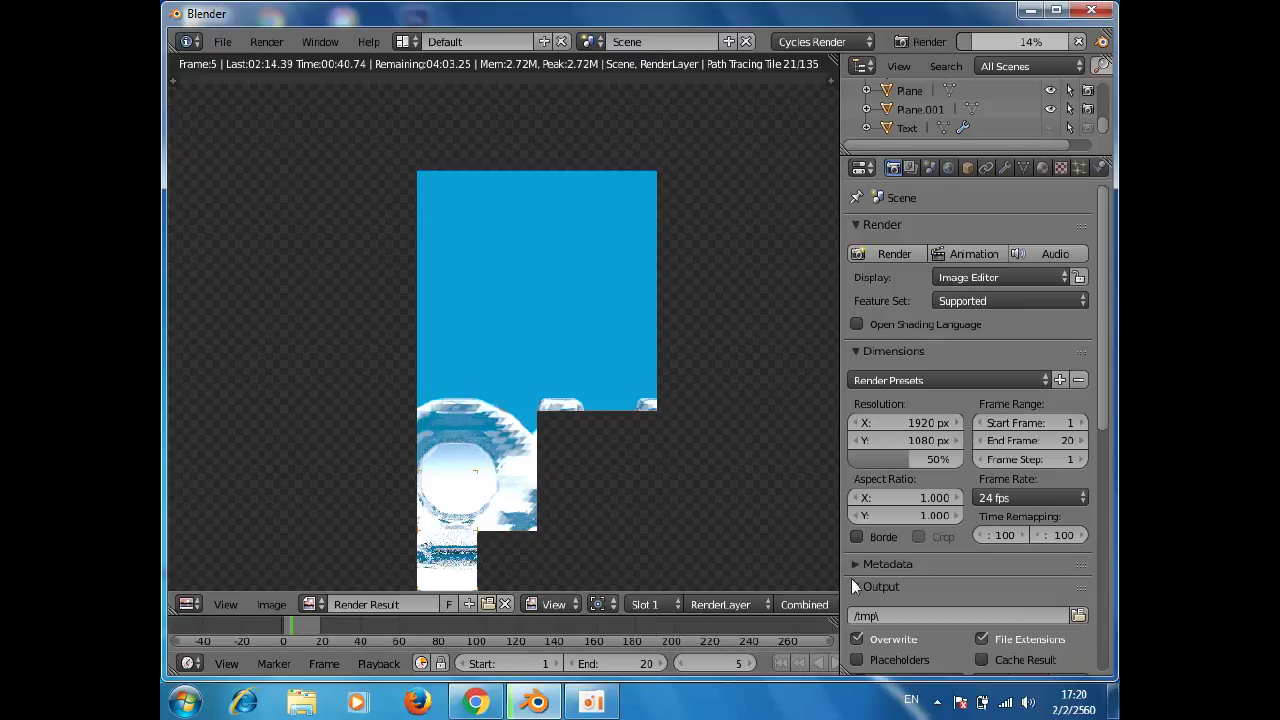
drag(1103, 421, 1114, 678)
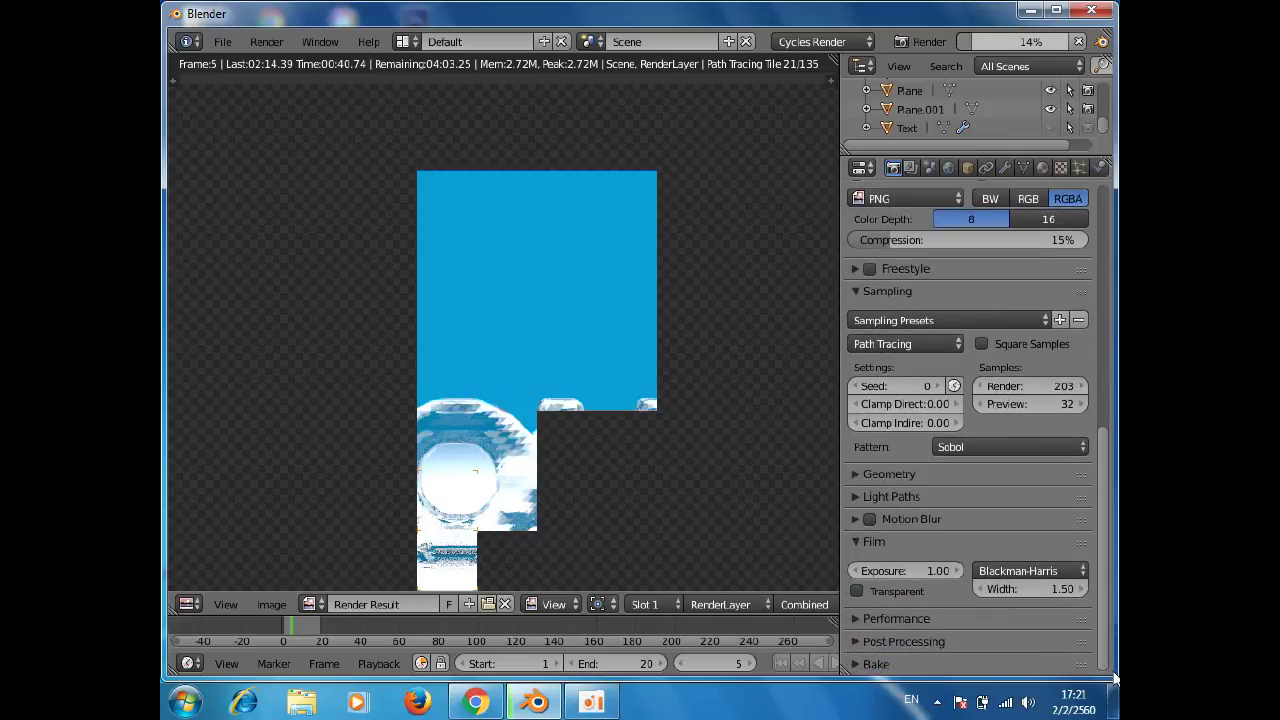
drag(1113, 678, 1100, 580)
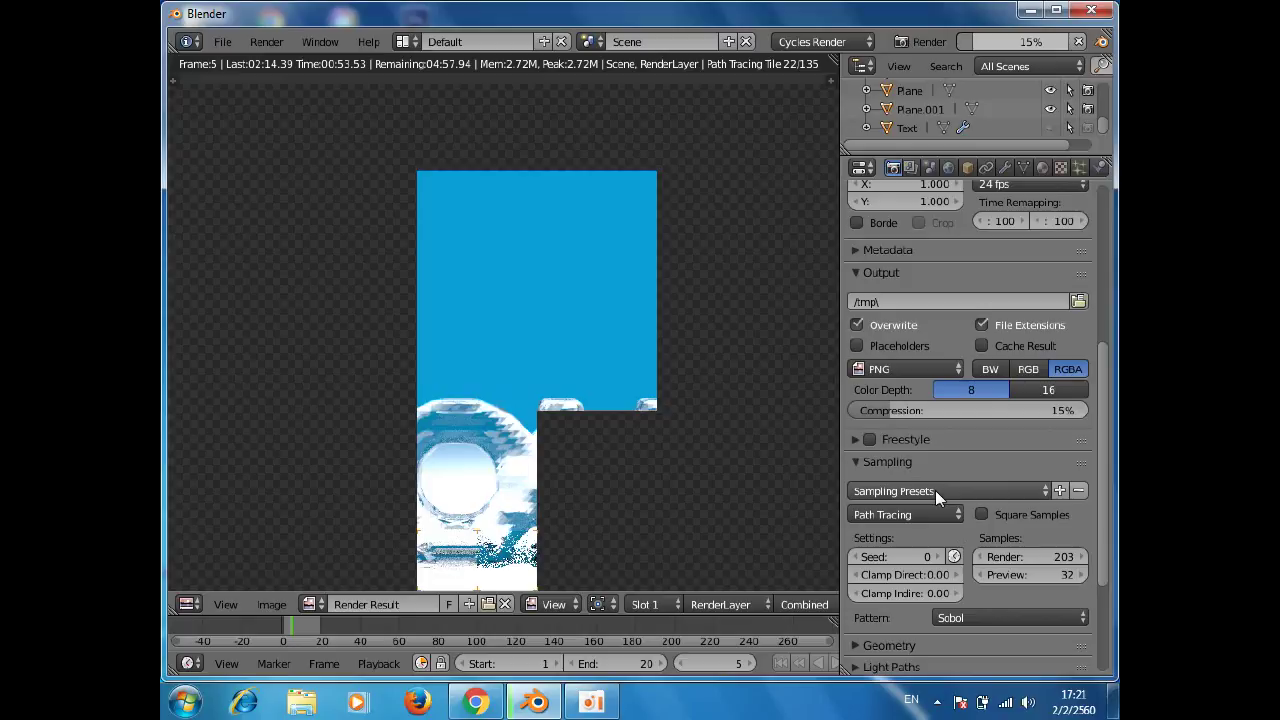